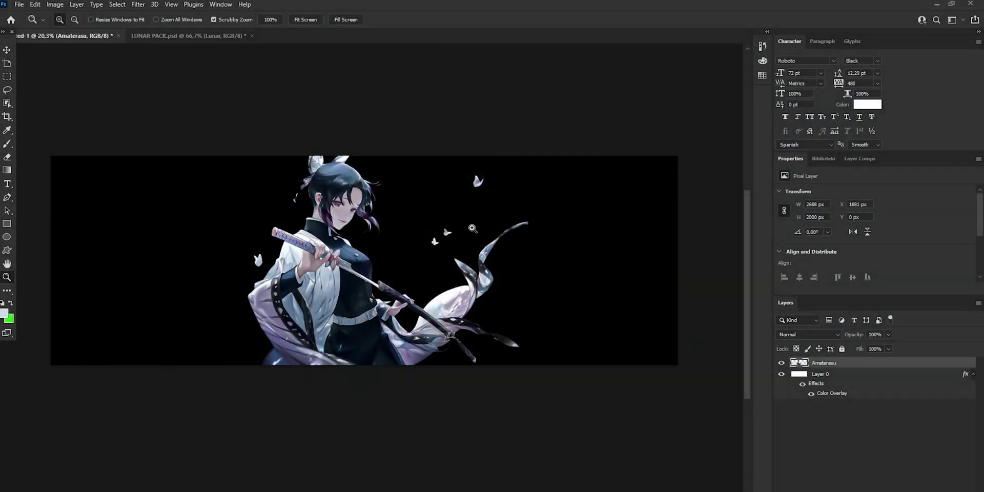
# Step: Add a text object over the character's torso using the Roboto Black font at 72 pt
pyautogui.scroll(-10, 378, 237)
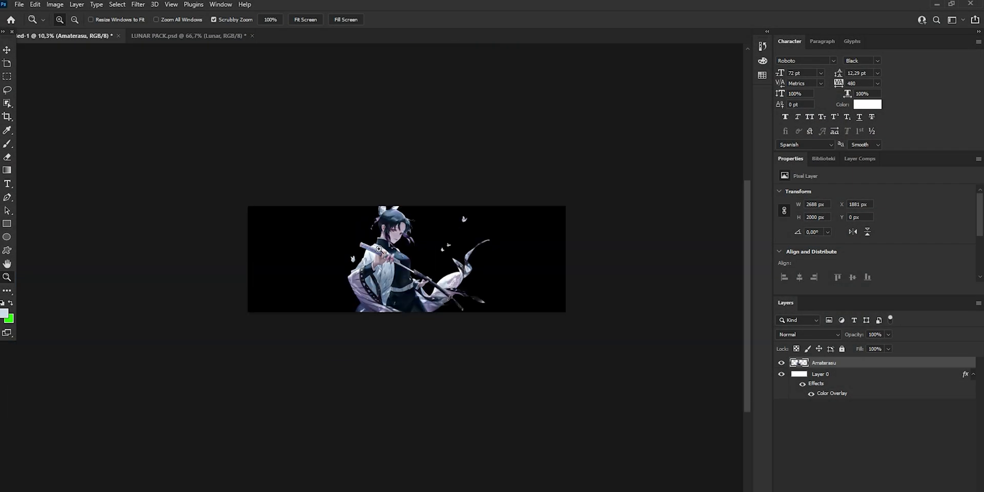
pyautogui.scroll(6, 425, 255)
pyautogui.scroll(-3, 436, 251)
pyautogui.moveTo(497, 249); pyautogui.dragTo(516, 248)
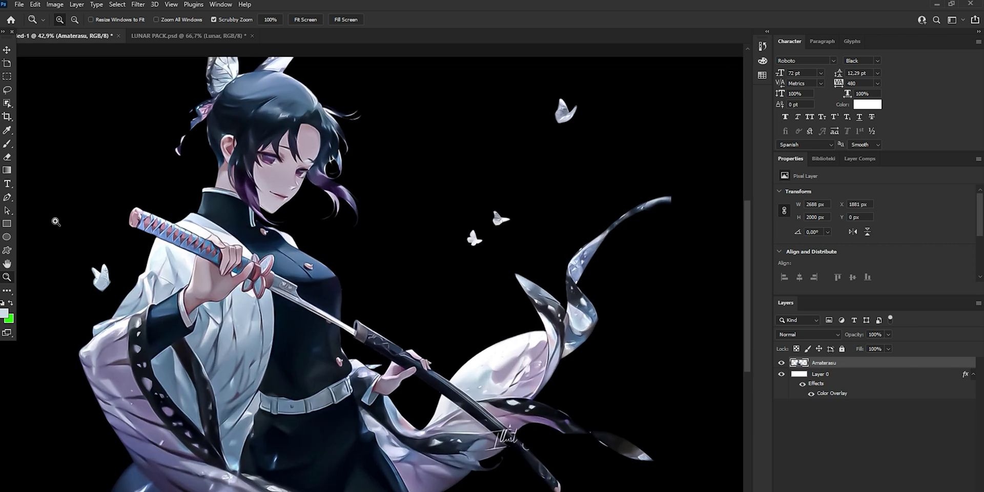
pyautogui.click(7, 184)
pyautogui.click(374, 266)
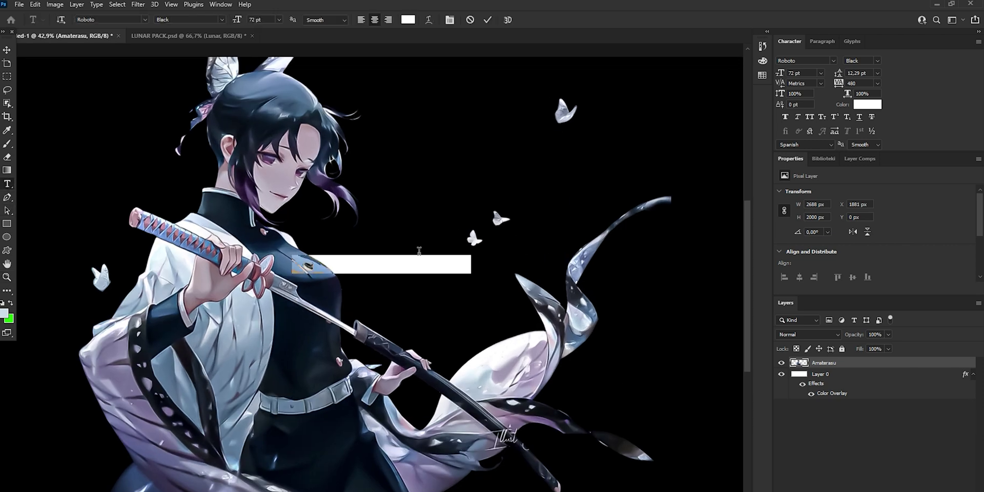
pyautogui.click(146, 19)
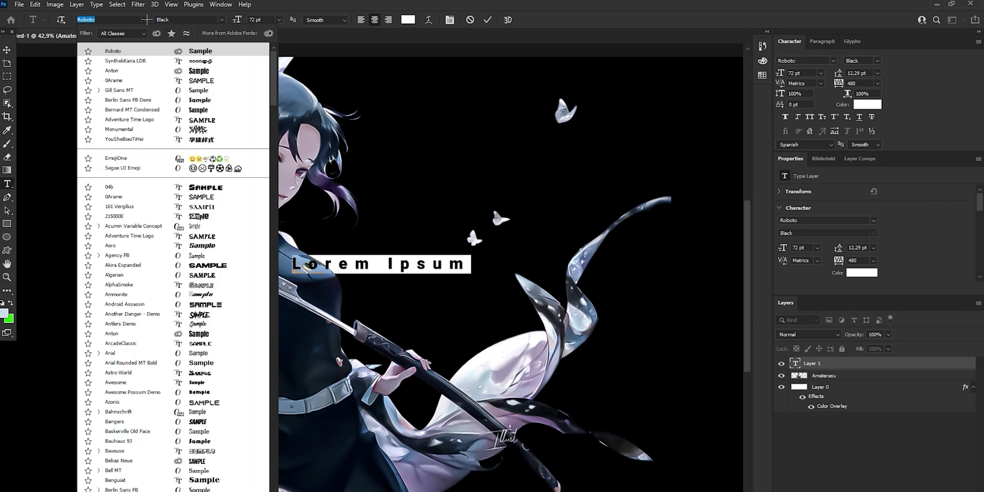
pyautogui.click(145, 51)
pyautogui.click(7, 50)
# Step: Set the placeholder text's tracking to 20 and replace its wording with NAME
pyautogui.doubleClick(795, 365)
pyautogui.moveTo(839, 262); pyautogui.dragTo(827, 263)
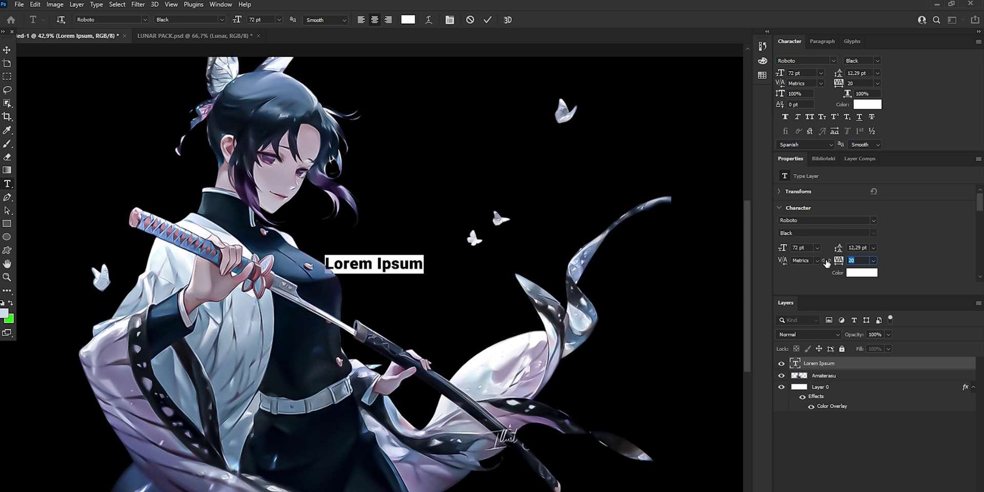
pyautogui.press('capslock')
pyautogui.write('NAME')
pyautogui.press('capslock')
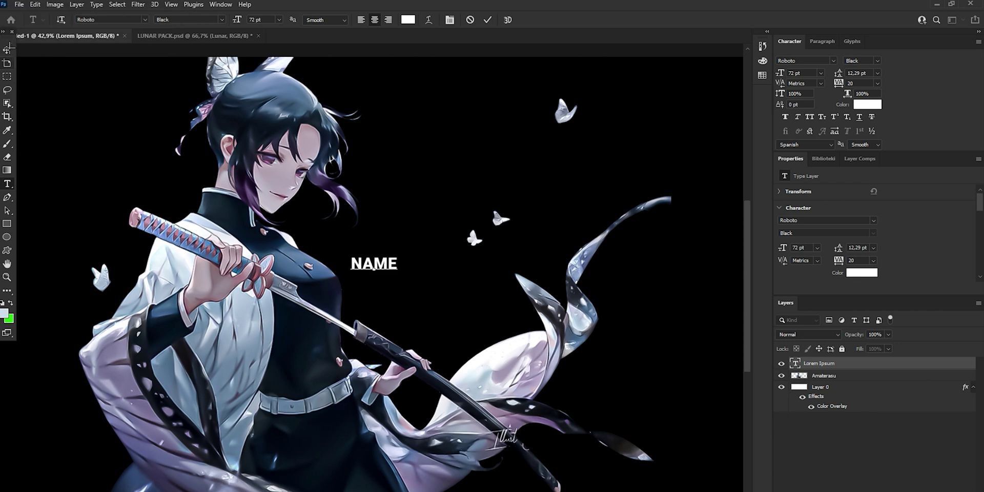
# Step: Enlarge the NAME text to about 450 pt and place it beside the character's torso, over the flowing sleeve
pyautogui.click(7, 277)
pyautogui.moveTo(404, 245); pyautogui.dragTo(582, 314)
pyautogui.press('v')
pyautogui.hotkey('ctrl', 't')
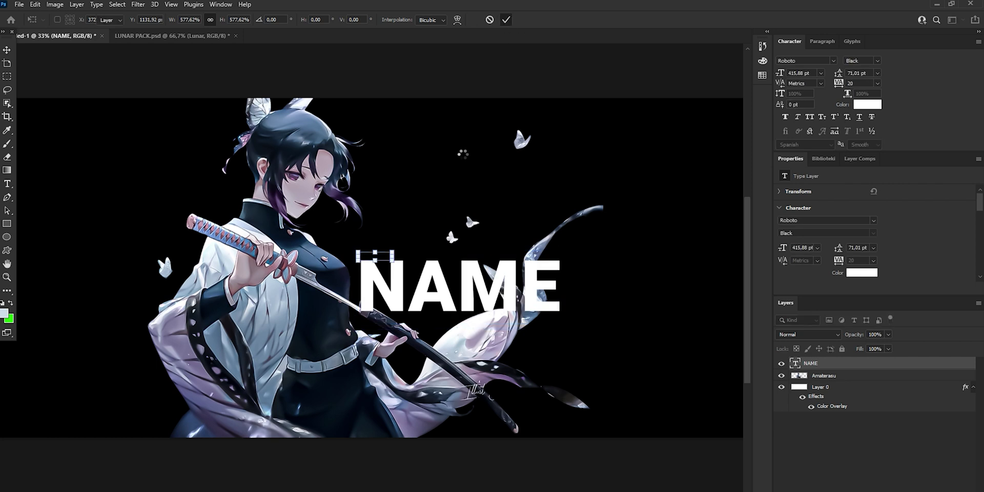
pyautogui.moveTo(474, 174); pyautogui.dragTo(488, 156)
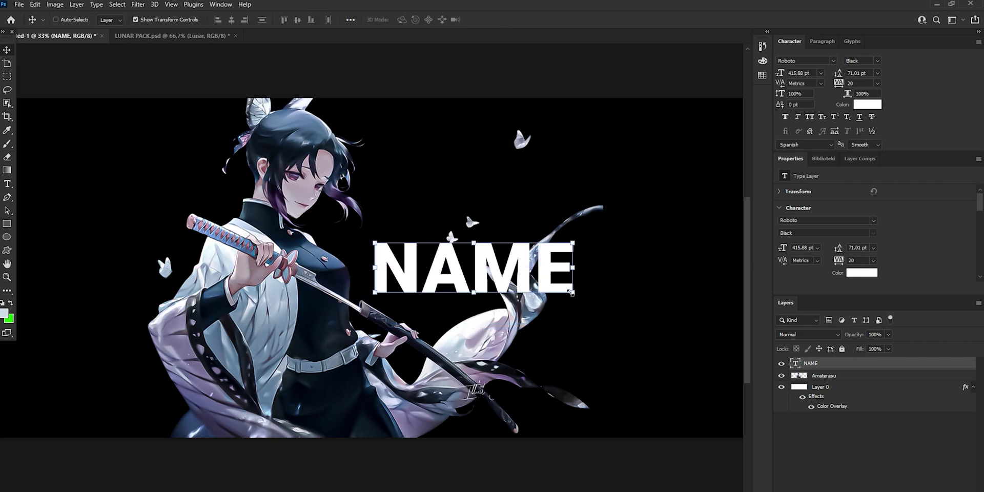
pyautogui.moveTo(579, 296); pyautogui.dragTo(597, 319)
pyautogui.click(506, 20)
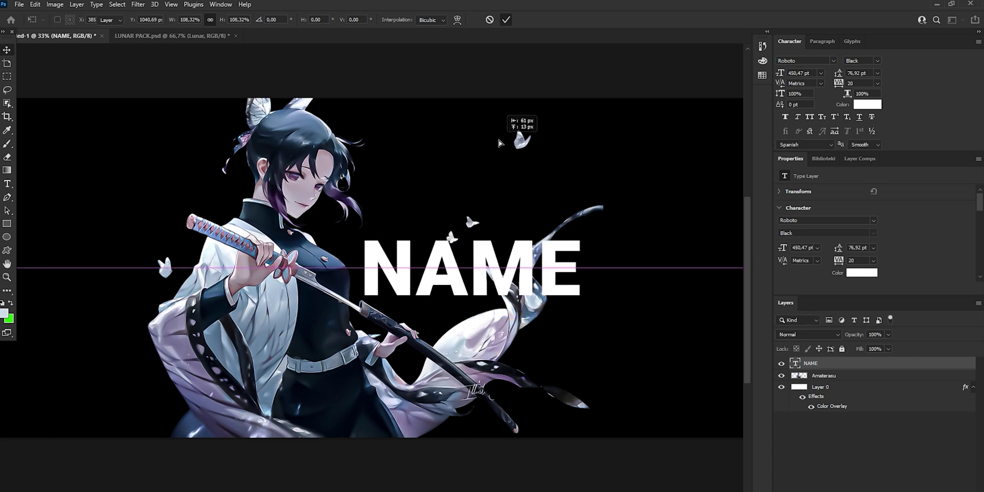
# Step: Convert the NAME text layer to a smart object
pyautogui.click(6, 276)
pyautogui.moveTo(510, 258); pyautogui.dragTo(563, 266)
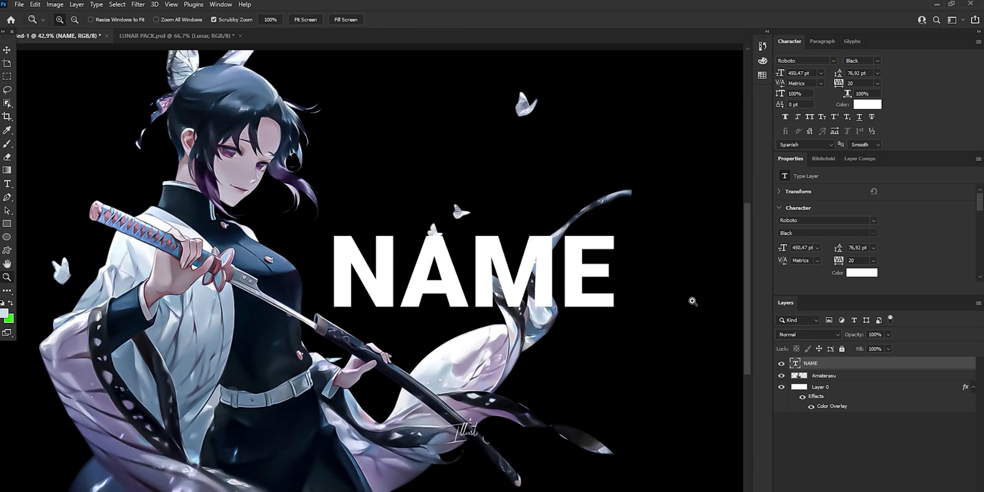
pyautogui.rightClick(819, 364)
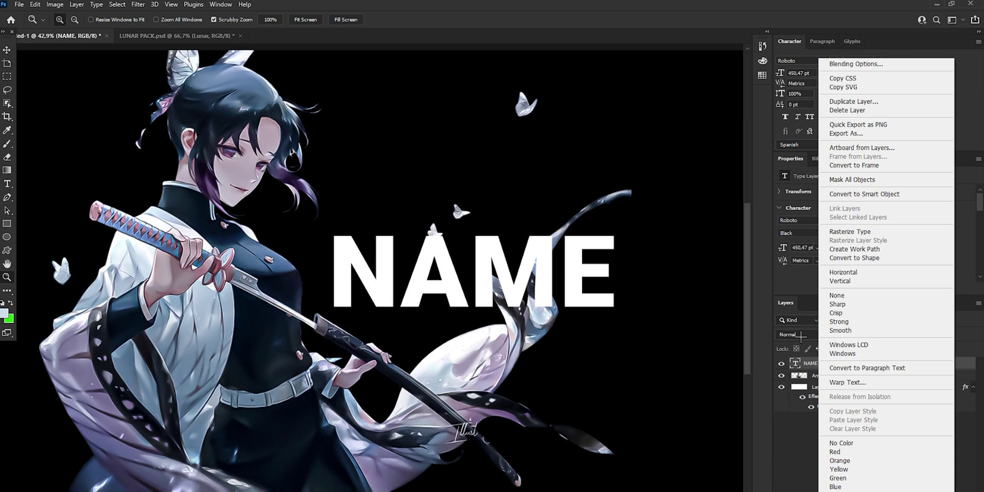
pyautogui.click(864, 193)
# Step: Slant the NAME text forward like italics with a Perspective transform of its upper edge
pyautogui.click(6, 50)
pyautogui.click(34, 4)
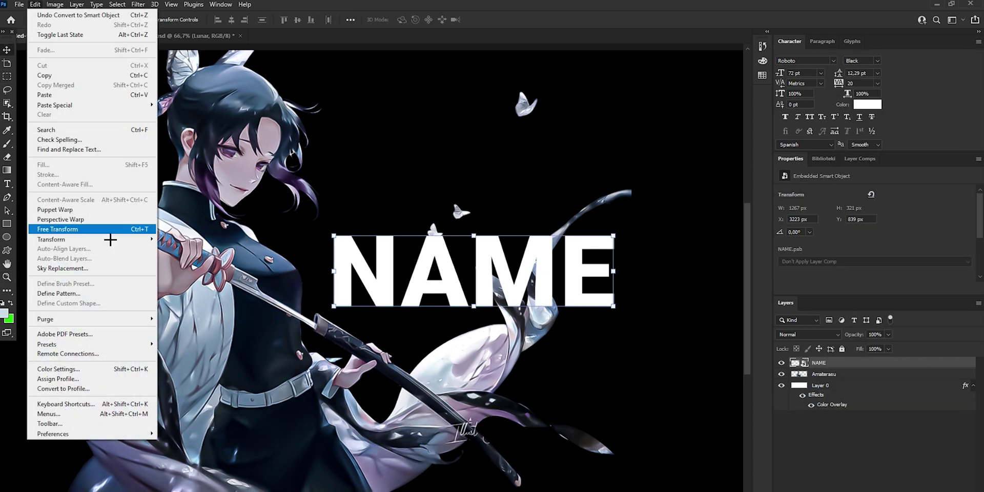
pyautogui.moveTo(82, 239)
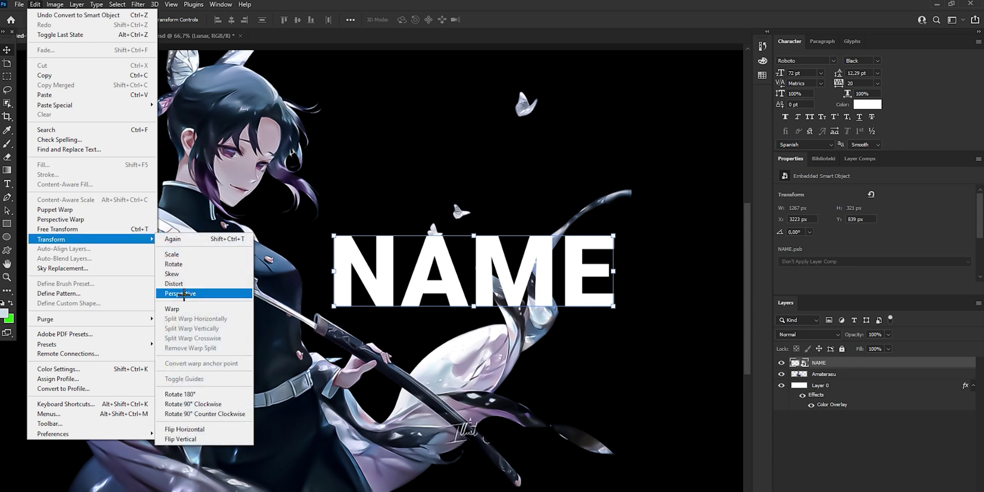
pyautogui.click(184, 295)
pyautogui.moveTo(474, 237); pyautogui.dragTo(496, 239)
pyautogui.click(507, 19)
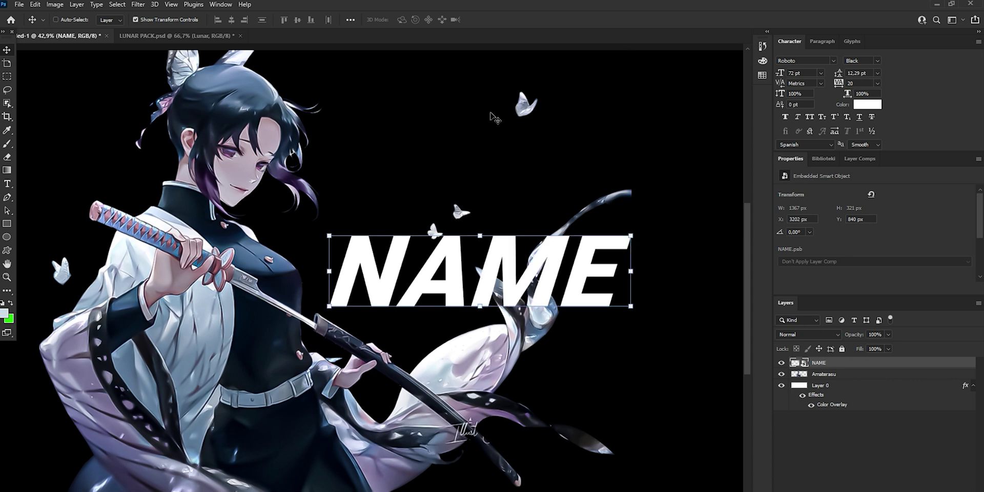
# Step: Scale the slanted NAME text up to about 1452 × 341 px and apply the transform
pyautogui.click(10, 275)
pyautogui.moveTo(392, 206)
pyautogui.mouseDown()
pyautogui.moveTo(364, 206)
pyautogui.moveTo(385, 206)
pyautogui.mouseUp()
pyautogui.hotkey('ctrl', 't')
pyautogui.moveTo(528, 267); pyautogui.dragTo(515, 267)
pyautogui.press('Return')
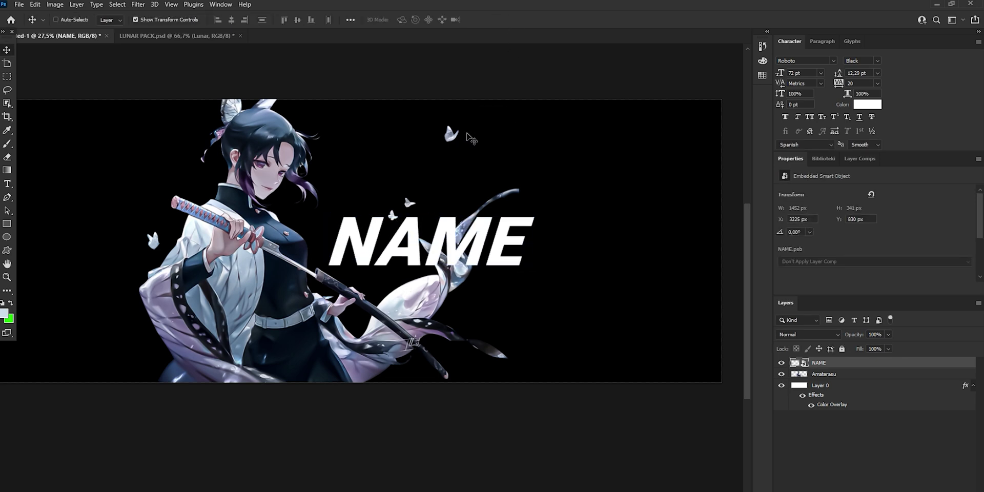
# Step: Duplicate the NAME layer and give the copy a black Color Overlay at 100% opacity
pyautogui.click(7, 276)
pyautogui.moveTo(370, 241); pyautogui.dragTo(412, 253)
pyautogui.hotkey('ctrl', 'j')
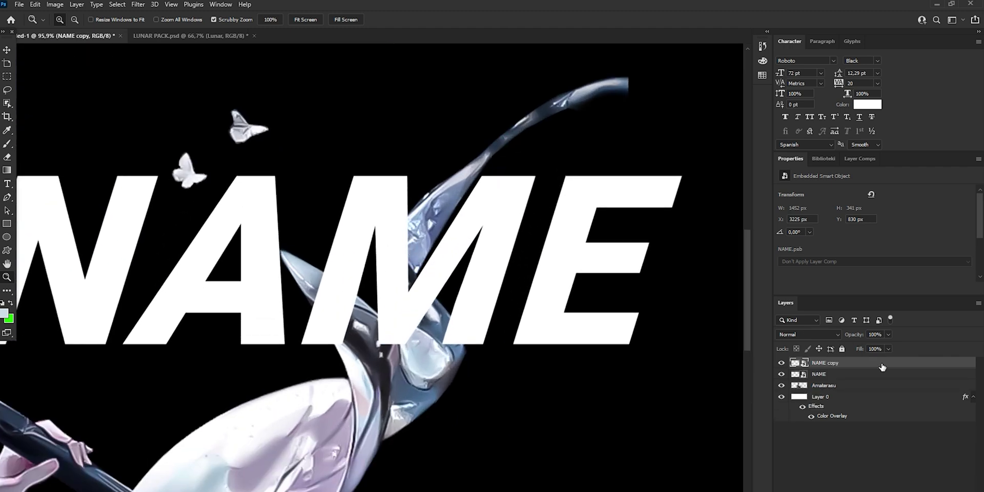
pyautogui.click(581, 281)
pyautogui.click(626, 282)
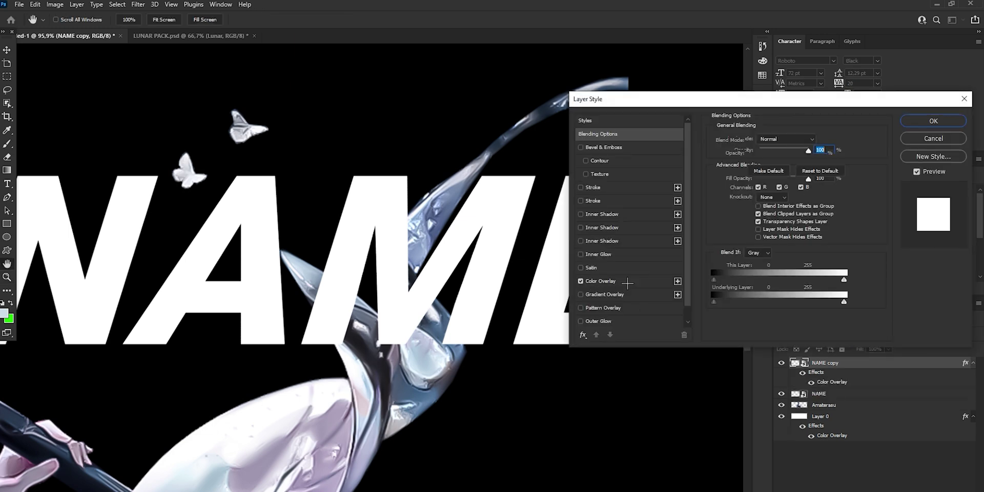
pyautogui.click(819, 140)
pyautogui.moveTo(603, 378); pyautogui.dragTo(684, 430)
pyautogui.click(784, 290)
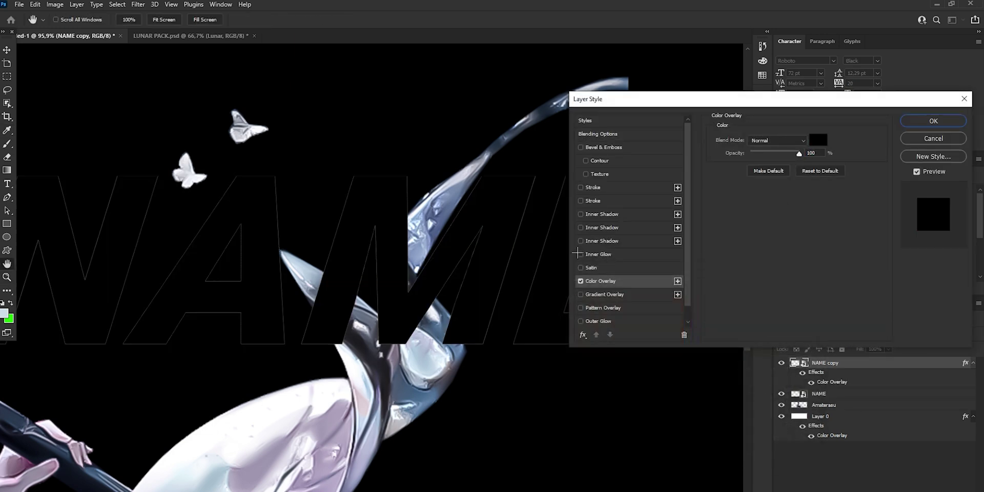
# Step: Add a pale blue Inner Glow as a crisp outline on the NAME copy and apply the layer style
pyautogui.click(581, 255)
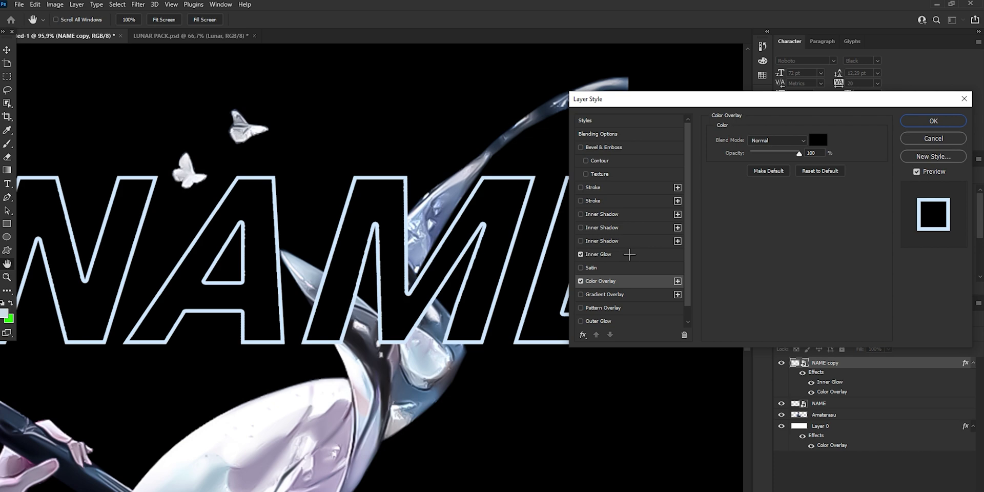
pyautogui.click(635, 256)
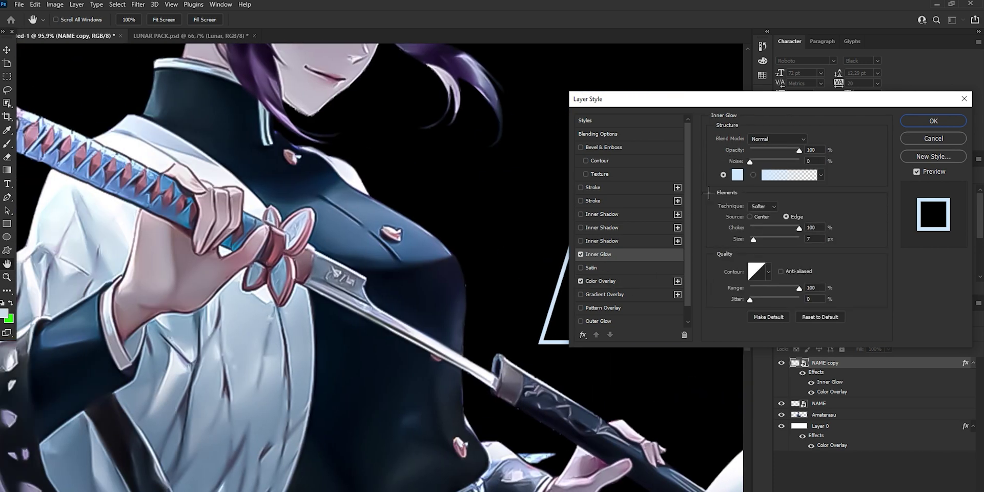
pyautogui.click(737, 176)
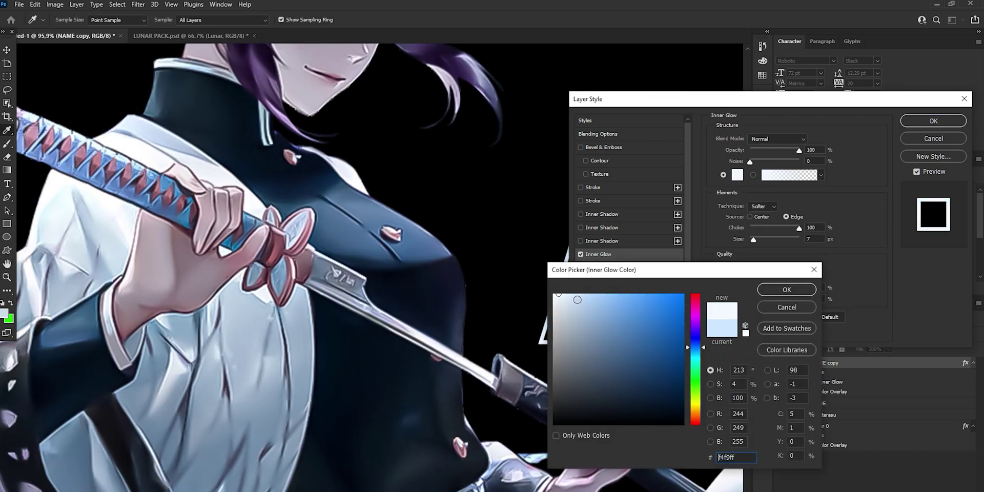
pyautogui.click(760, 295)
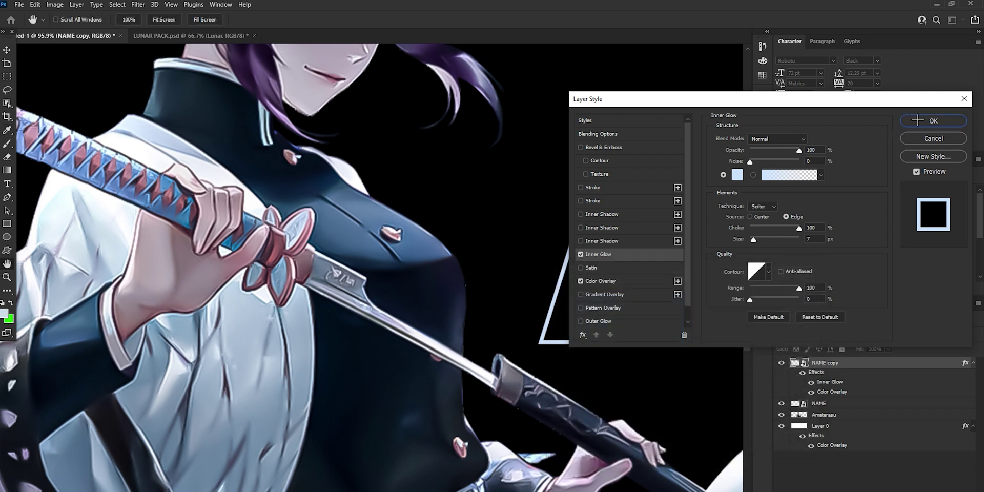
pyautogui.press('Return')
# Step: Rasterize the outlined NAME copy layer so that the Eraser can work on it
pyautogui.hscroll(5, 86, 254)
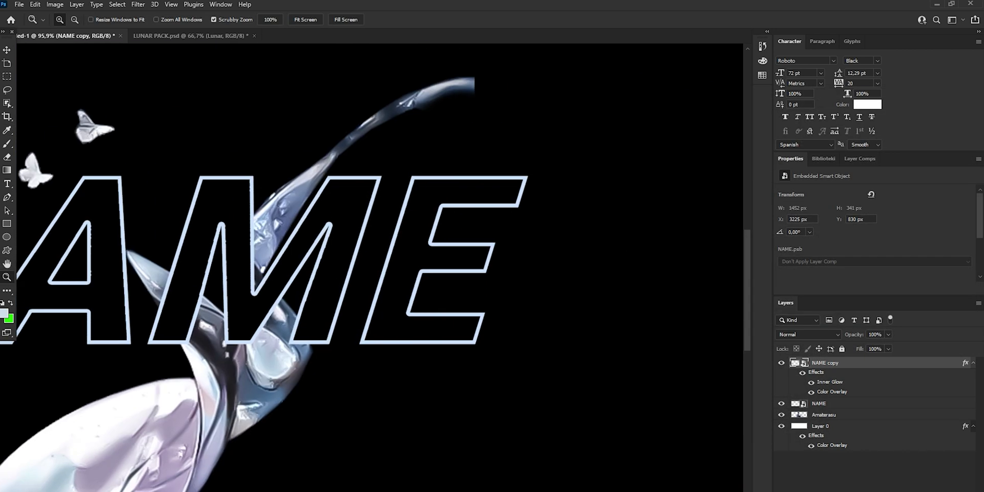
pyautogui.hscroll(-2, 86, 254)
pyautogui.click(8, 159)
pyautogui.click(339, 243)
pyautogui.click(475, 207)
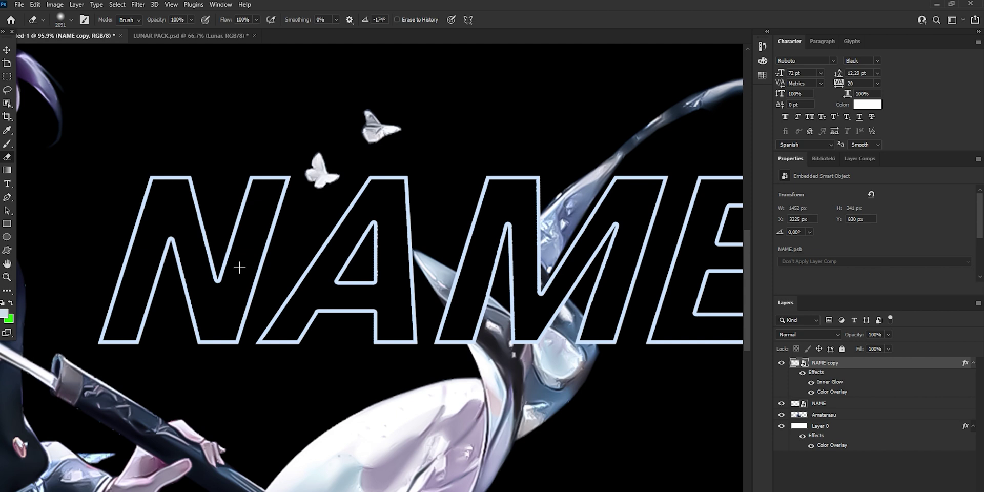
# Step: Erase the outlined copy over the letters N, A and E with a 100% hardness eraser, keeping only the M outlined
pyautogui.moveTo(312, 256); pyautogui.dragTo(87, 276)
pyautogui.rightClick(245, 256)
pyautogui.click(359, 306)
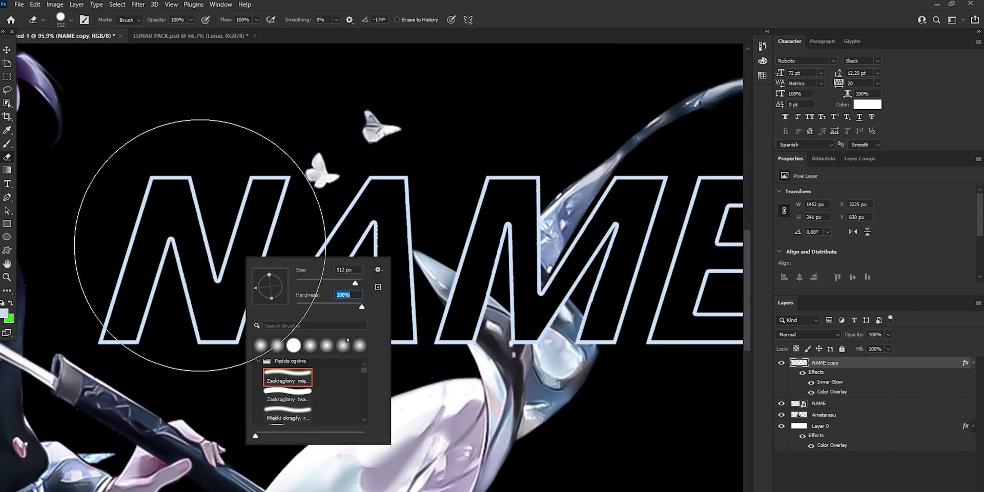
pyautogui.press('Return')
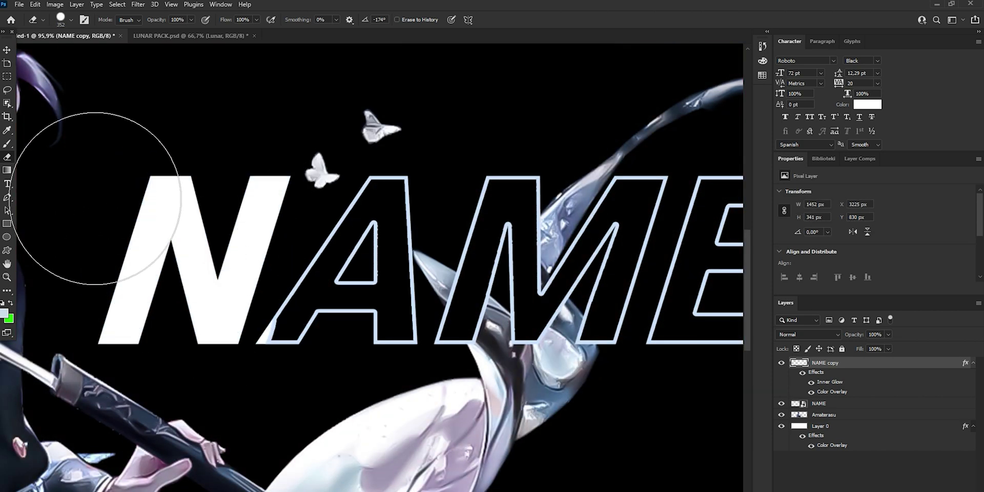
pyautogui.moveTo(97, 198); pyautogui.dragTo(247, 259)
pyautogui.moveTo(313, 259); pyautogui.dragTo(291, 259)
pyautogui.moveTo(359, 349)
pyautogui.mouseDown()
pyautogui.moveTo(353, 328)
pyautogui.moveTo(309, 282)
pyautogui.mouseUp()
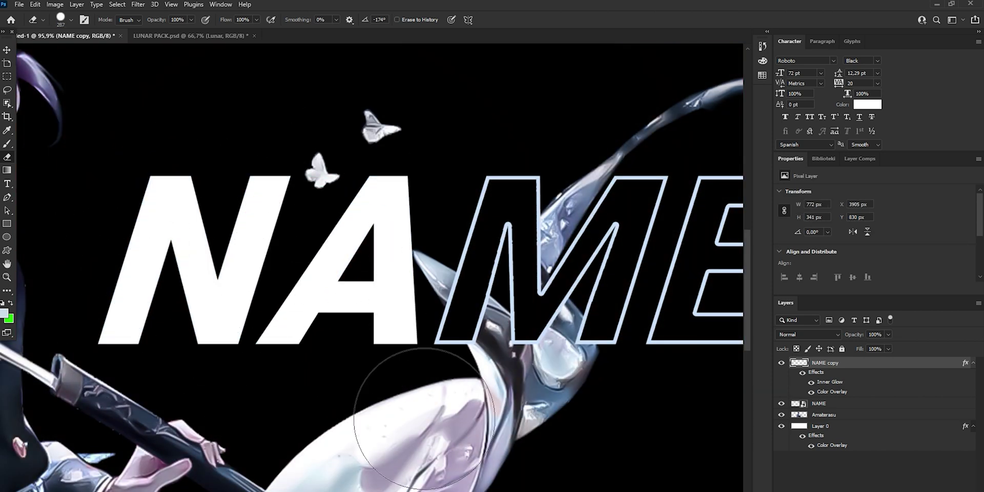
pyautogui.hscroll(3, 501, 490)
pyautogui.moveTo(501, 487)
pyautogui.mouseDown()
pyautogui.moveTo(626, 198)
pyautogui.moveTo(648, 308)
pyautogui.mouseUp()
# Step: Create a new layer above NAME copy and clip it to that layer
pyautogui.press('v')
pyautogui.click(943, 490)
pyautogui.rightClick(832, 371)
pyautogui.rightClick(812, 366)
pyautogui.click(851, 295)
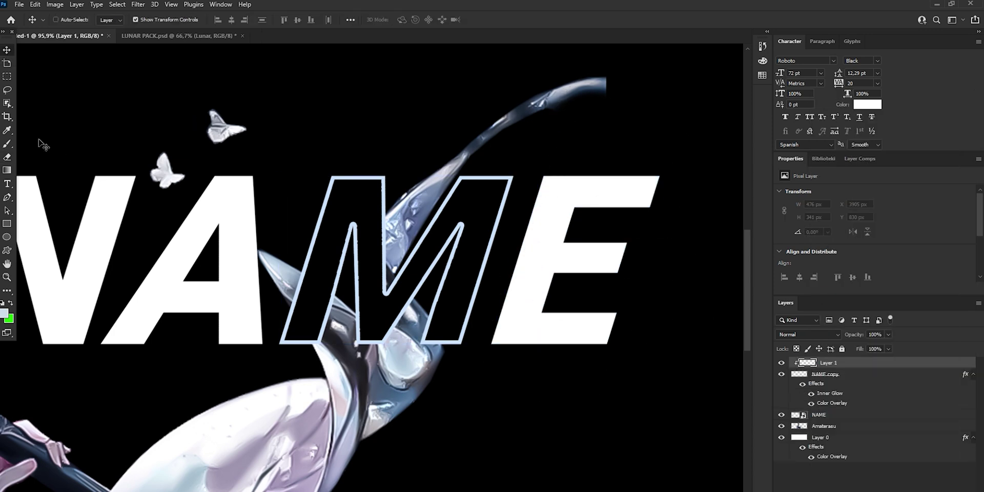
# Step: Sample the pale blue of the M's outline as the brush color and resize the soft brush to about 952 px
pyautogui.click(7, 144)
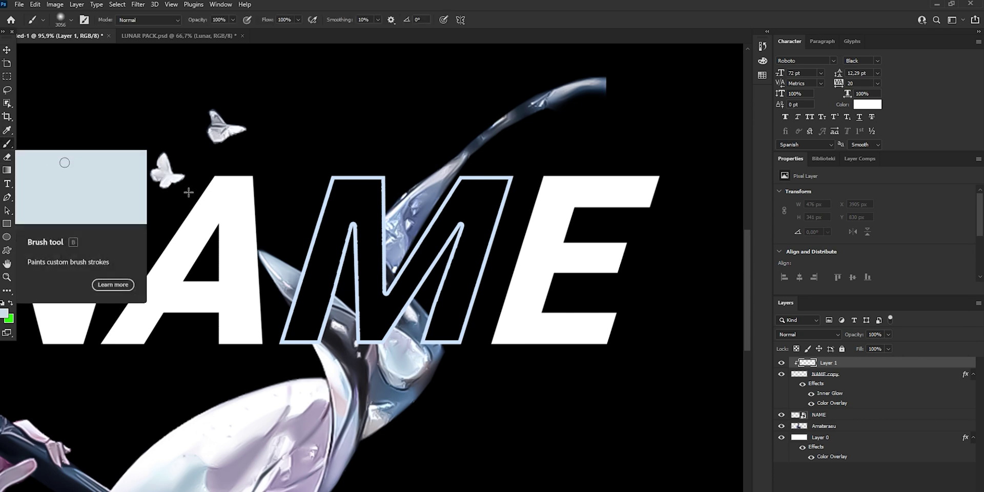
pyautogui.keyDown('alt'); pyautogui.click(312, 243); pyautogui.keyUp('alt')
pyautogui.moveTo(368, 313)
pyautogui.mouseDown()
pyautogui.moveTo(362, 303)
pyautogui.moveTo(229, 326)
pyautogui.moveTo(145, 326)
pyautogui.mouseUp()
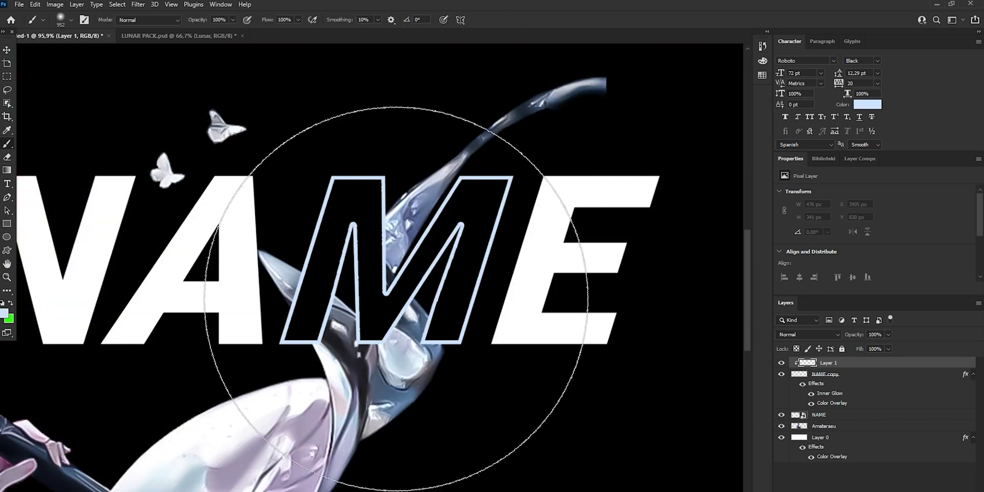
# Step: Release Layer 1's clipping mask and clip the layer to NAME copy again
pyautogui.rightClick(841, 363)
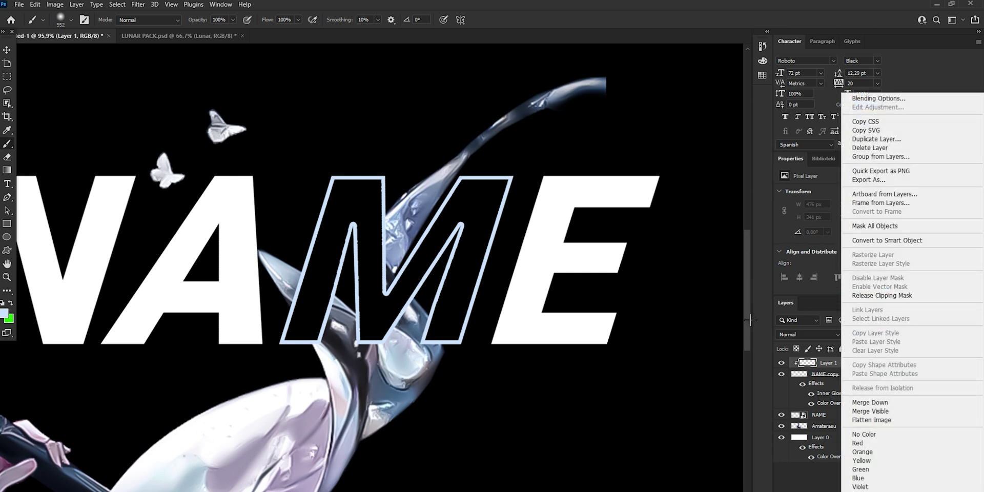
pyautogui.click(862, 295)
pyautogui.rightClick(836, 362)
pyautogui.click(749, 291)
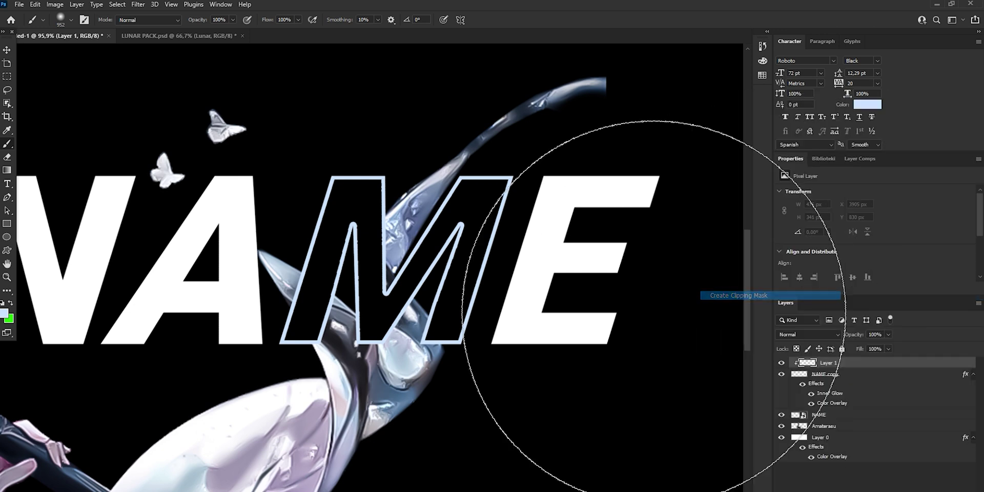
# Step: Convert the NAME copy layer to a smart object and paint a soft pale blue fade over the lower left of the M on Layer 1
pyautogui.moveTo(372, 354); pyautogui.dragTo(290, 354)
pyautogui.click(269, 335)
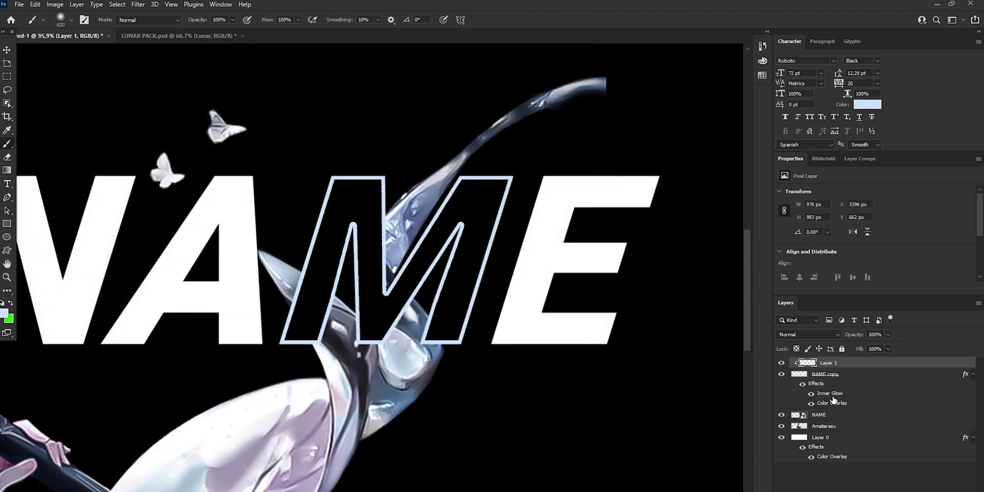
pyautogui.rightClick(823, 383)
pyautogui.click(820, 241)
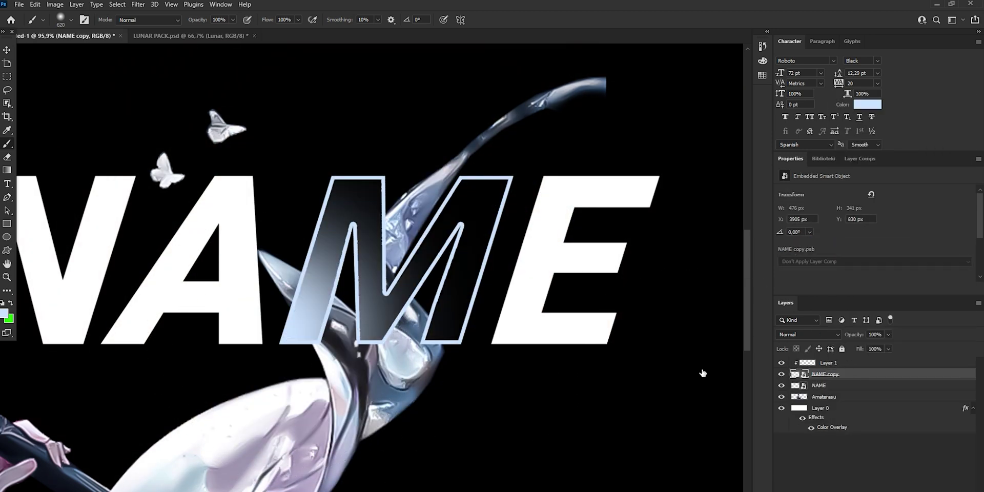
pyautogui.click(402, 428)
pyautogui.moveTo(217, 321); pyautogui.dragTo(295, 431)
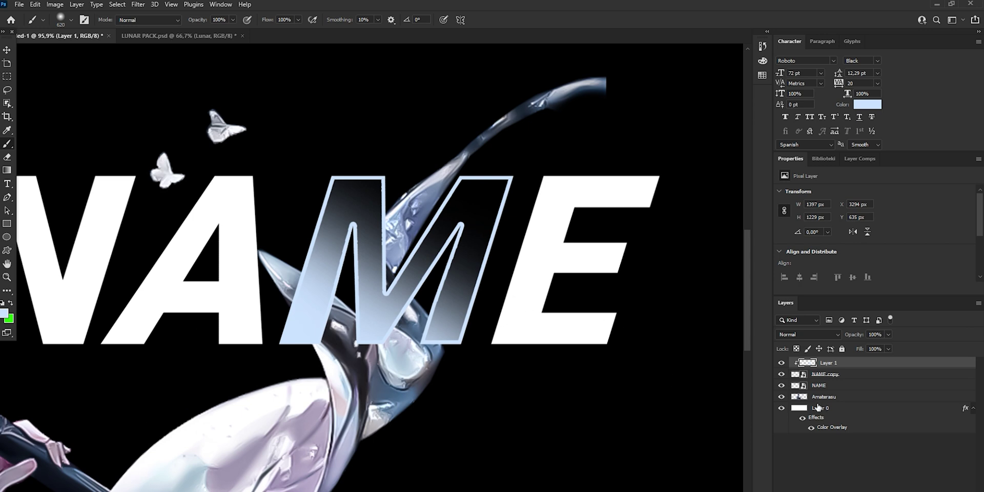
# Step: Set Layer 1's blend mode to Linear Dodge (Add) and its opacity to 62%
pyautogui.click(803, 334)
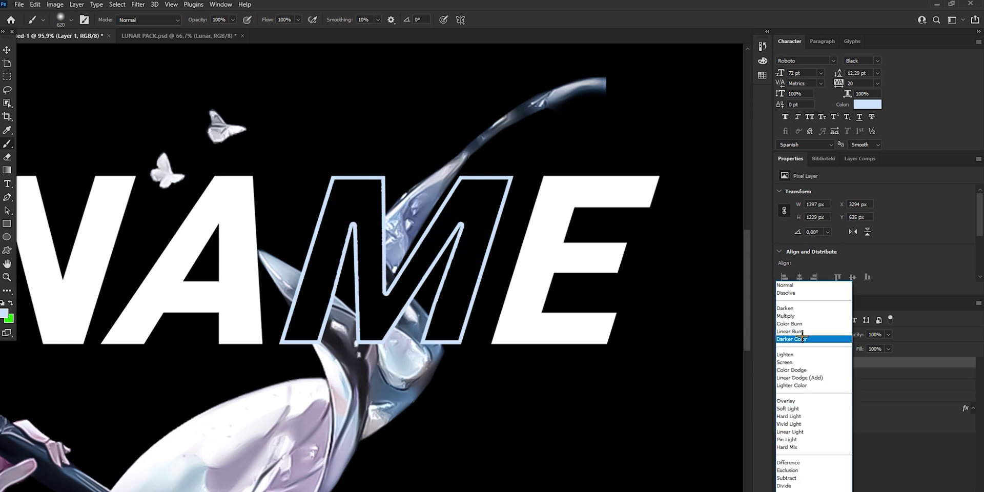
pyautogui.click(808, 377)
pyautogui.click(888, 334)
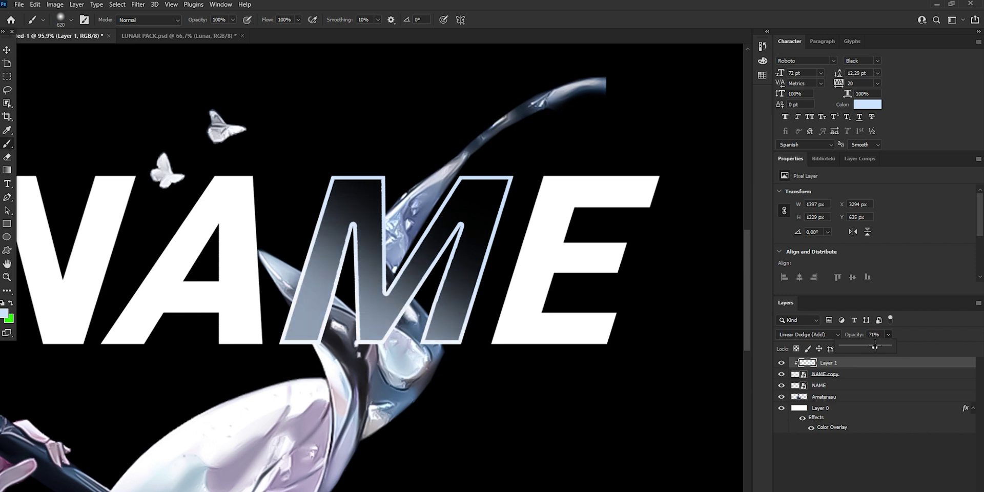
pyautogui.click(7, 277)
pyautogui.moveTo(483, 268); pyautogui.dragTo(410, 268)
pyautogui.click(889, 334)
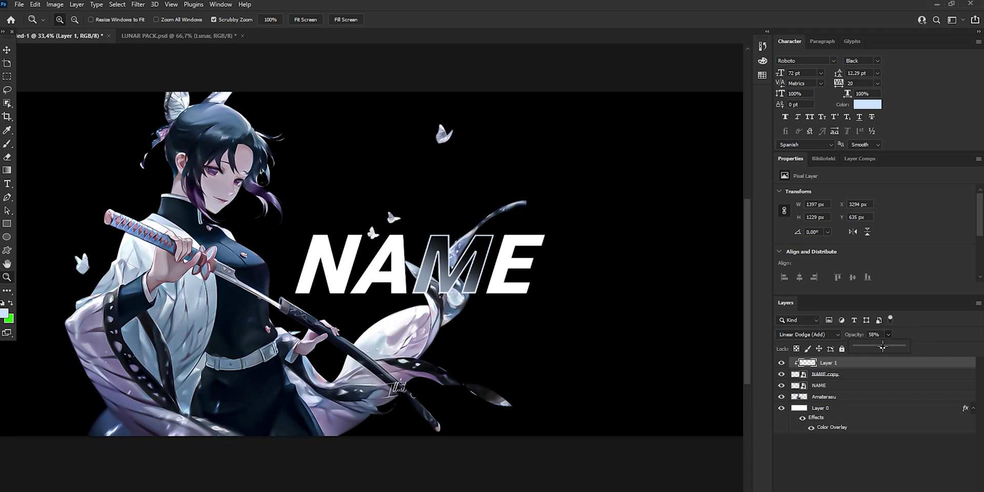
pyautogui.click(451, 253)
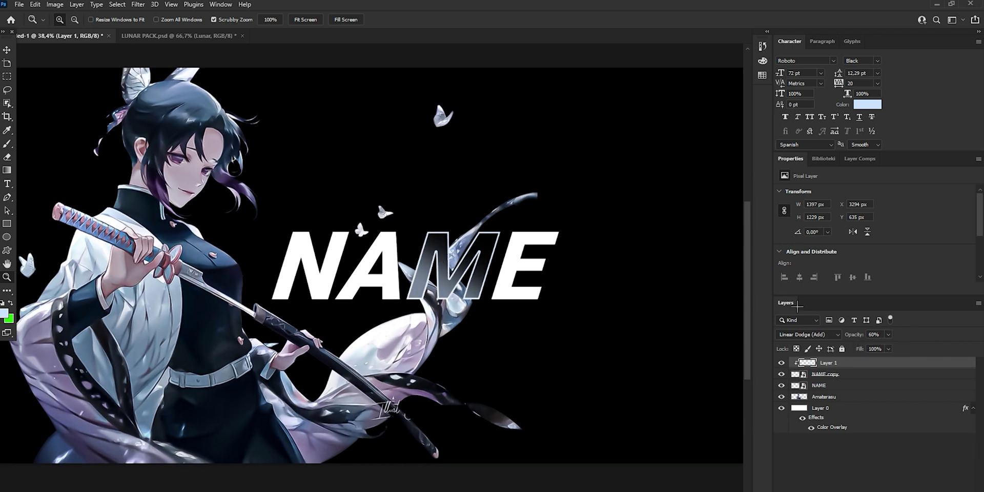
pyautogui.click(887, 334)
pyautogui.click(401, 278)
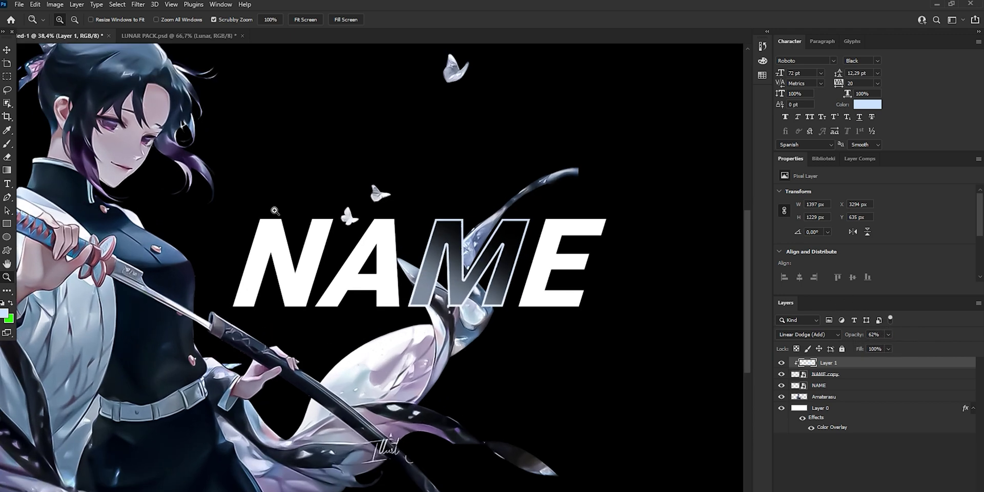
# Step: Convert Layer 1, NAME copy and NAME together into a single smart object
pyautogui.press('v')
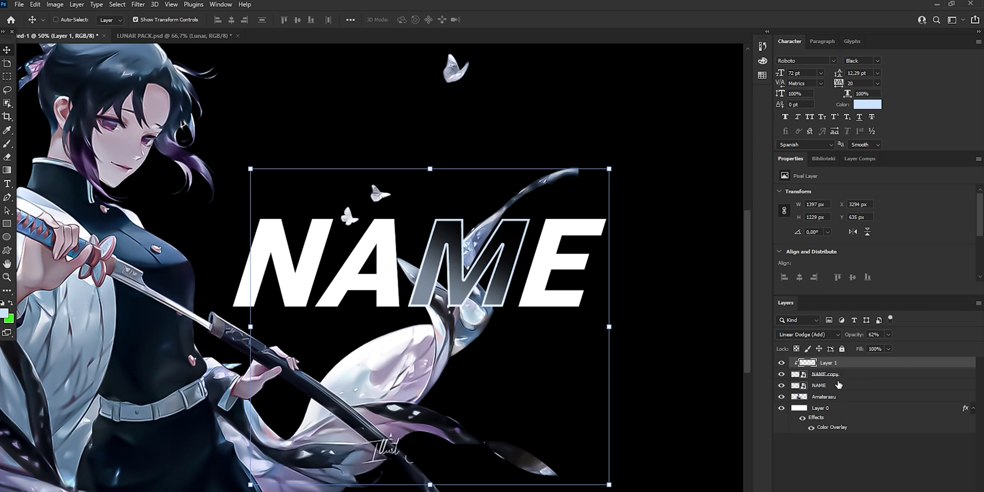
pyautogui.keyDown('shift'); pyautogui.click(830, 387); pyautogui.keyUp('shift')
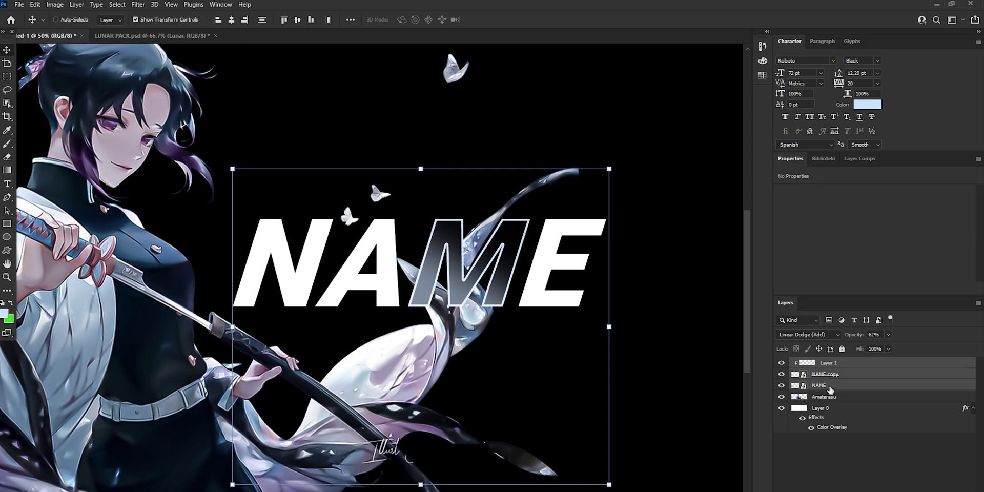
pyautogui.rightClick(834, 388)
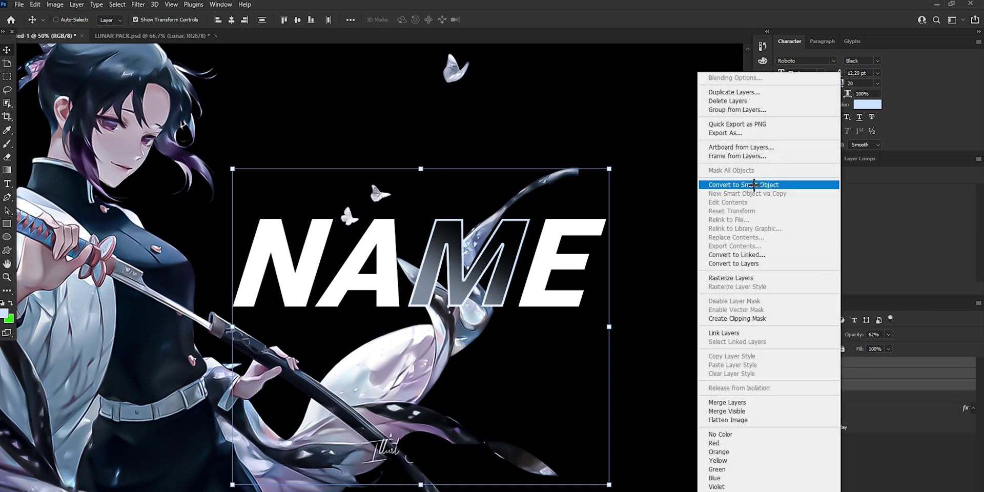
pyautogui.click(754, 185)
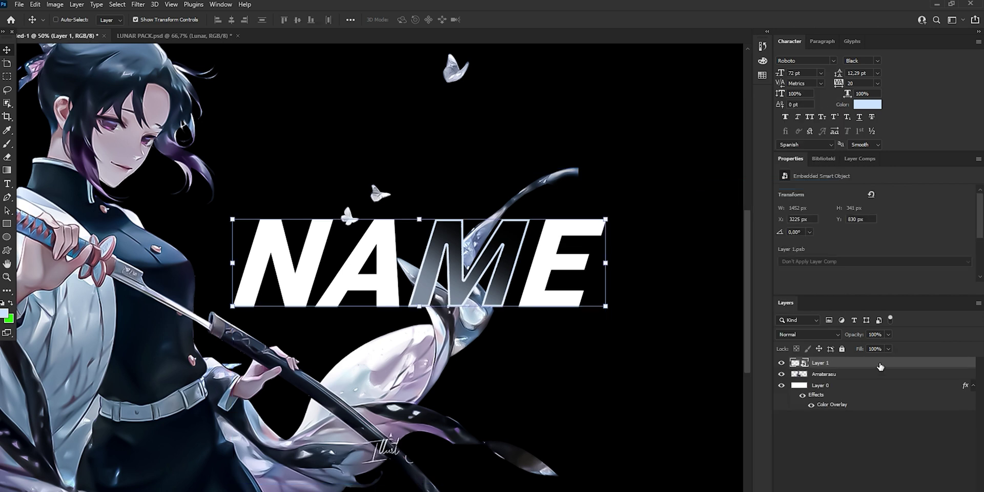
# Step: Add an outside stroke with a pale blue to black gradient fill to the NAME lettering smart object
pyautogui.hotkey('alt', 'l')
pyautogui.click(581, 188)
pyautogui.click(581, 187)
pyautogui.click(581, 200)
pyautogui.click(637, 201)
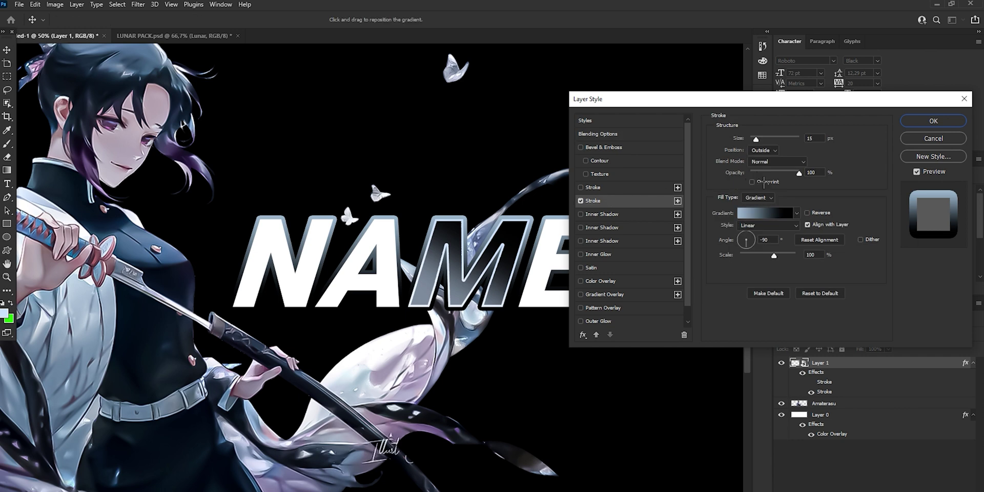
# Step: Examine the start and end color stops of the stroke's gradient
pyautogui.click(764, 213)
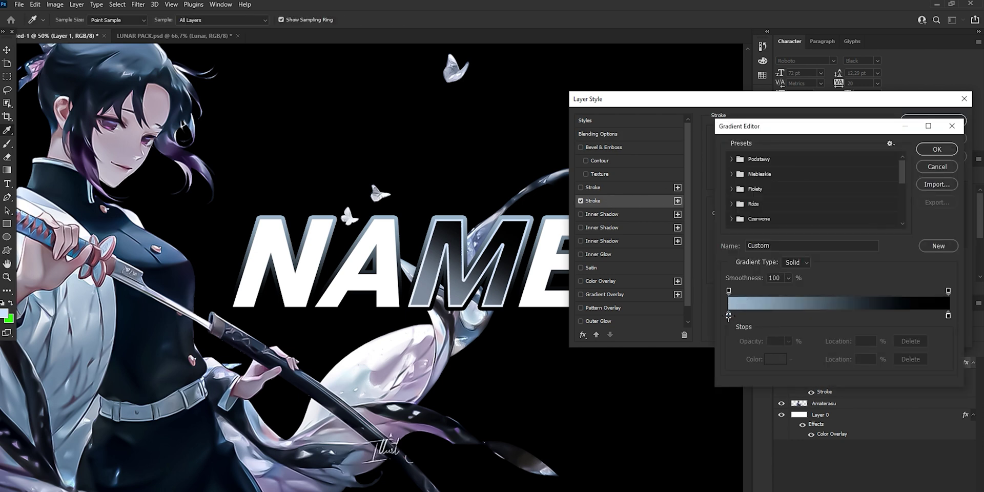
pyautogui.click(729, 316)
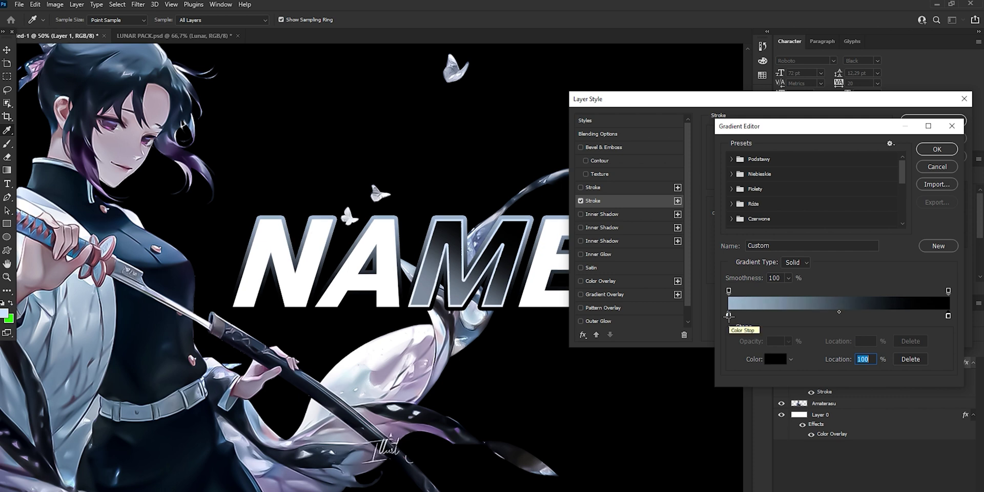
pyautogui.doubleClick(729, 316)
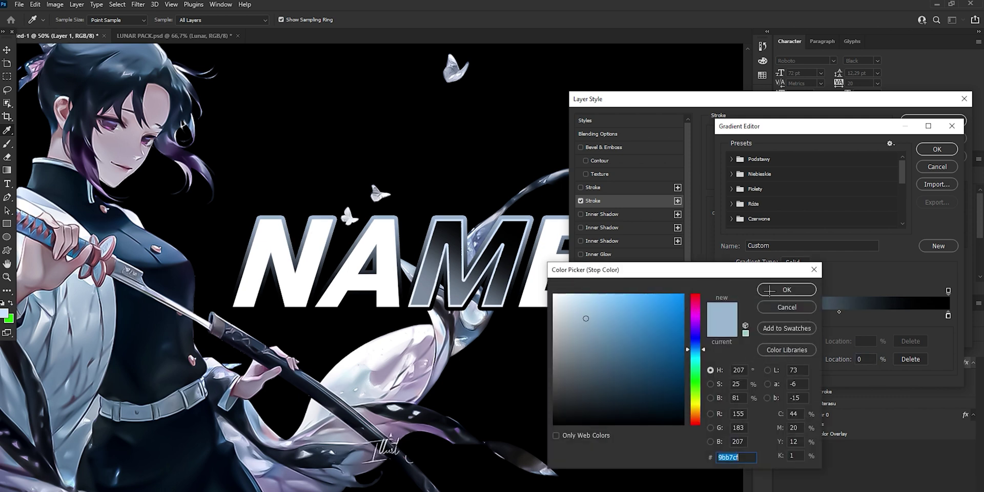
pyautogui.click(777, 290)
pyautogui.doubleClick(948, 316)
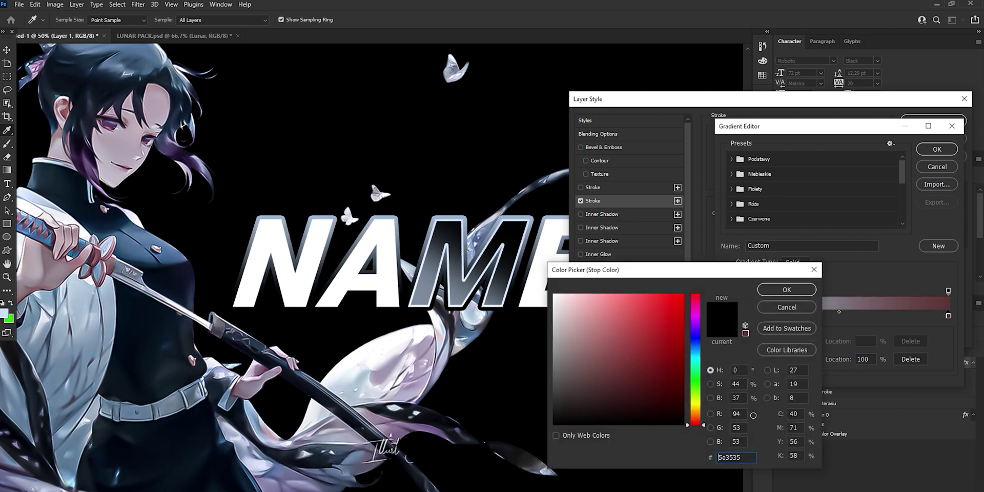
pyautogui.click(784, 289)
pyautogui.click(926, 147)
# Step: Set the NAME lettering's gradient stroke size to 32 px and apply it
pyautogui.moveTo(755, 137); pyautogui.dragTo(760, 138)
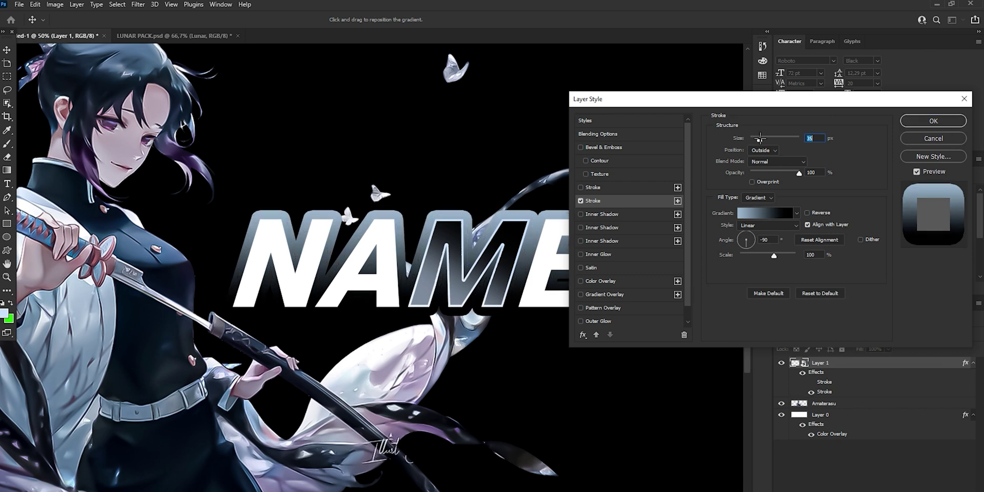
pyautogui.click(934, 121)
pyautogui.press('z')
pyautogui.moveTo(464, 238)
pyautogui.mouseDown()
pyautogui.moveTo(425, 252)
pyautogui.moveTo(561, 252)
pyautogui.mouseUp()
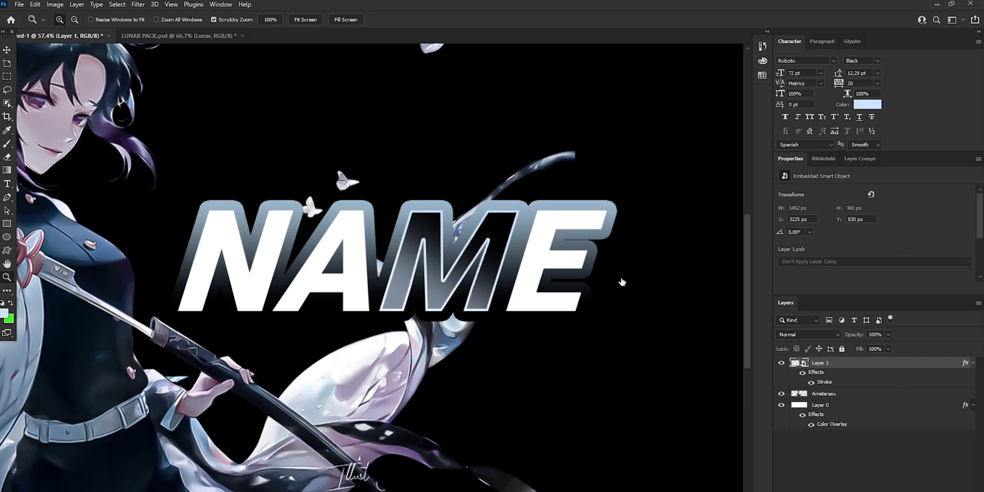
pyautogui.click(624, 201)
pyautogui.moveTo(761, 138); pyautogui.dragTo(759, 139)
pyautogui.click(926, 121)
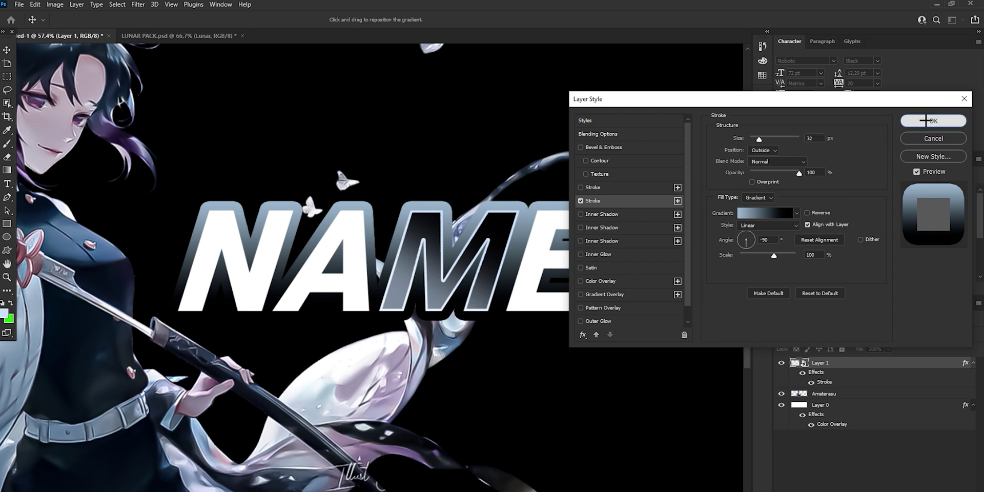
pyautogui.moveTo(551, 227); pyautogui.dragTo(740, 315)
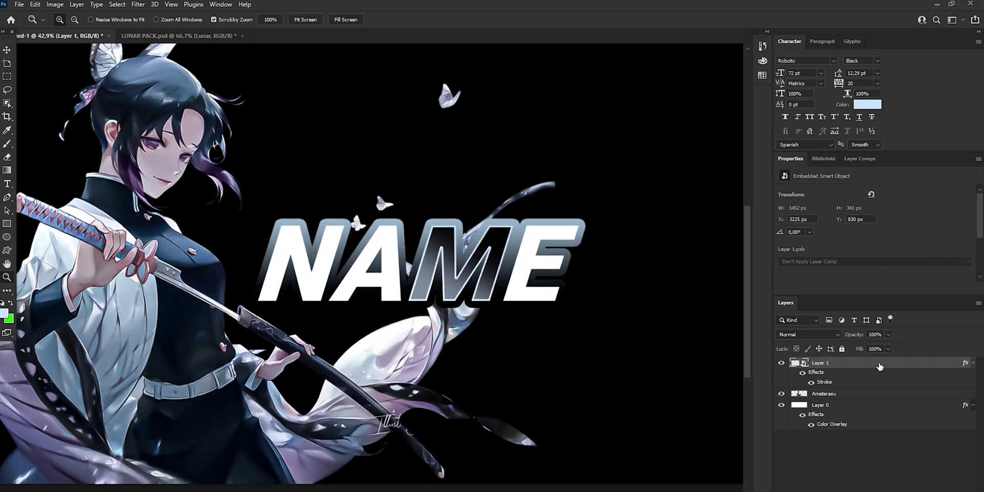
pyautogui.moveTo(433, 227); pyautogui.dragTo(484, 273)
pyautogui.moveTo(446, 370); pyautogui.dragTo(425, 375)
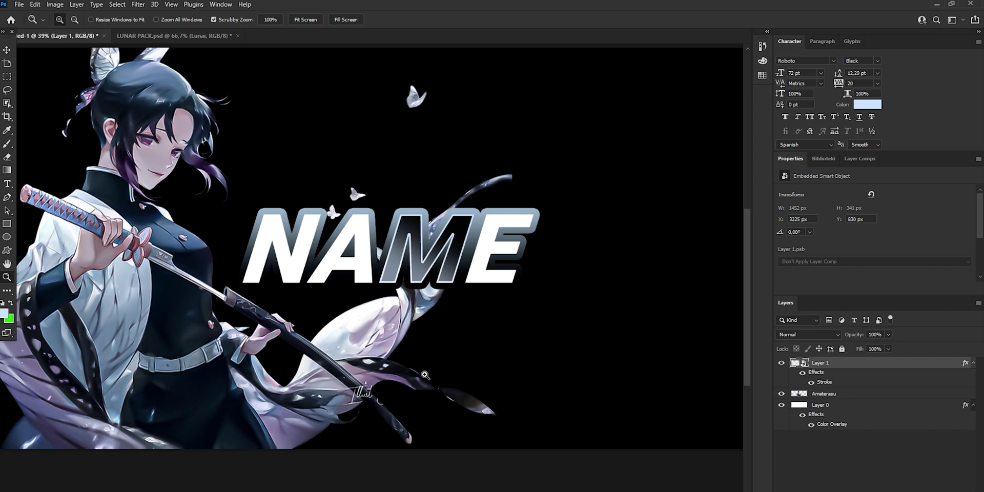
# Step: Add the text NAME in the SynthekKana LDR font just below the large lettering
pyautogui.press('v')
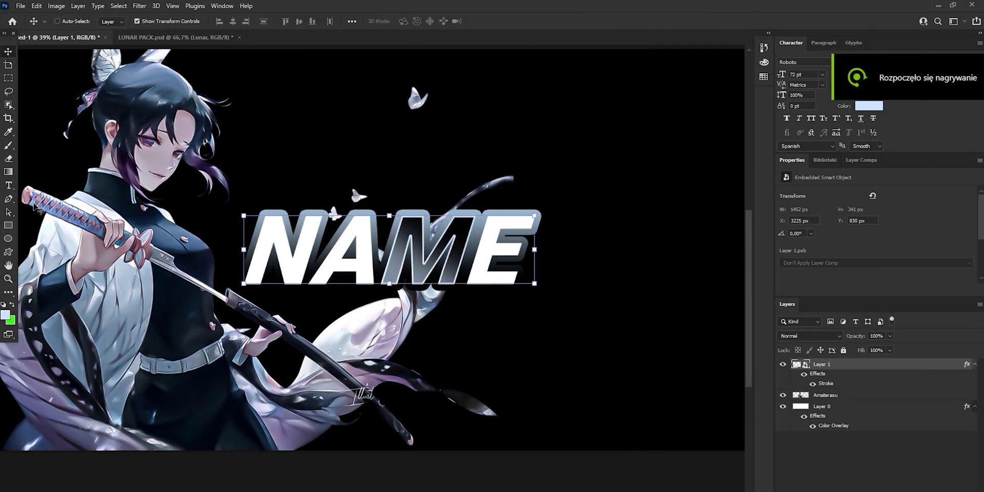
pyautogui.click(8, 186)
pyautogui.click(320, 316)
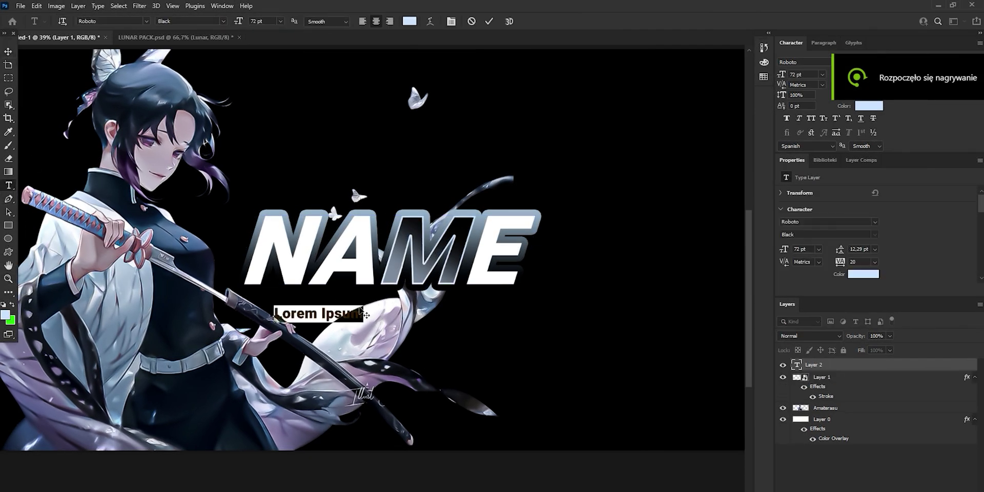
pyautogui.click(147, 21)
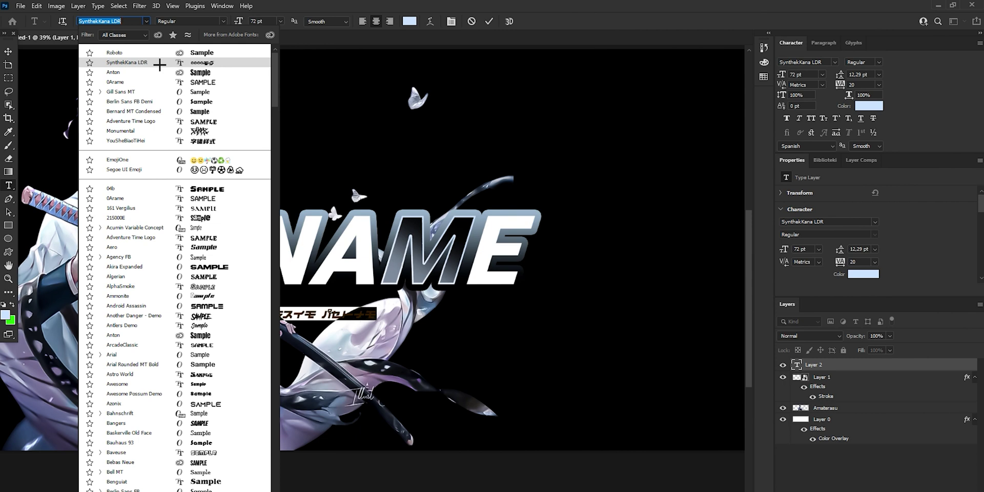
pyautogui.click(160, 64)
pyautogui.press('capslock')
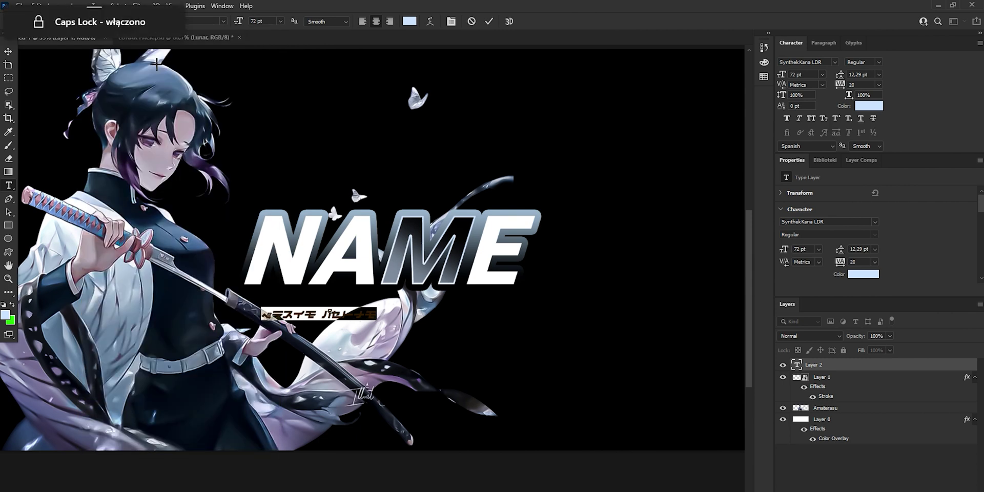
pyautogui.write('NAME')
pyautogui.press('capslock')
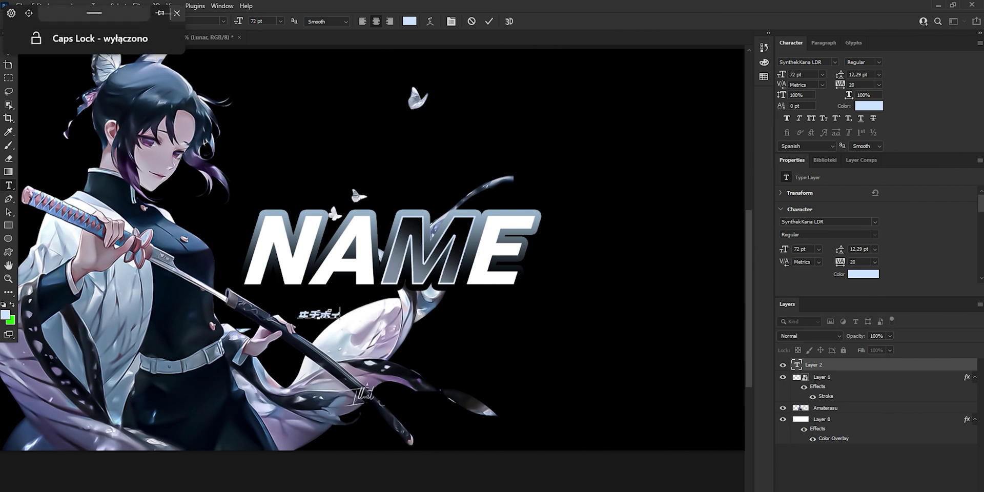
pyautogui.hotkey('ctrl', 'Return')
# Step: Enlarge the katakana text to about 213 pt and move it centrally beneath the large NAME lettering
pyautogui.hotkey('ctrl', 't')
pyautogui.moveTo(364, 327); pyautogui.dragTo(425, 345)
pyautogui.click(507, 21)
pyautogui.moveTo(418, 194); pyautogui.dragTo(432, 175)
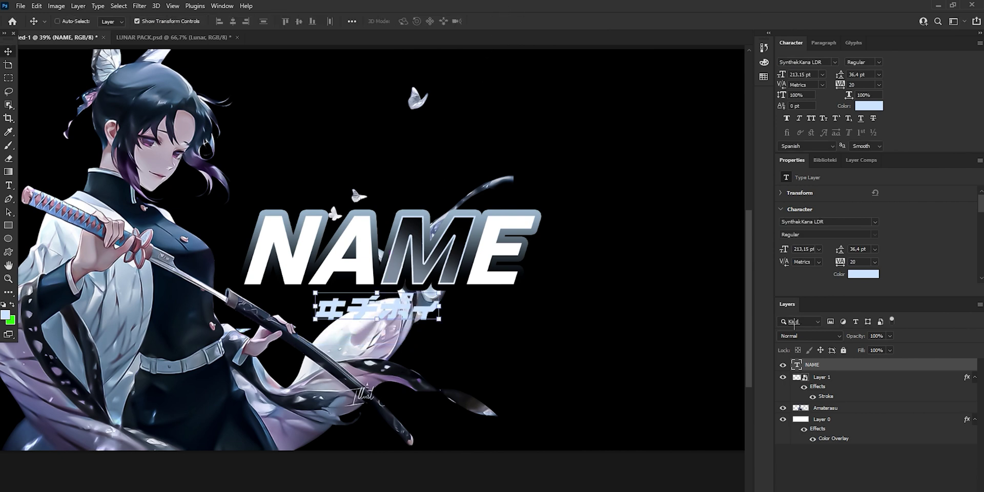
# Step: Set the katakana text's tracking to 320
pyautogui.doubleClick(796, 367)
pyautogui.moveTo(842, 267); pyautogui.dragTo(850, 266)
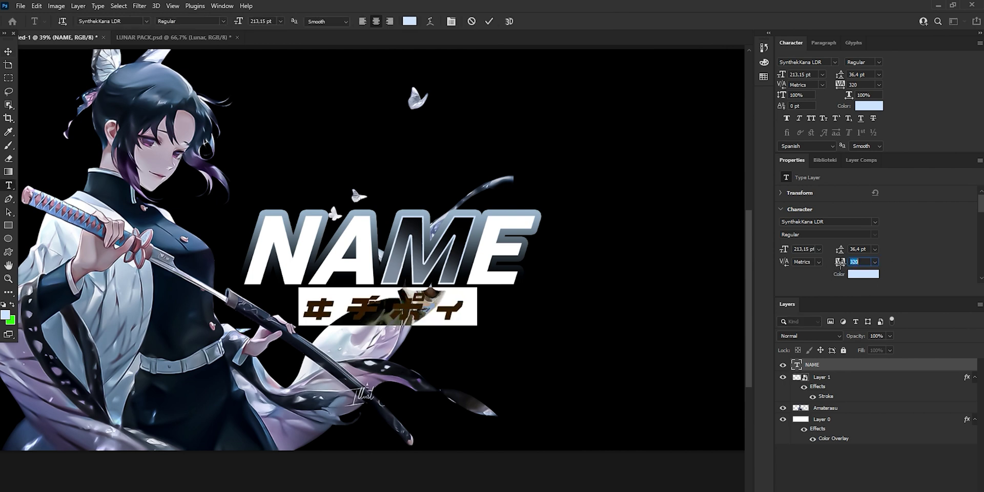
pyautogui.click(8, 51)
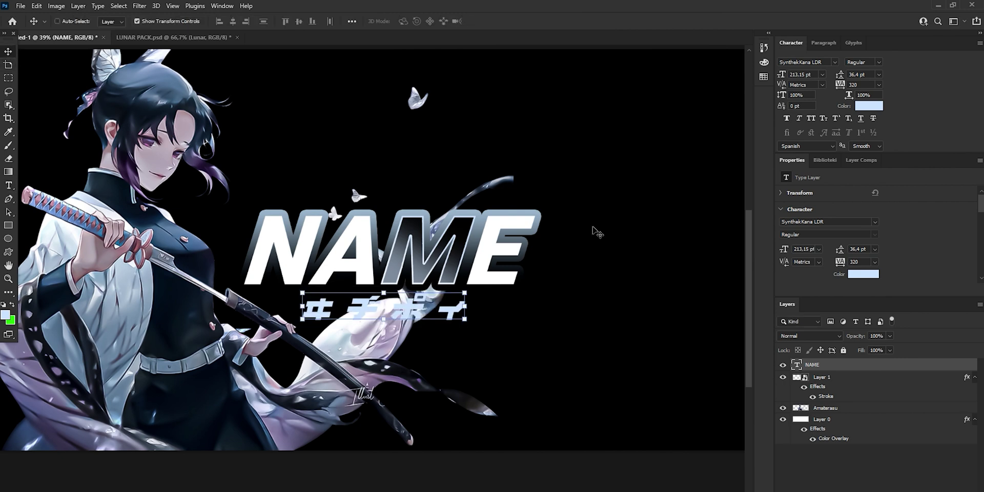
# Step: Change the katakana text color to white, ffffff
pyautogui.doubleClick(797, 367)
pyautogui.click(410, 21)
pyautogui.write('ffffff')
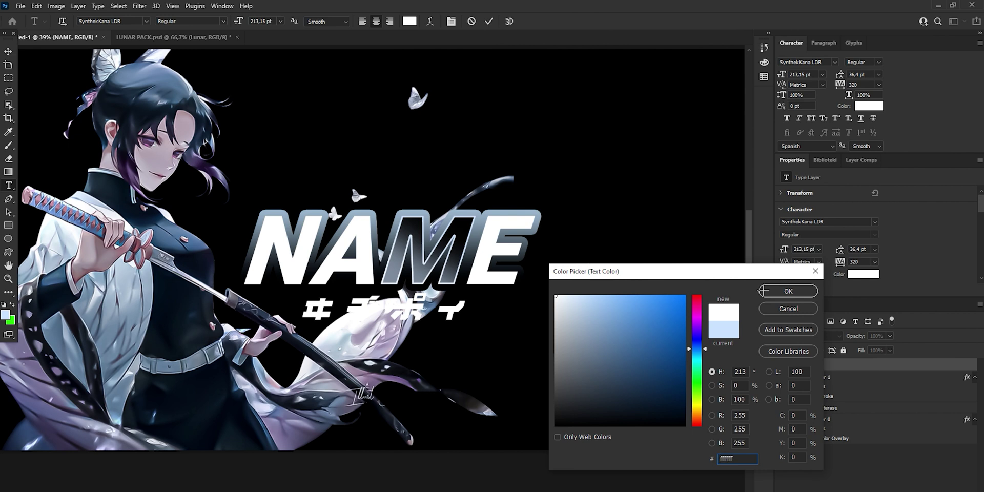
pyautogui.press('Return')
pyautogui.press('v')
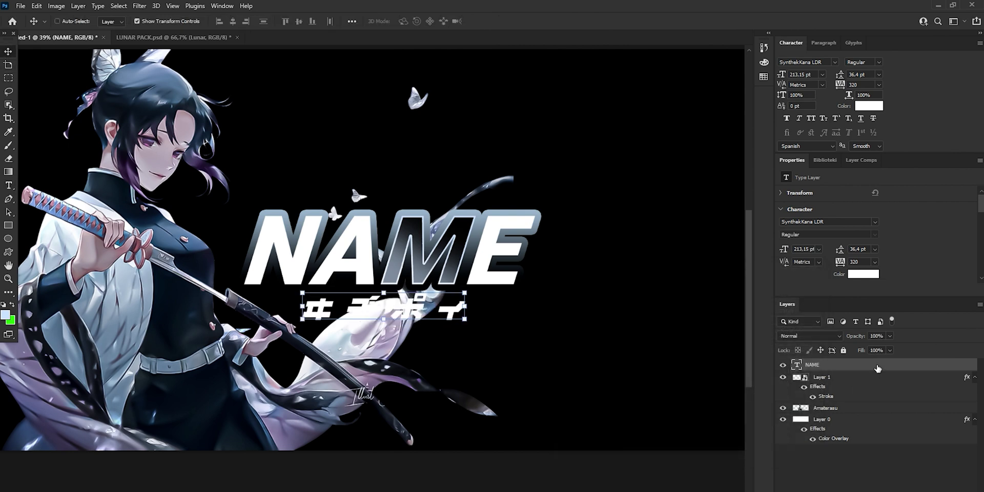
# Step: Add the pale blue to black gradient stroke to the katakana text with a size of 10 px
pyautogui.doubleClick(869, 367)
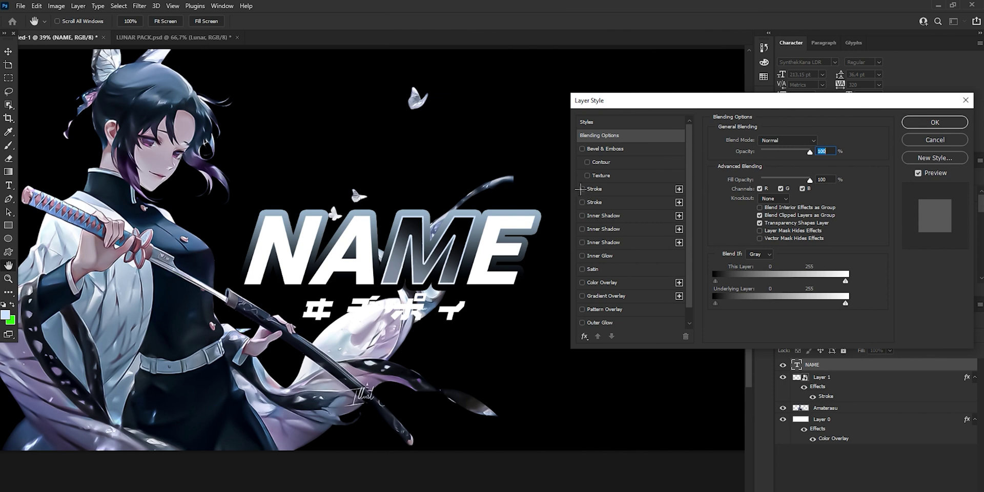
pyautogui.click(582, 190)
pyautogui.click(581, 190)
pyautogui.click(582, 202)
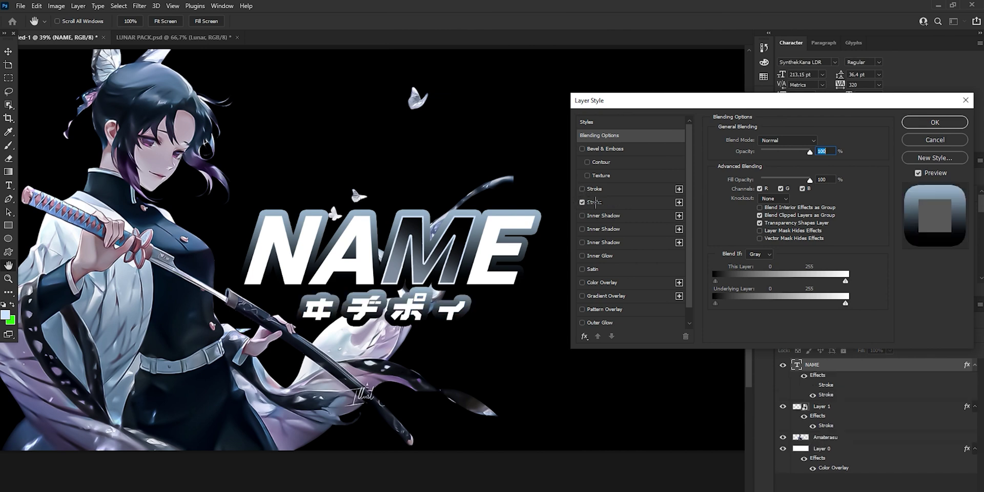
pyautogui.click(609, 203)
pyautogui.moveTo(766, 140); pyautogui.dragTo(757, 141)
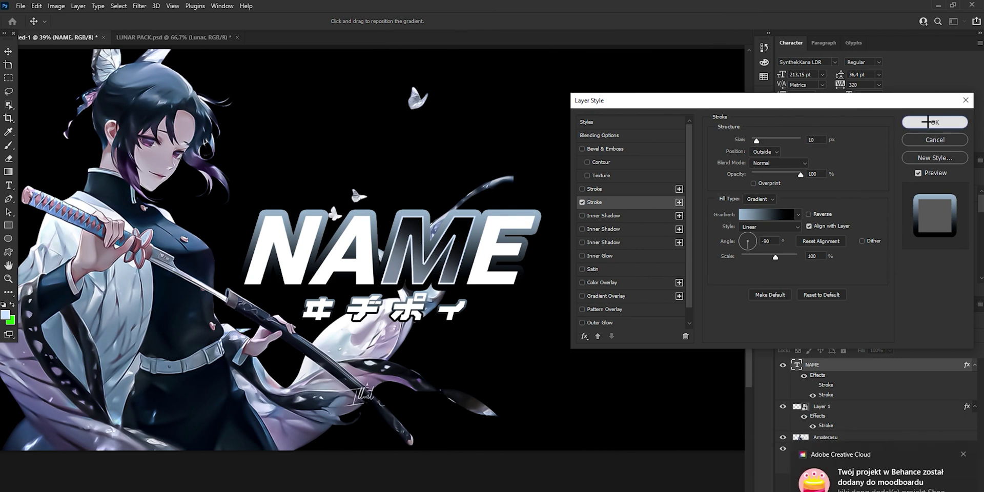
pyautogui.click(935, 122)
# Step: Add the text NAME in SynthekKana LDR at 72 pt with tracking 40, directly above the background layer
pyautogui.moveTo(471, 235)
pyautogui.mouseDown()
pyautogui.moveTo(408, 236)
pyautogui.moveTo(461, 239)
pyautogui.mouseUp()
pyautogui.scroll(2, 460, 239)
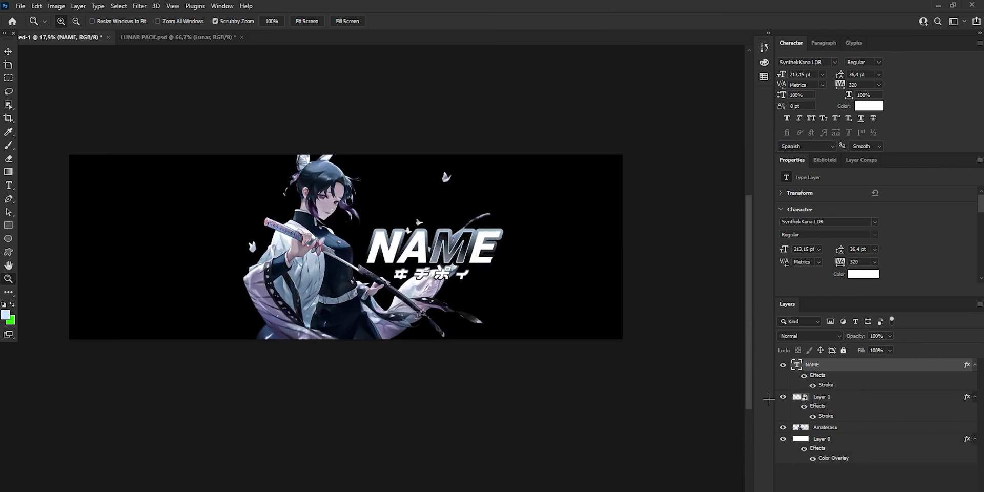
pyautogui.click(869, 442)
pyautogui.press('v')
pyautogui.click(8, 185)
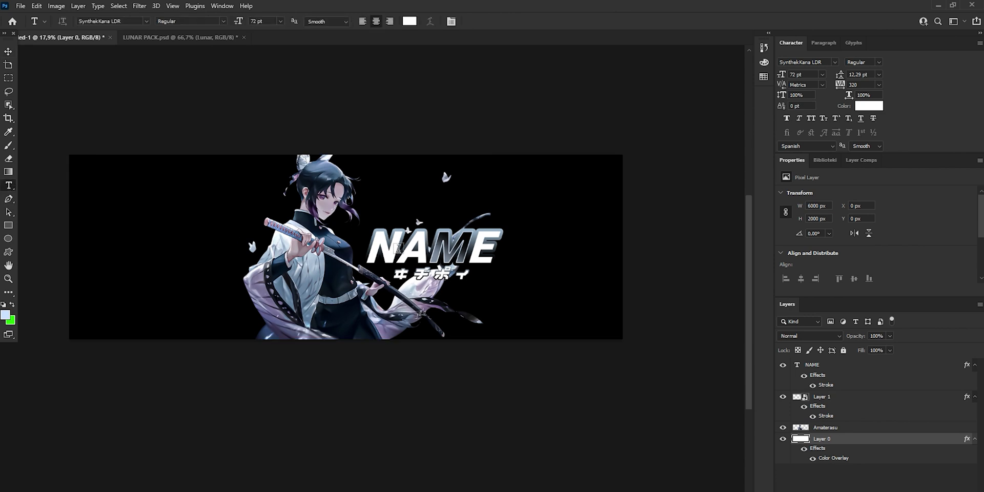
pyautogui.click(161, 259)
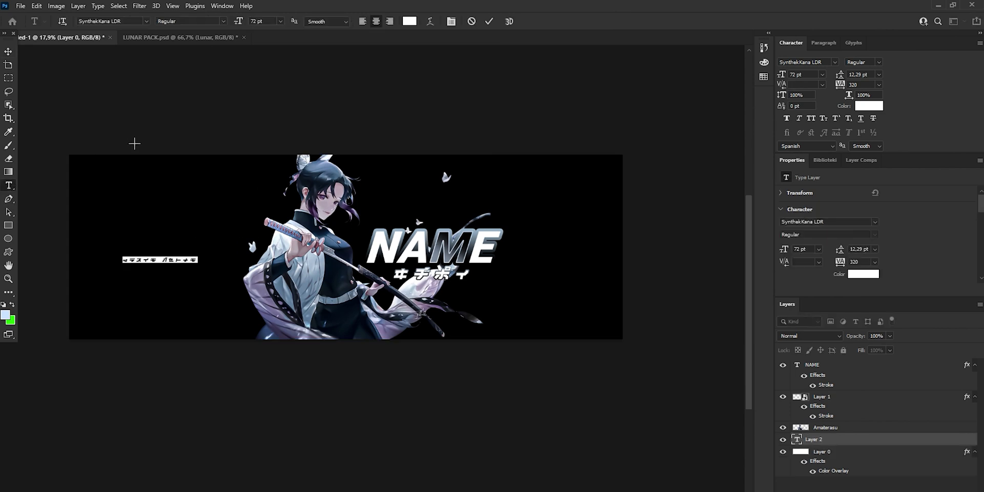
pyautogui.moveTo(835, 265); pyautogui.dragTo(831, 266)
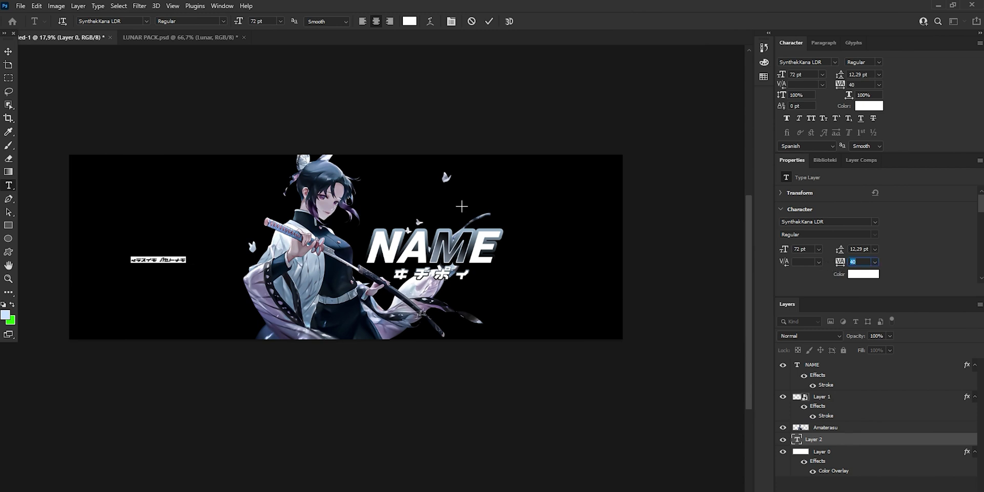
pyautogui.press('Return')
pyautogui.press('capslock')
pyautogui.write('NAME')
pyautogui.press('capslock')
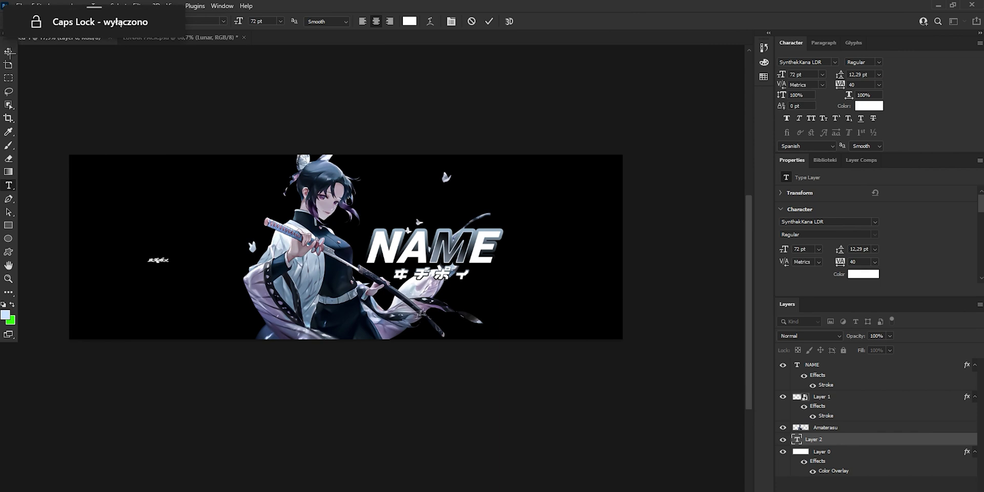
# Step: Enlarge the new katakana text to about 1783 pt and centre it across the banner behind the character
pyautogui.click(8, 51)
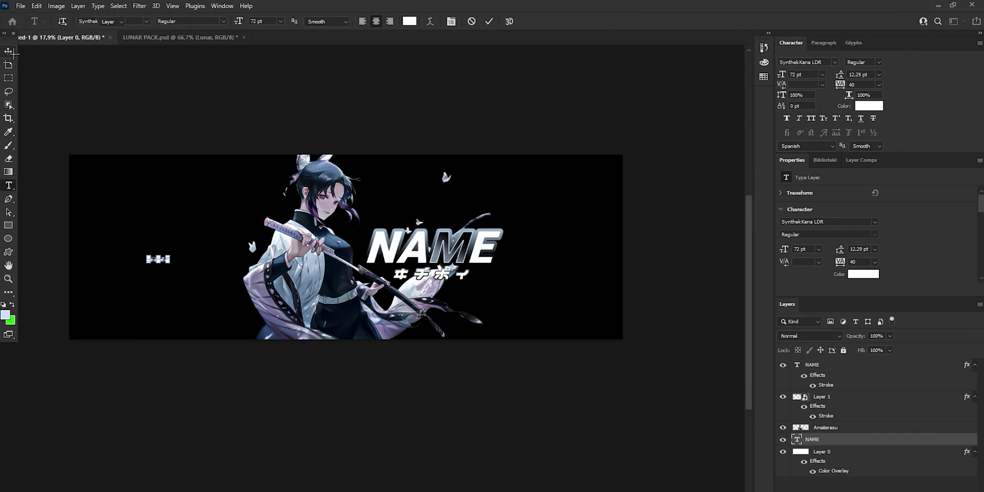
pyautogui.hotkey('ctrl', 't')
pyautogui.moveTo(172, 264); pyautogui.dragTo(571, 337)
pyautogui.click(507, 21)
pyautogui.hotkey('ctrl', 't')
pyautogui.moveTo(372, 288); pyautogui.dragTo(373, 210)
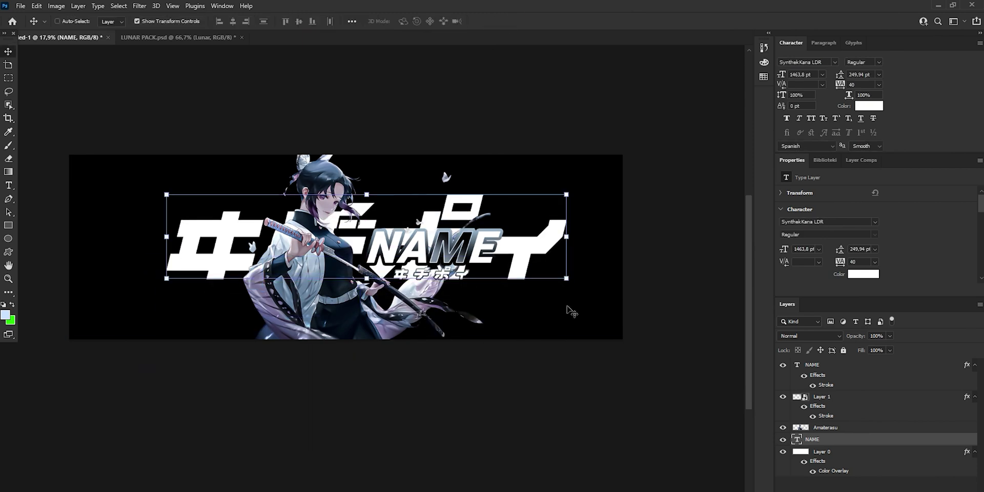
pyautogui.moveTo(596, 293); pyautogui.dragTo(660, 306)
pyautogui.click(508, 21)
pyautogui.moveTo(529, 211); pyautogui.dragTo(462, 218)
pyautogui.moveTo(460, 255); pyautogui.dragTo(464, 263)
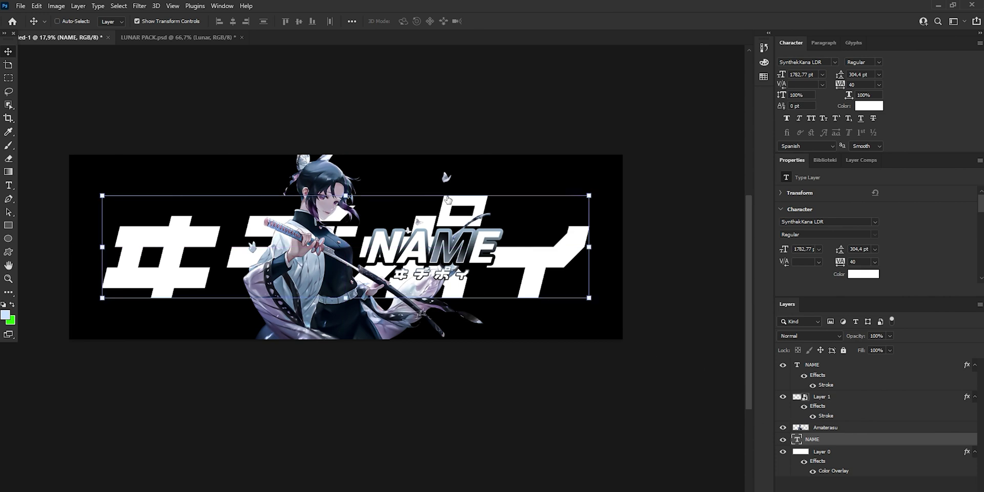
# Step: Change the large background katakana text's color to dark slate, 1a1f23
pyautogui.doubleClick(448, 199)
pyautogui.click(410, 21)
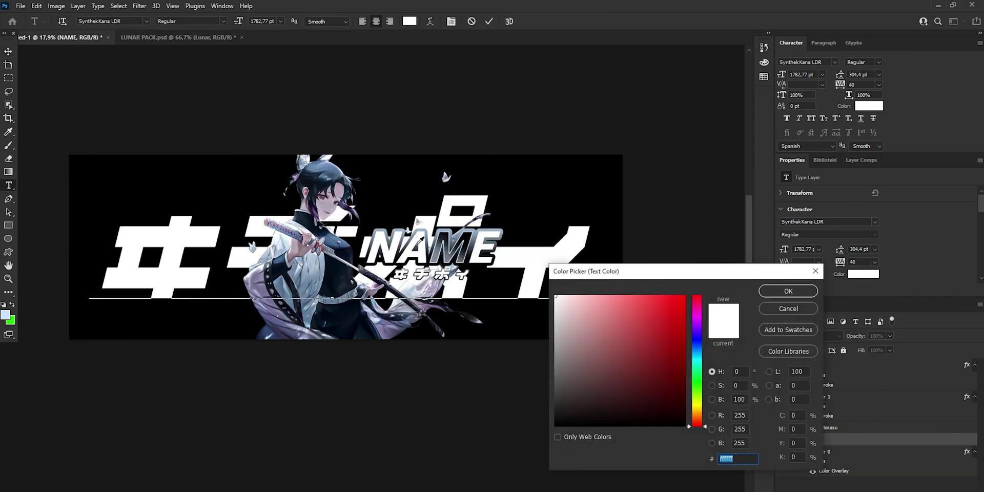
pyautogui.click(435, 244)
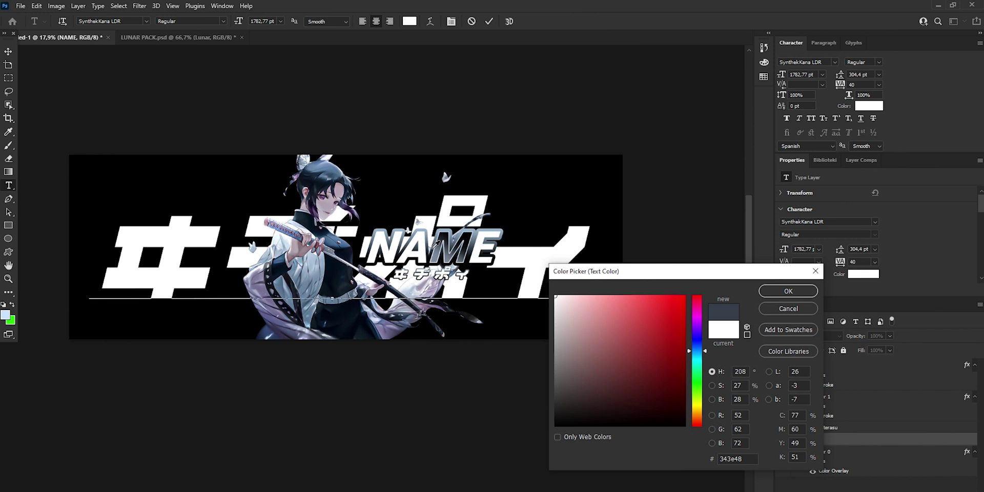
pyautogui.click(590, 408)
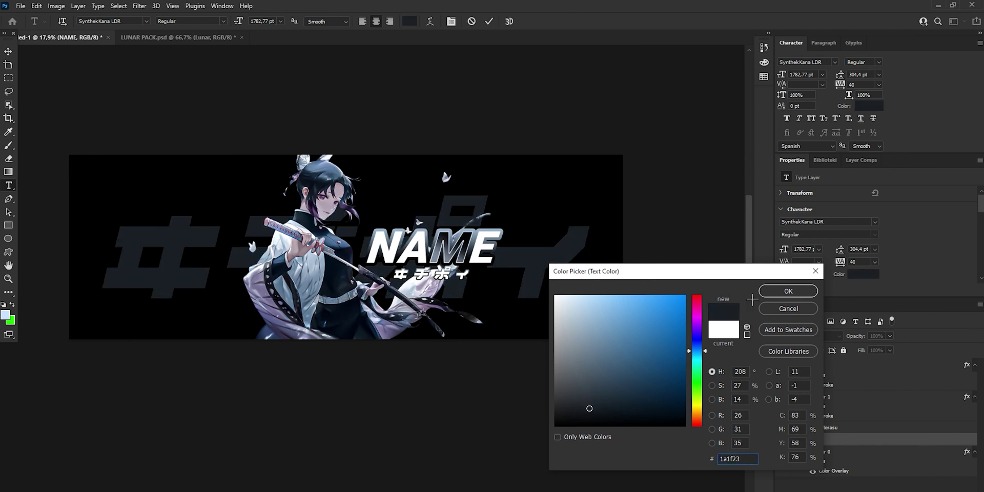
pyautogui.click(789, 291)
pyautogui.click(522, 232)
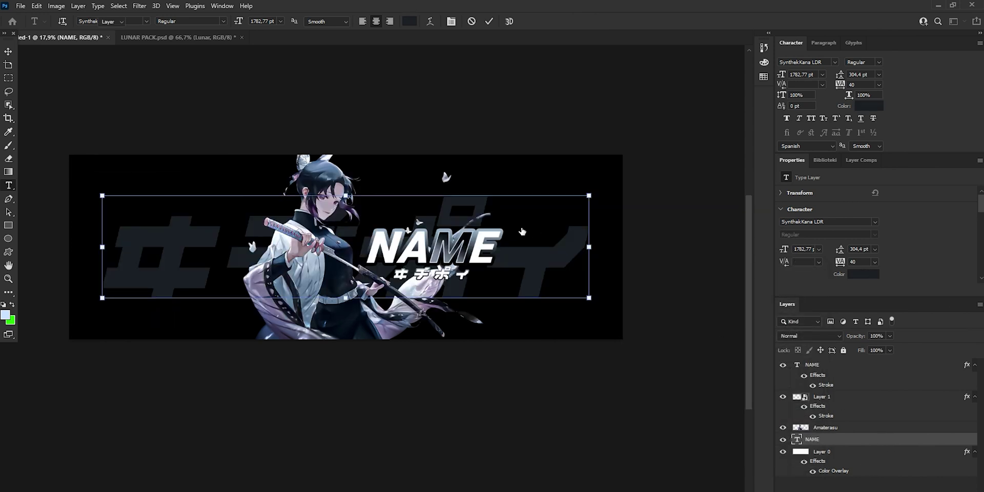
# Step: Add the pale blue to black gradient stroke to the large background text and adjust its size
pyautogui.doubleClick(890, 439)
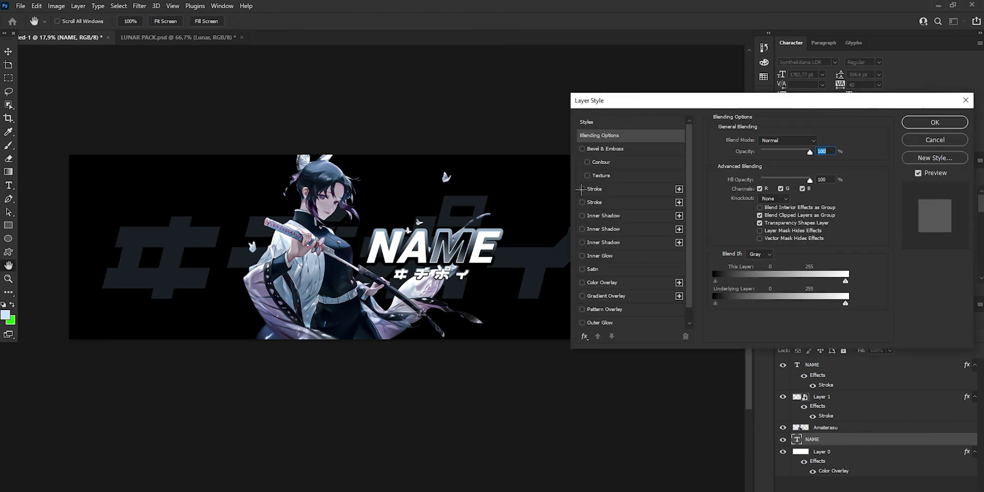
pyautogui.click(582, 189)
pyautogui.click(582, 189)
pyautogui.click(582, 202)
pyautogui.click(597, 202)
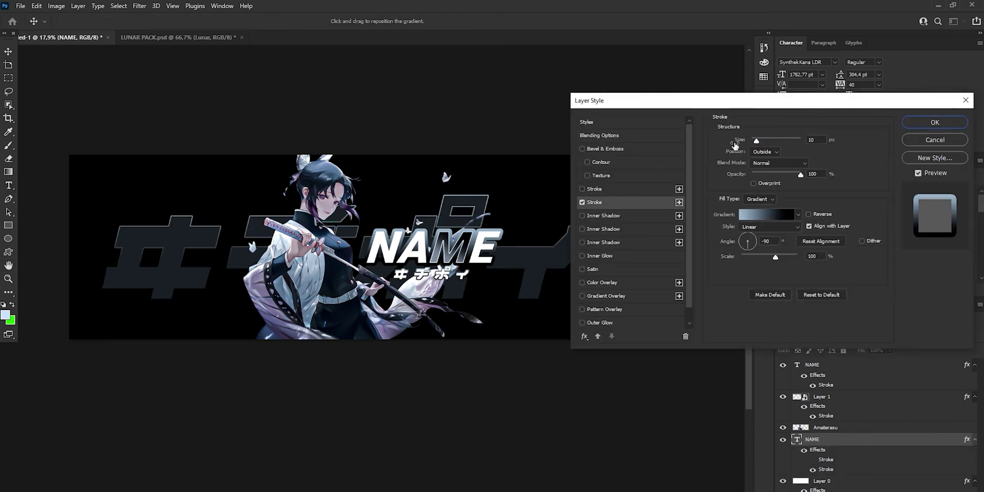
pyautogui.click(805, 140)
pyautogui.write('1')
pyautogui.click(935, 122)
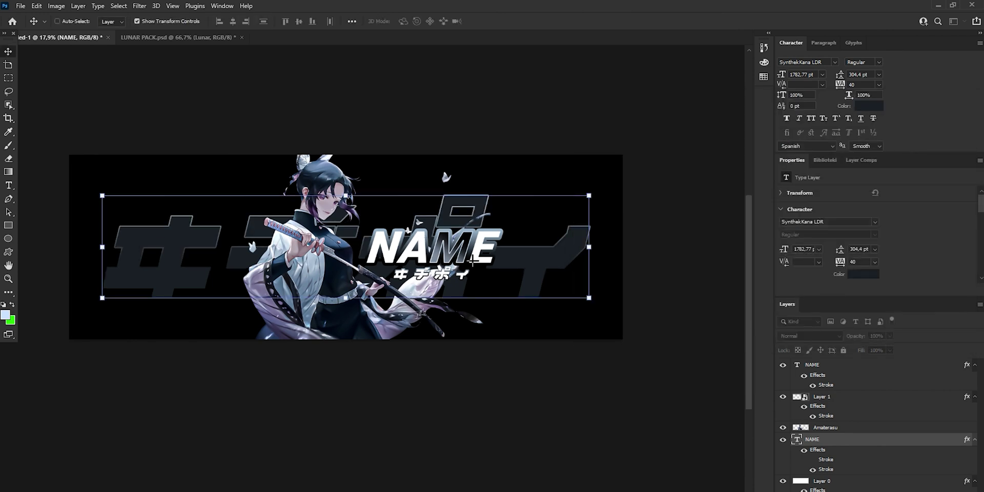
# Step: Convert the large background text to a smart object and apply an Exposure adjustment with gamma correction 0.90
pyautogui.rightClick(857, 445)
pyautogui.click(738, 195)
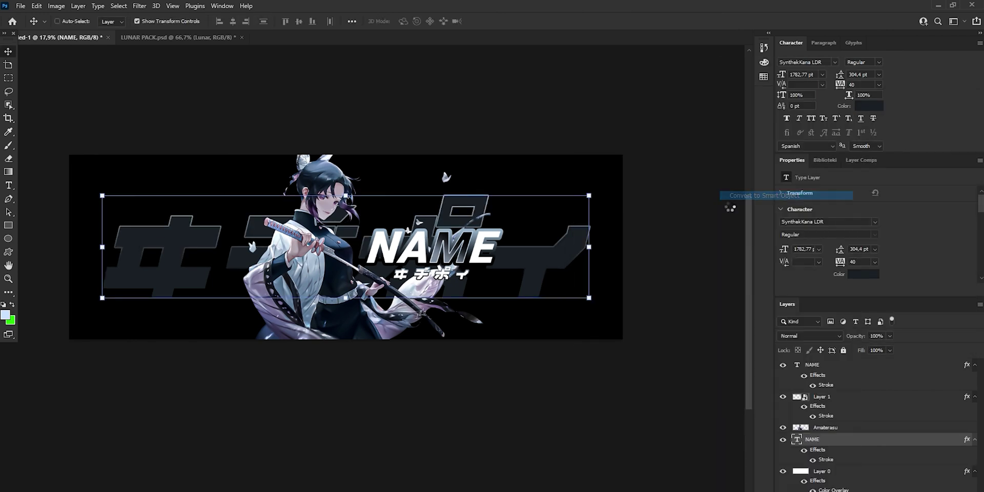
pyautogui.click(37, 6)
pyautogui.moveTo(57, 5)
pyautogui.moveTo(73, 32)
pyautogui.click(172, 62)
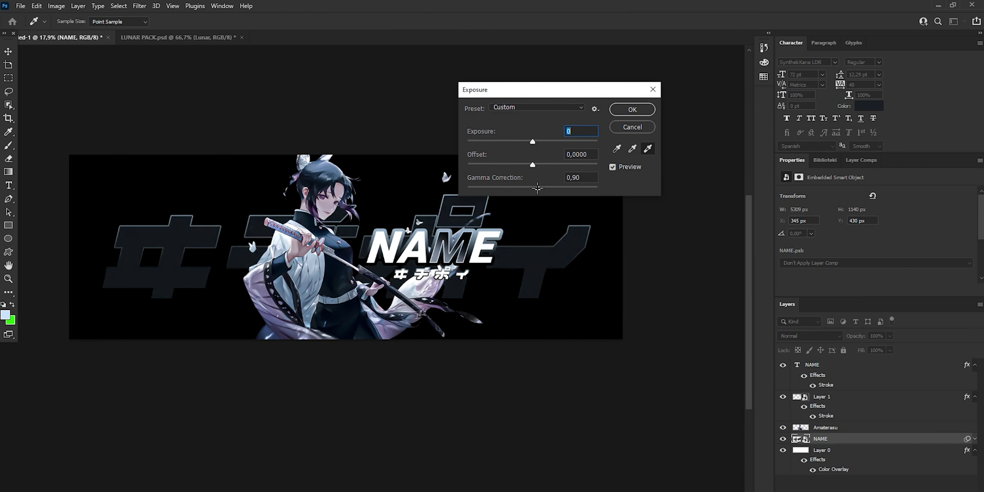
pyautogui.click(538, 187)
pyautogui.click(616, 112)
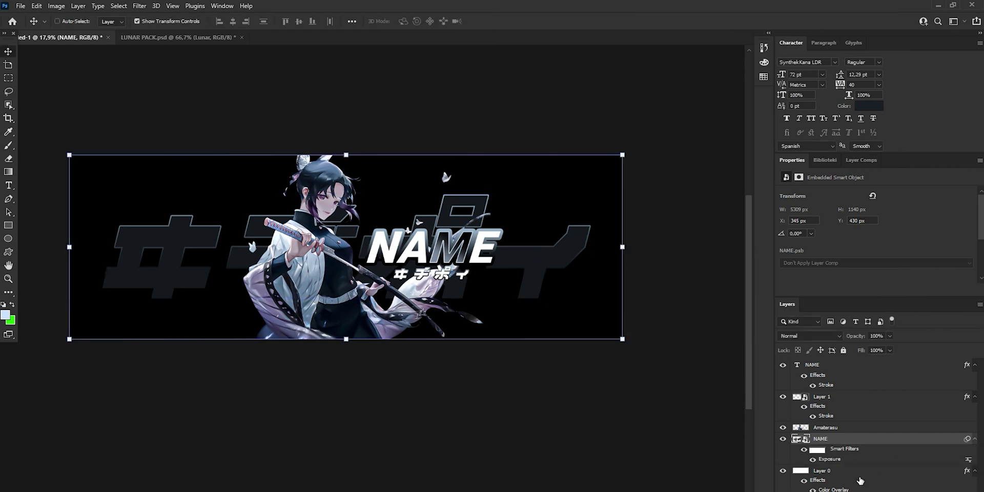
# Step: Place the image ezgif-3-74c9840fd4 directly above the background layer, scaled to the banner's full height and aligned with its right edge
pyautogui.click(860, 481)
pyautogui.press('super+e')
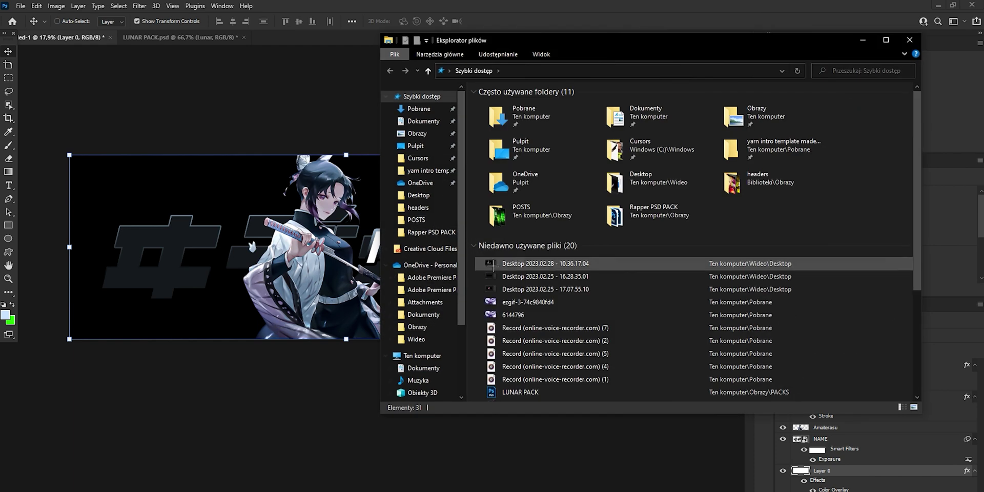
pyautogui.moveTo(520, 302); pyautogui.dragTo(251, 290)
pyautogui.moveTo(409, 264); pyautogui.dragTo(532, 264)
pyautogui.moveTo(468, 291); pyautogui.dragTo(469, 339)
pyautogui.moveTo(467, 201); pyautogui.dragTo(469, 154)
pyautogui.click(508, 22)
pyautogui.moveTo(515, 183); pyautogui.dragTo(505, 184)
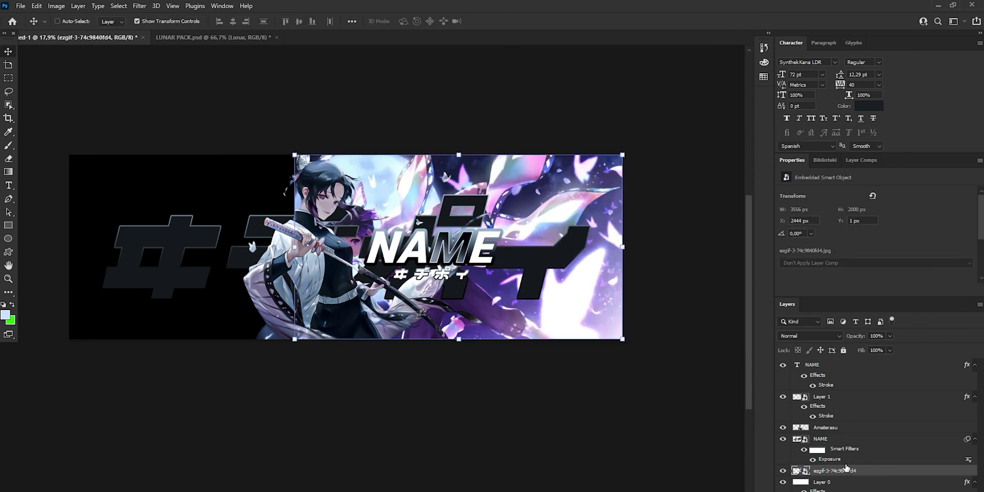
# Step: Flip the placed moonlit image horizontally and rasterize it
pyautogui.click(36, 5)
pyautogui.moveTo(77, 241)
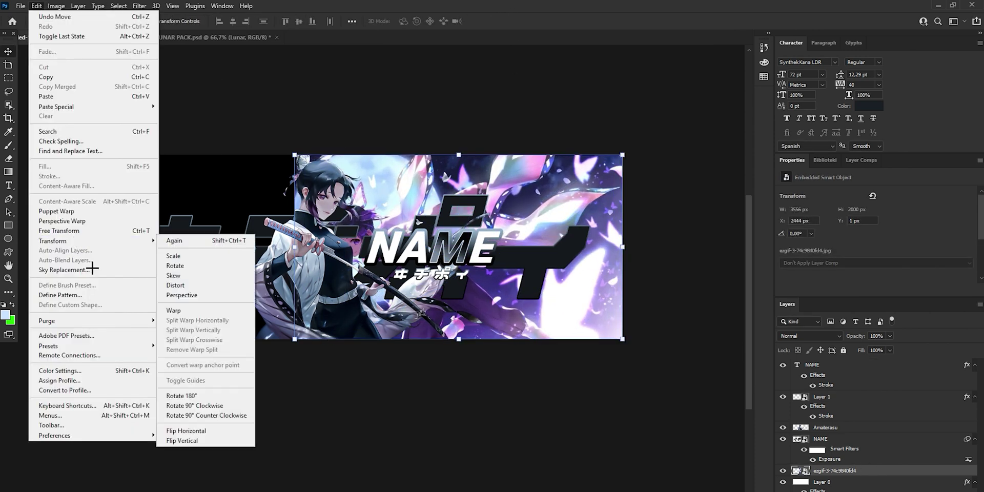
pyautogui.click(200, 433)
pyautogui.click(8, 158)
pyautogui.click(367, 208)
pyautogui.click(516, 210)
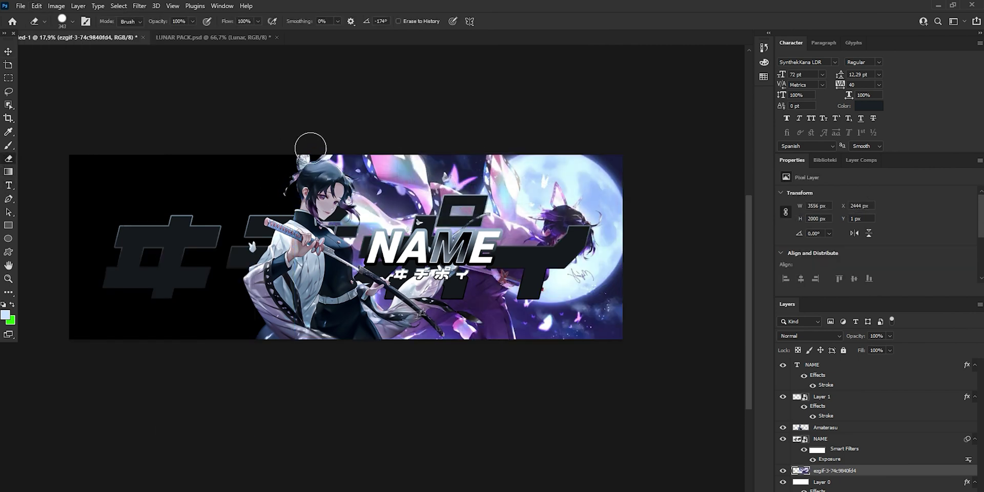
# Step: Add a Gradient Map adjustment above the moonlit image and clip it to that image
pyautogui.click(926, 491)
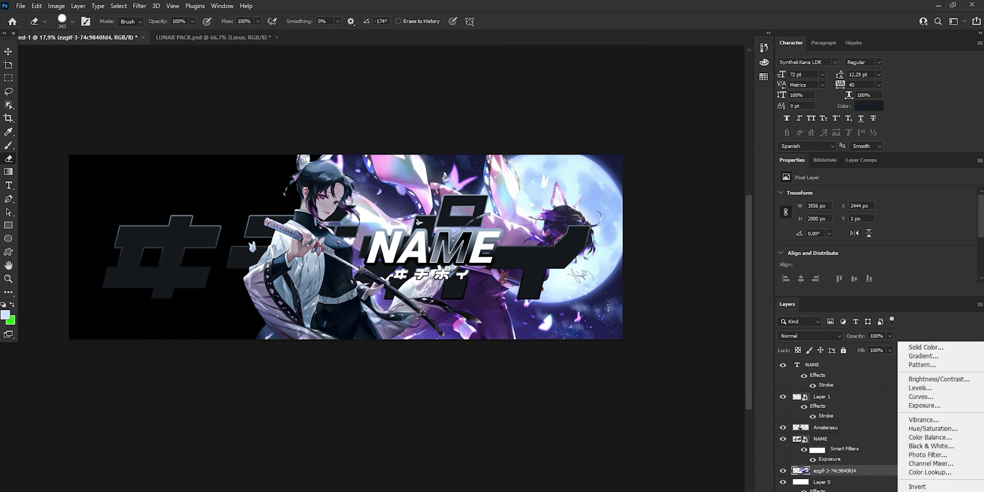
pyautogui.click(923, 491)
pyautogui.rightClick(876, 473)
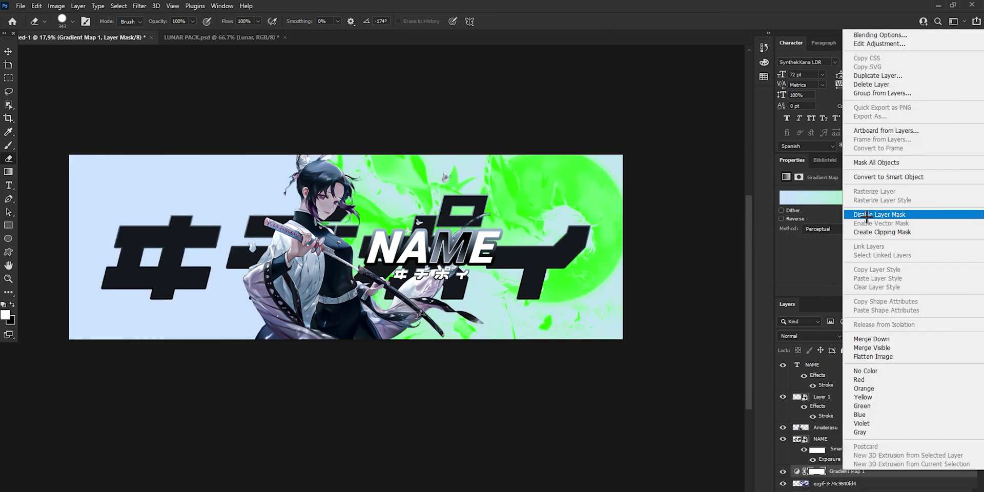
pyautogui.click(874, 228)
# Step: Set the gradient map's stops to black, 000000, at the start and pale cyan, d3f6ff, at the end
pyautogui.click(848, 198)
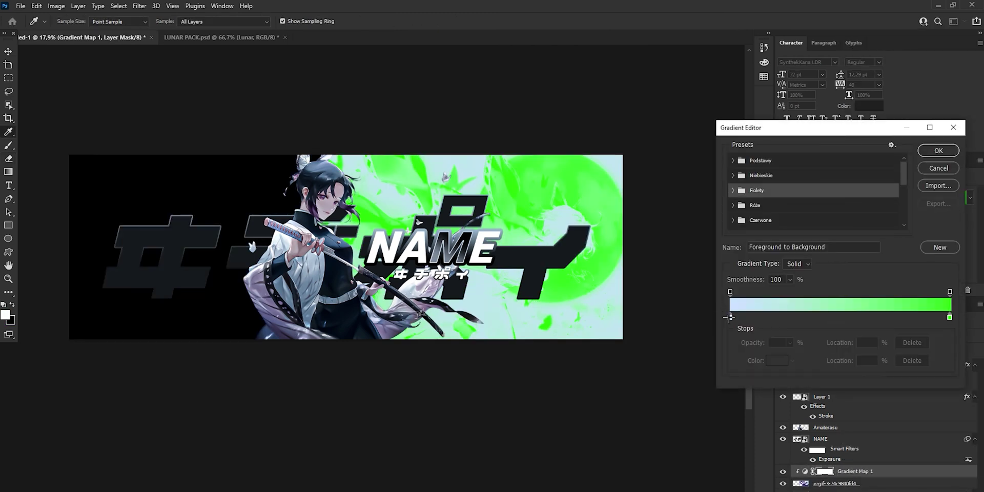
pyautogui.doubleClick(730, 318)
pyautogui.moveTo(637, 400); pyautogui.dragTo(685, 426)
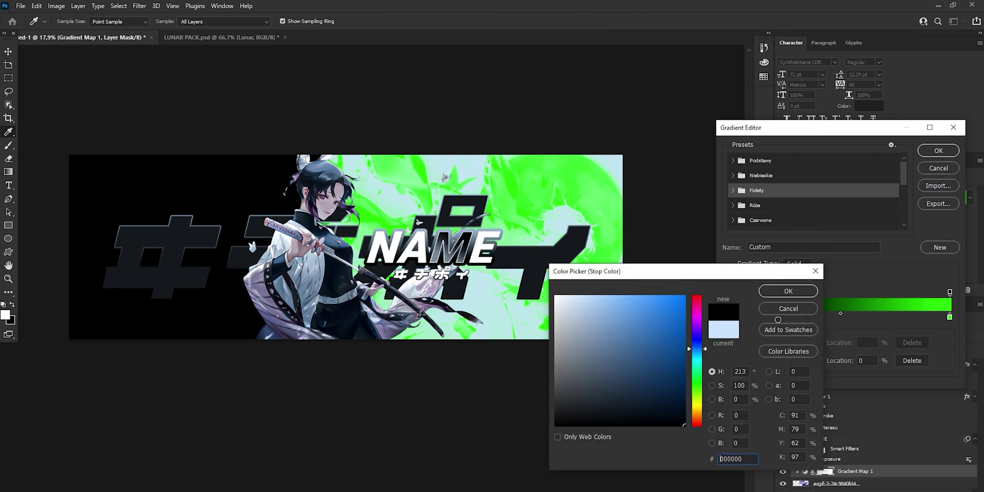
pyautogui.click(788, 290)
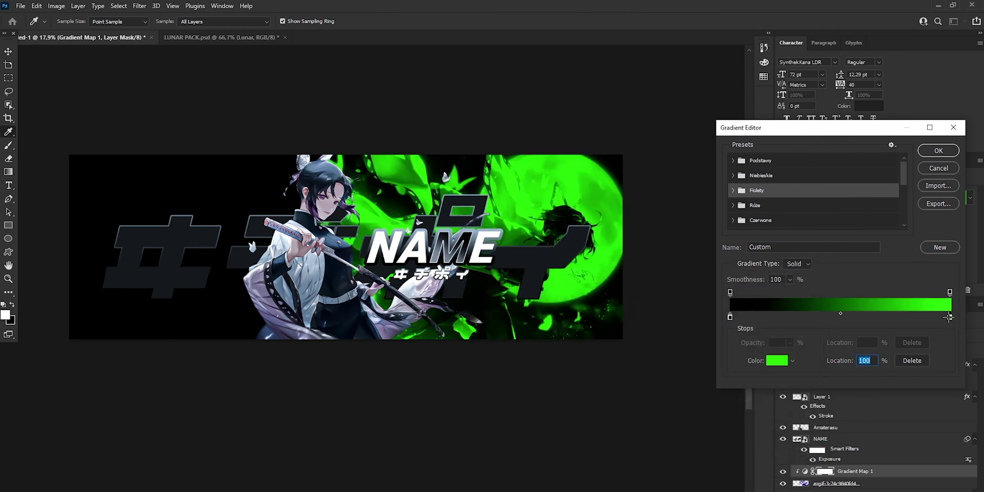
pyautogui.doubleClick(950, 317)
pyautogui.moveTo(693, 359); pyautogui.dragTo(693, 357)
pyautogui.moveTo(605, 319); pyautogui.dragTo(578, 294)
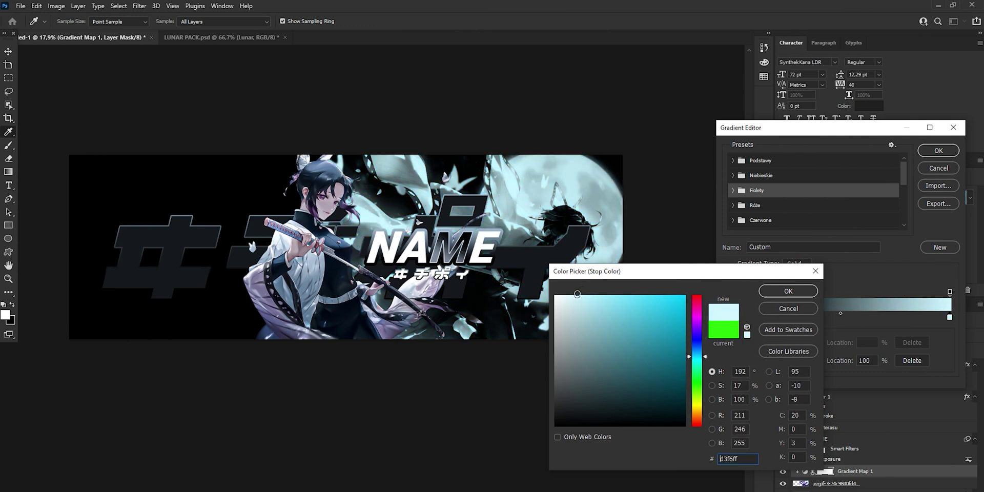
pyautogui.click(773, 292)
pyautogui.click(939, 150)
# Step: Convert the moonlit image with its gradient map to one smart object and duplicate it
pyautogui.press('e')
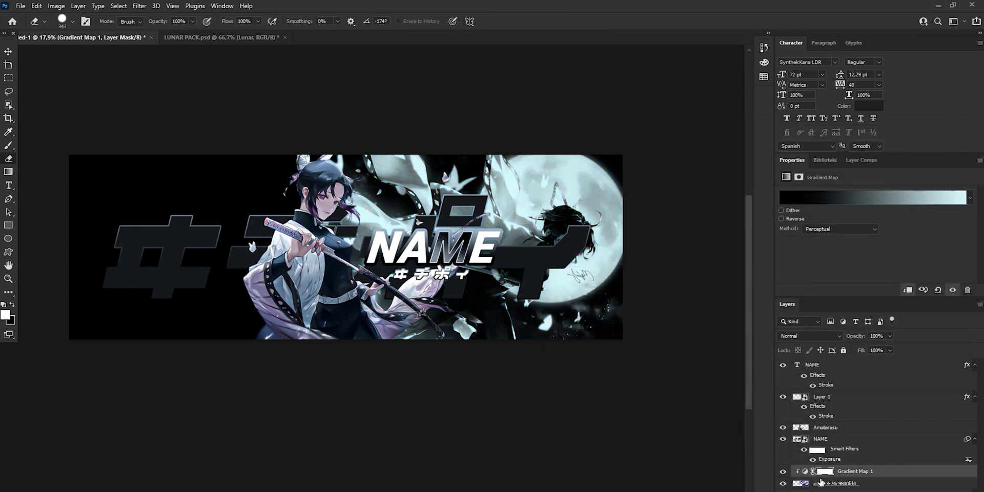
pyautogui.rightClick(851, 485)
pyautogui.click(851, 188)
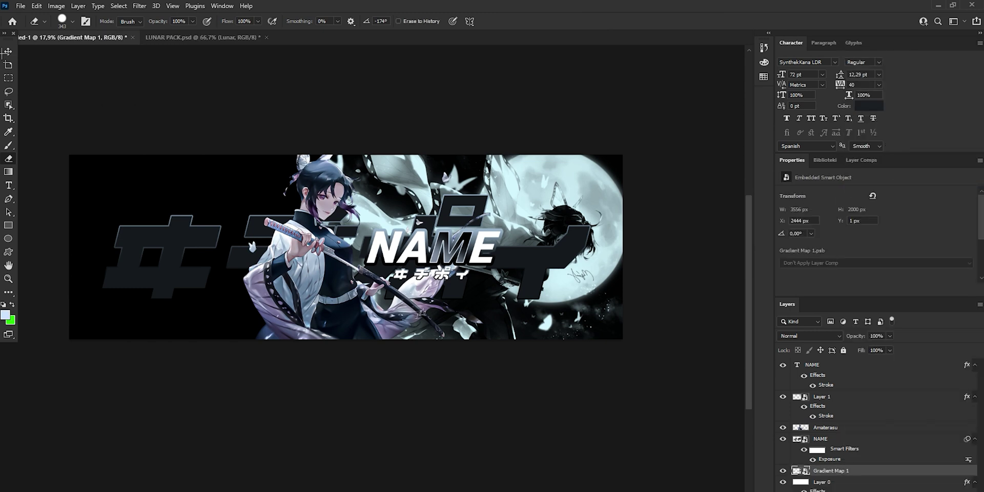
pyautogui.click(8, 51)
pyautogui.keyDown('alt'); pyautogui.click(520, 263); pyautogui.keyUp('alt')
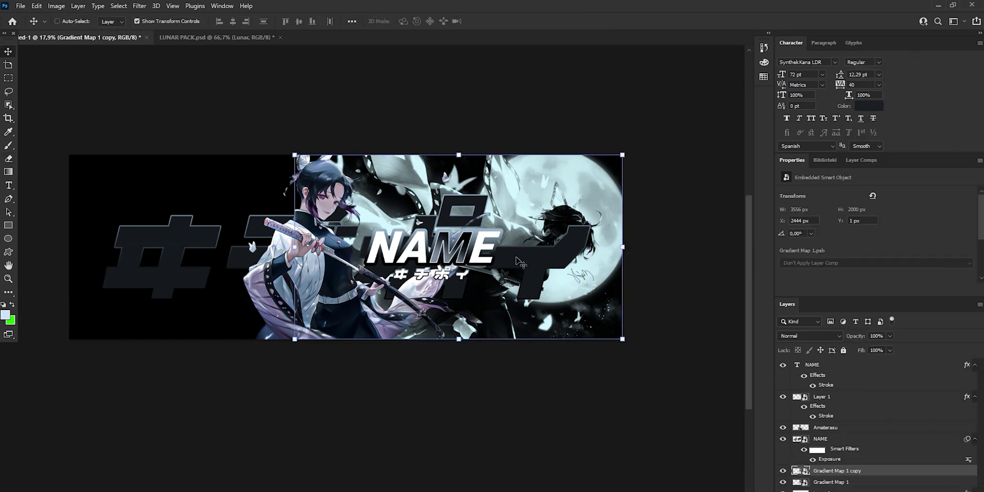
# Step: Move the copied moonlit image over the banner's left half and flip it horizontally
pyautogui.moveTo(534, 277); pyautogui.dragTo(300, 274)
pyautogui.click(36, 6)
pyautogui.moveTo(66, 239)
pyautogui.click(204, 431)
pyautogui.moveTo(306, 268); pyautogui.dragTo(236, 261)
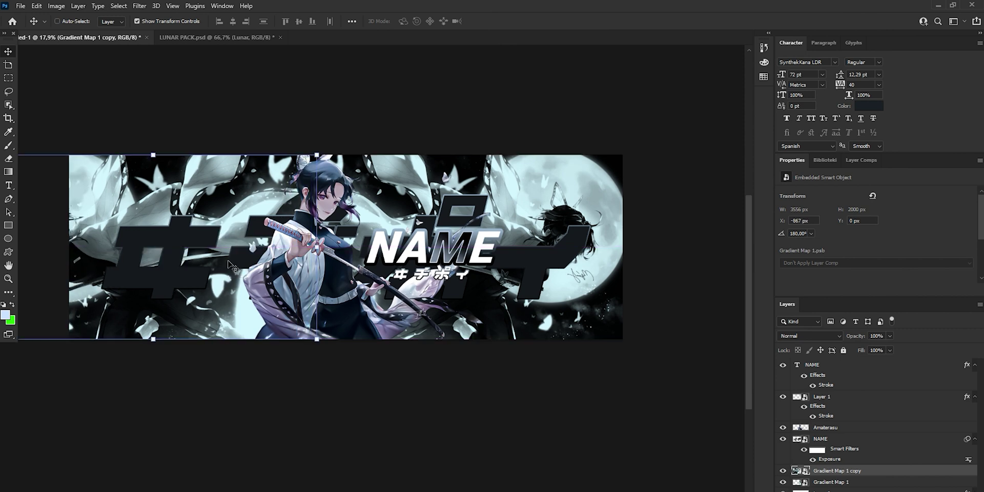
# Step: Rasterize the copied moonlit image so that it can be edited with the Eraser
pyautogui.click(8, 158)
pyautogui.click(451, 179)
pyautogui.click(479, 209)
pyautogui.rightClick(375, 195)
pyautogui.press('Escape')
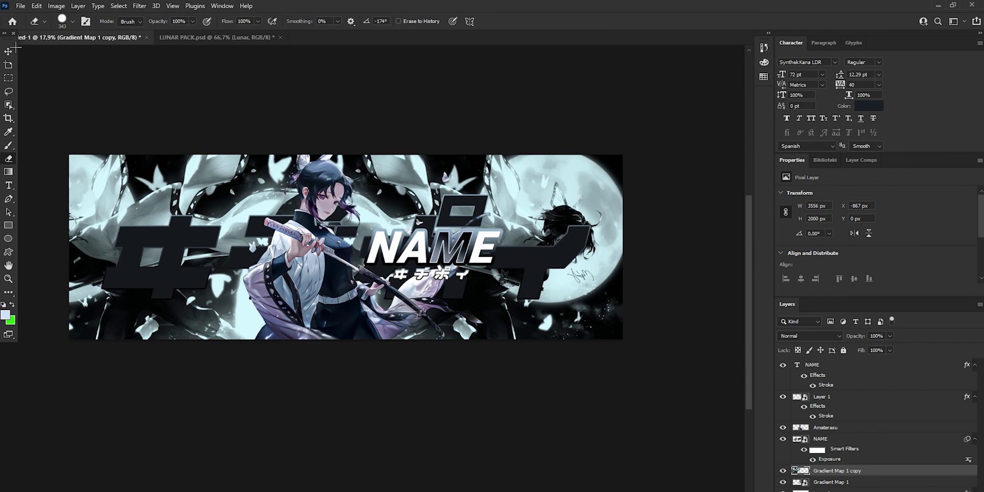
# Step: Convert the moonlit image and its mirrored copy to one smart object and set its opacity to 25%
pyautogui.click(8, 51)
pyautogui.keyDown('shift'); pyautogui.click(845, 483); pyautogui.keyUp('shift')
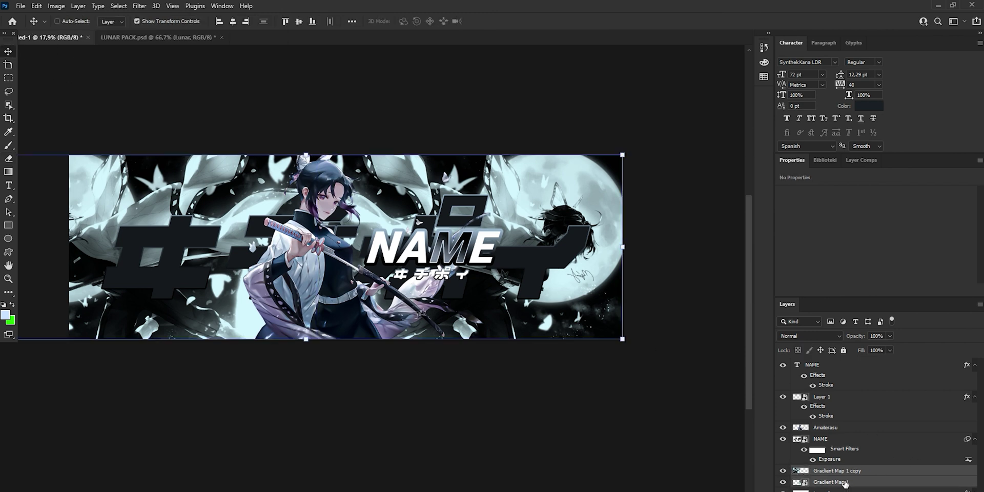
pyautogui.rightClick(851, 483)
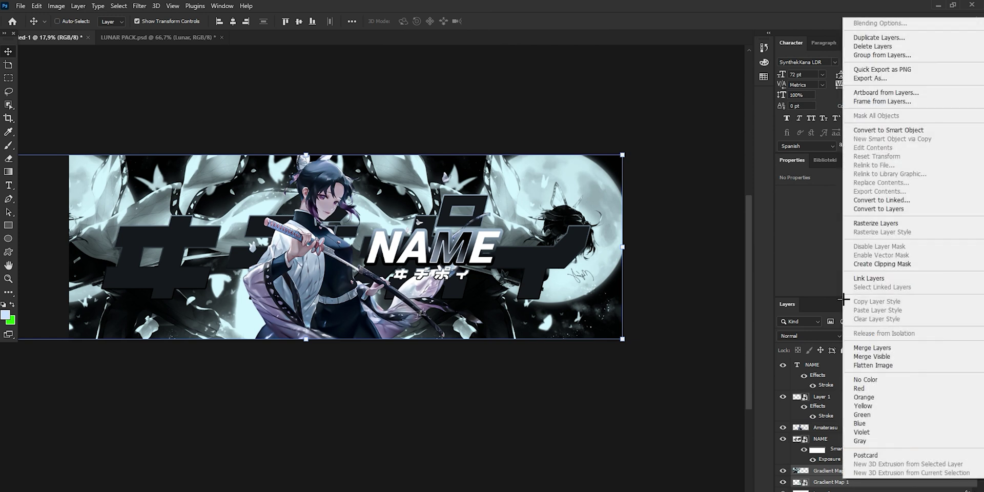
pyautogui.click(873, 132)
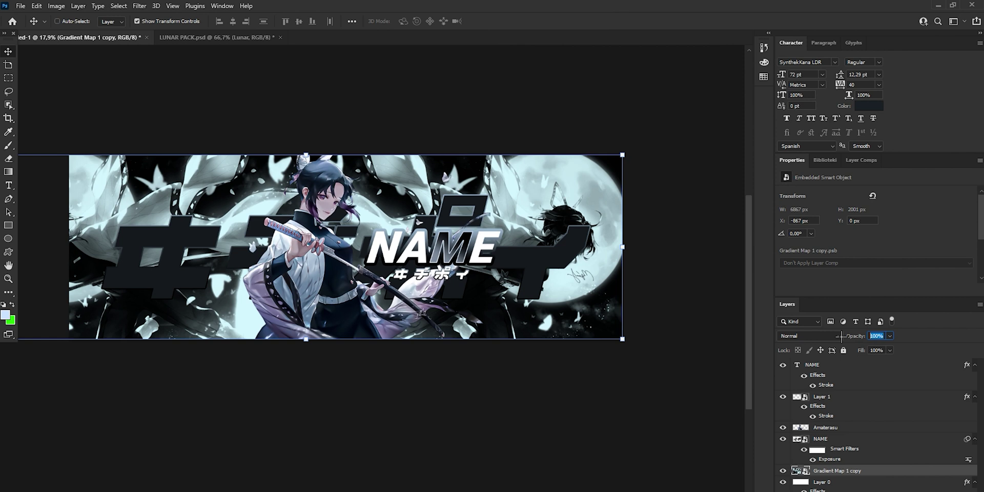
pyautogui.write('25')
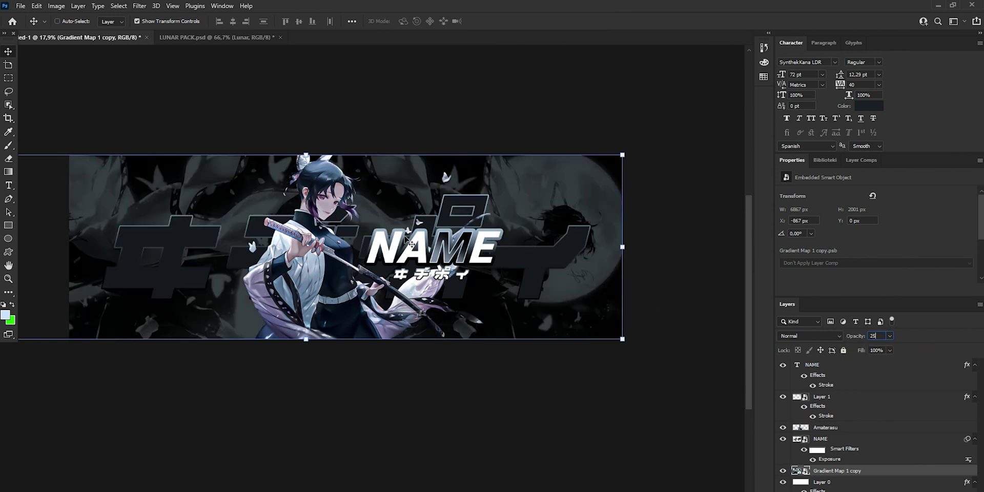
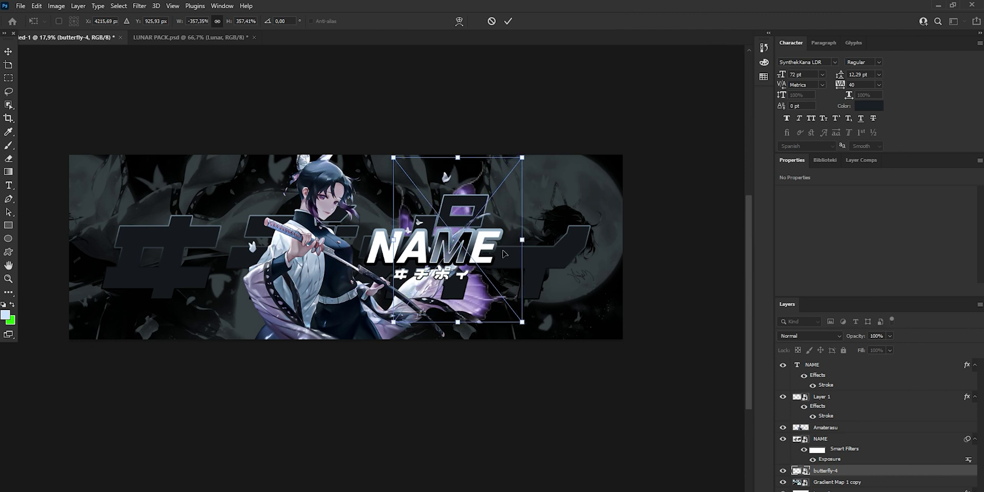
# Step: Confirm placing the enlarged butterfly-4 image behind the NAME lettering and clip a gradient map adjustment to it
pyautogui.click(508, 21)
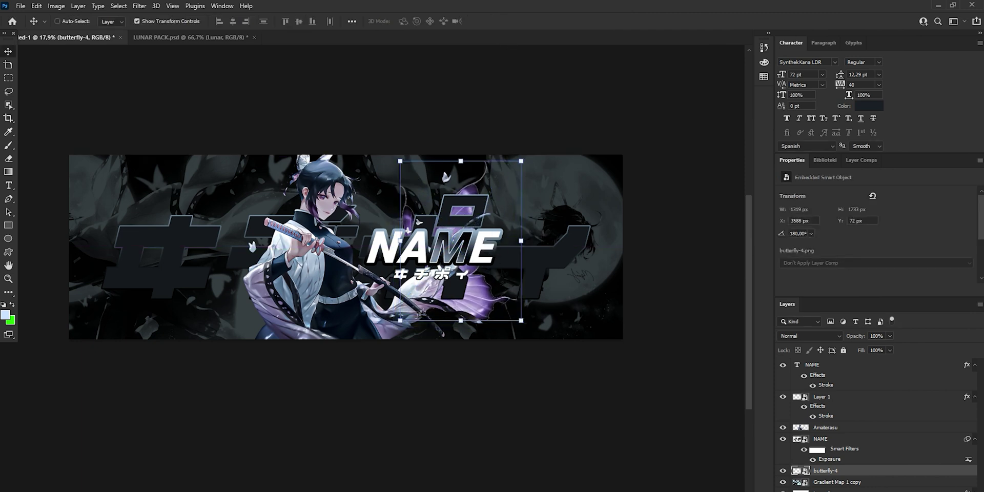
pyautogui.click(897, 491)
pyautogui.click(912, 490)
pyautogui.rightClick(887, 475)
pyautogui.click(868, 234)
# Step: Set the butterfly's gradient map to run from black at 0% to pale blue at 100%
pyautogui.click(820, 198)
pyautogui.moveTo(730, 317); pyautogui.dragTo(823, 317)
pyautogui.moveTo(946, 317); pyautogui.dragTo(714, 317)
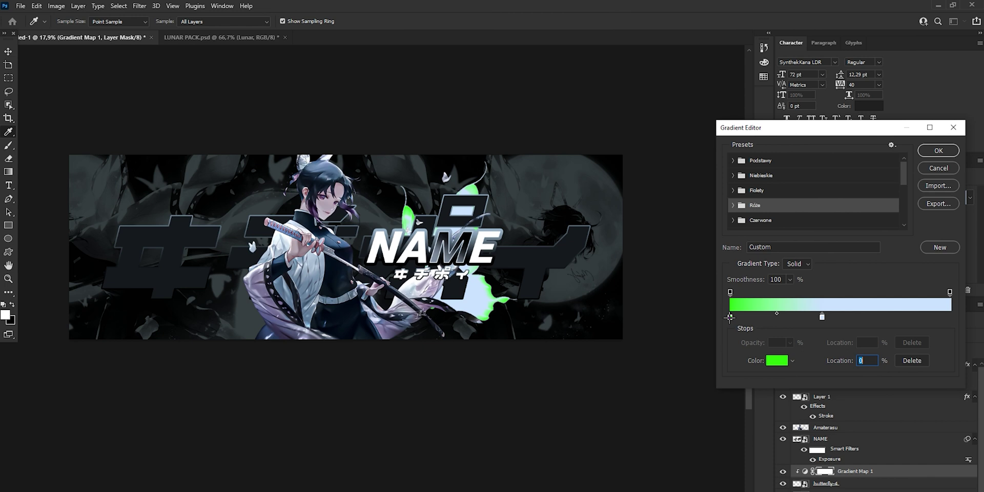
pyautogui.doubleClick(729, 317)
pyautogui.click(666, 425)
pyautogui.click(787, 291)
pyautogui.moveTo(823, 318); pyautogui.dragTo(941, 316)
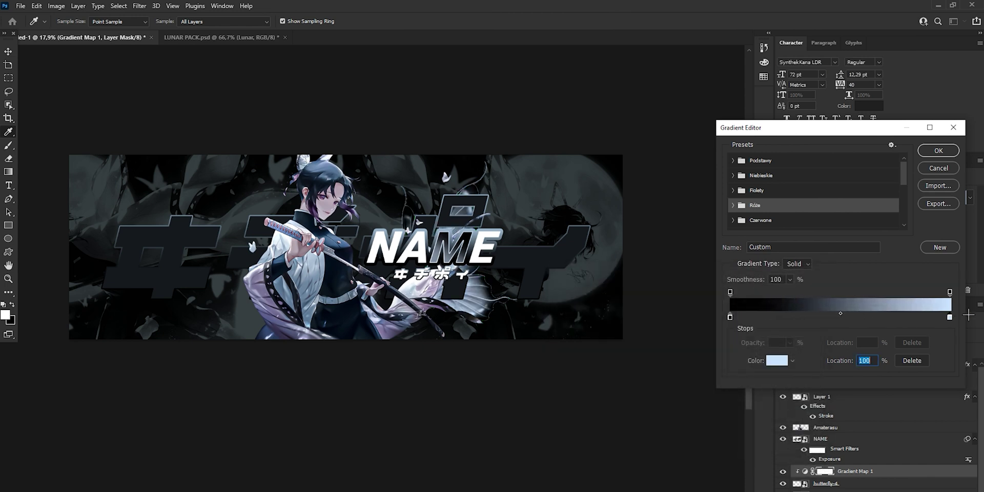
pyautogui.moveTo(730, 316)
pyautogui.mouseDown()
pyautogui.moveTo(773, 316)
pyautogui.moveTo(721, 318)
pyautogui.mouseUp()
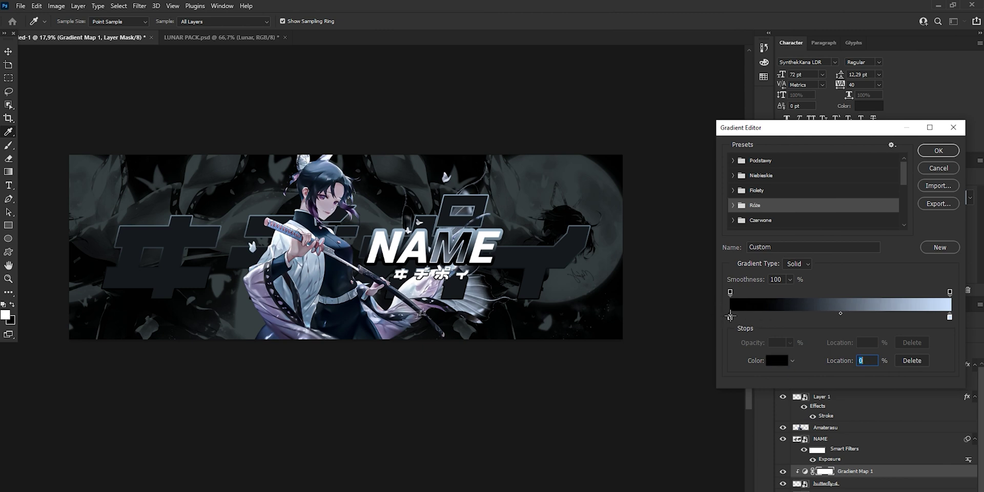
pyautogui.click(937, 151)
# Step: Convert the butterfly with its gradient map to one smart object
pyautogui.keyDown('shift'); pyautogui.click(860, 482); pyautogui.keyUp('shift')
pyautogui.rightClick(844, 482)
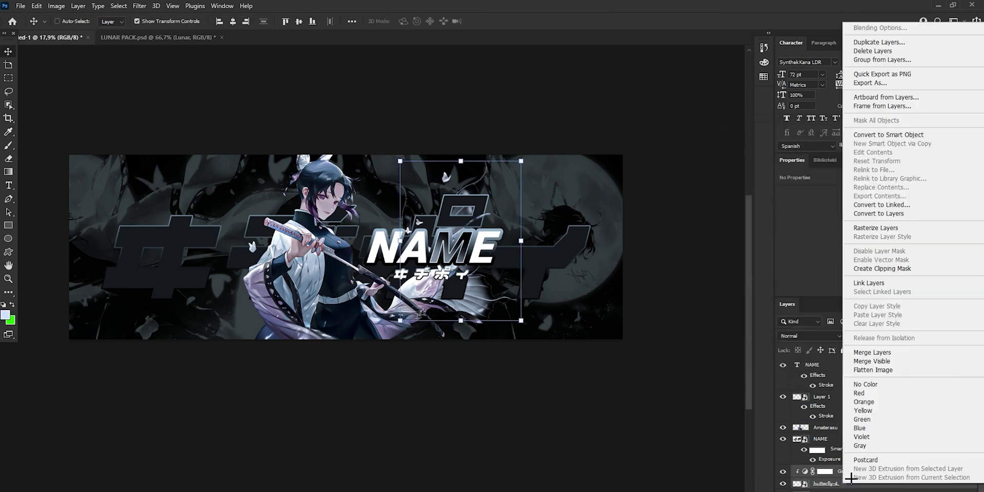
pyautogui.click(882, 135)
# Step: Duplicate the butterfly, shrink the copy to about 35.5%, rotate it about -45° and place it behind the character's head
pyautogui.moveTo(459, 152); pyautogui.dragTo(463, 135)
pyautogui.click(509, 21)
pyautogui.moveTo(402, 156)
pyautogui.mouseDown()
pyautogui.moveTo(399, 177)
pyautogui.moveTo(410, 173)
pyautogui.mouseUp()
pyautogui.click(508, 21)
pyautogui.moveTo(483, 135); pyautogui.dragTo(378, 126)
pyautogui.moveTo(312, 193); pyautogui.dragTo(328, 178)
pyautogui.moveTo(313, 182); pyautogui.dragTo(327, 214)
pyautogui.moveTo(331, 173)
pyautogui.mouseDown()
pyautogui.moveTo(324, 160)
pyautogui.moveTo(321, 177)
pyautogui.mouseUp()
pyautogui.click(508, 21)
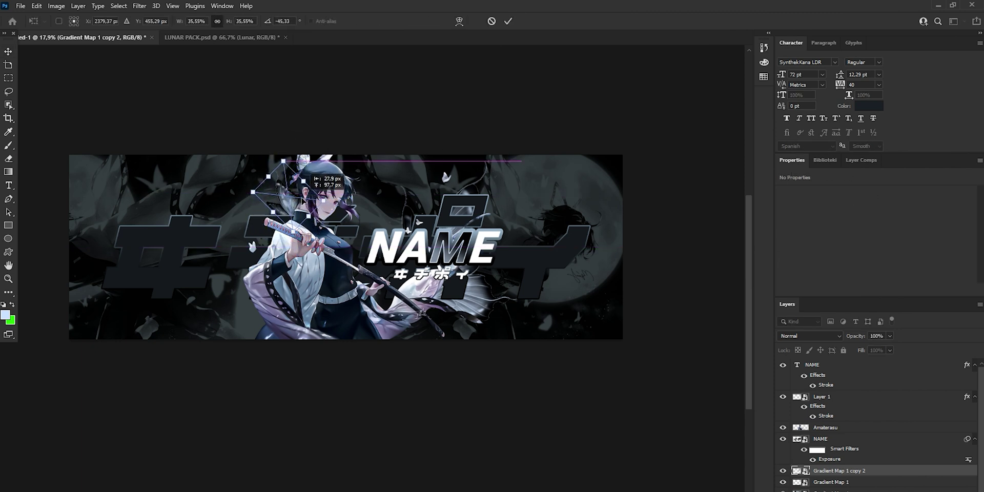
pyautogui.click(509, 21)
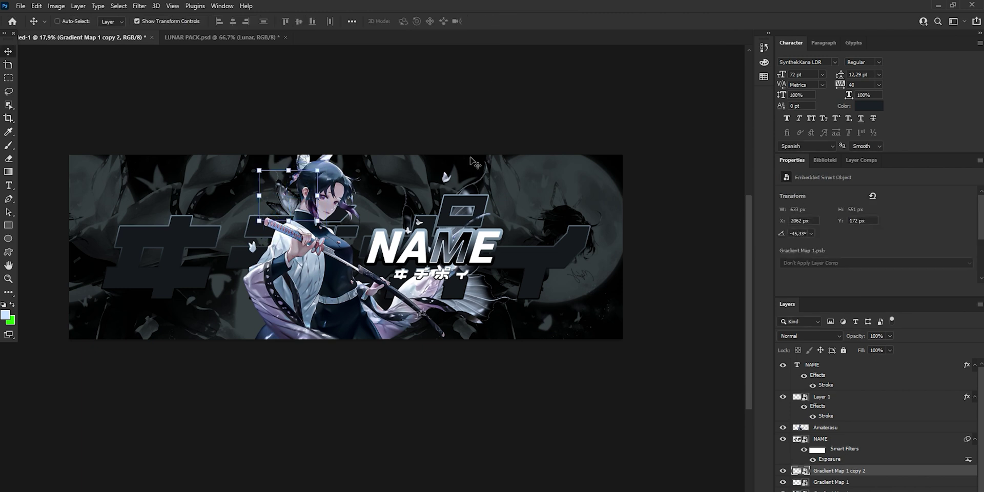
# Step: Duplicate the small butterfly, rotate the copy to about -17°, place it near the NAME lettering's end and bring its layer to the front
pyautogui.hotkey('ctrl', 'j')
pyautogui.moveTo(387, 192); pyautogui.dragTo(536, 228)
pyautogui.moveTo(536, 227); pyautogui.dragTo(524, 192)
pyautogui.moveTo(450, 166); pyautogui.dragTo(427, 187)
pyautogui.click(508, 21)
pyautogui.hotkey('ctrl', ']')
pyautogui.moveTo(642, 288); pyautogui.dragTo(677, 306)
pyautogui.moveTo(828, 436); pyautogui.dragTo(828, 362)
pyautogui.moveTo(618, 293); pyautogui.dragTo(609, 278)
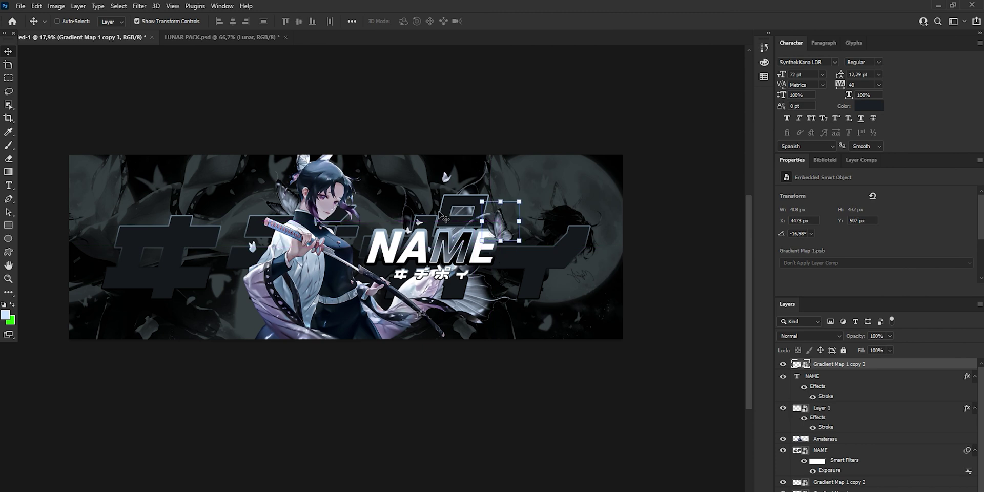
# Step: Flip the front butterfly horizontally and move it just above the end of the NAME lettering
pyautogui.click(36, 5)
pyautogui.moveTo(77, 239)
pyautogui.click(221, 426)
pyautogui.moveTo(538, 295); pyautogui.dragTo(547, 272)
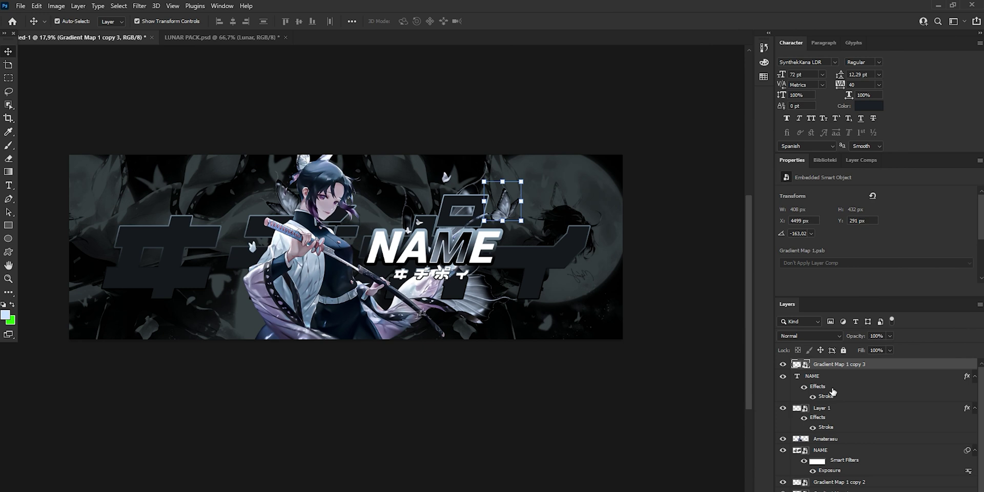
# Step: Duplicate the front butterfly, enlarge and flip it horizontally, and place it before the character at the banner's lower edge
pyautogui.hotkey('ctrl', 'j')
pyautogui.moveTo(524, 202); pyautogui.dragTo(361, 301)
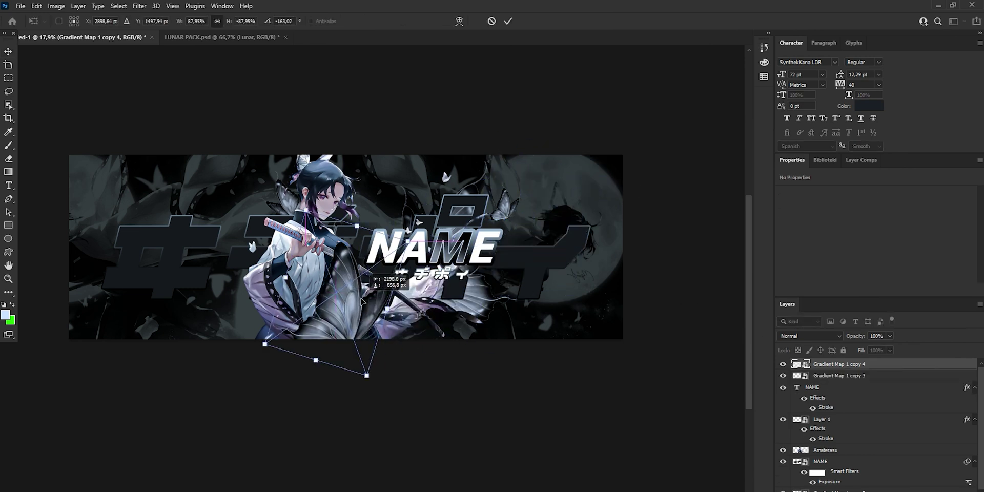
pyautogui.click(509, 21)
pyautogui.click(36, 6)
pyautogui.moveTo(64, 242)
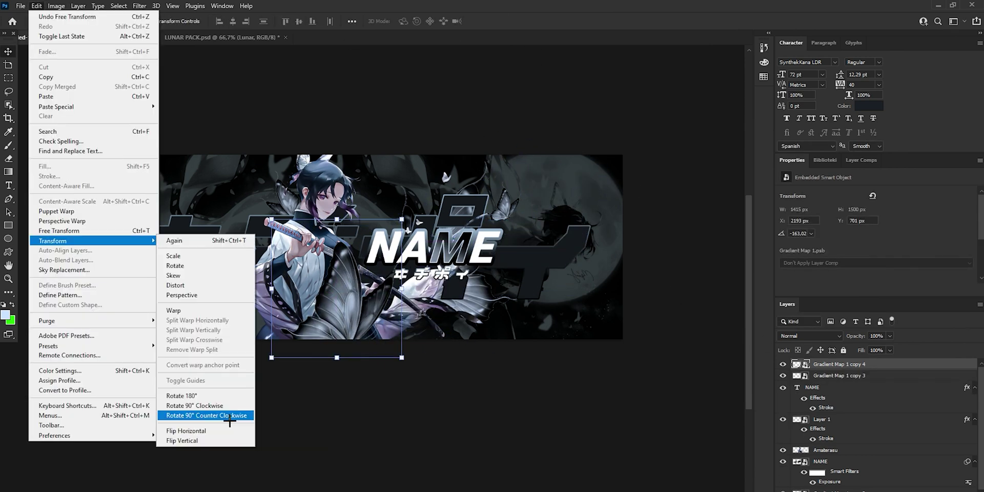
pyautogui.click(205, 430)
pyautogui.moveTo(304, 350); pyautogui.dragTo(307, 309)
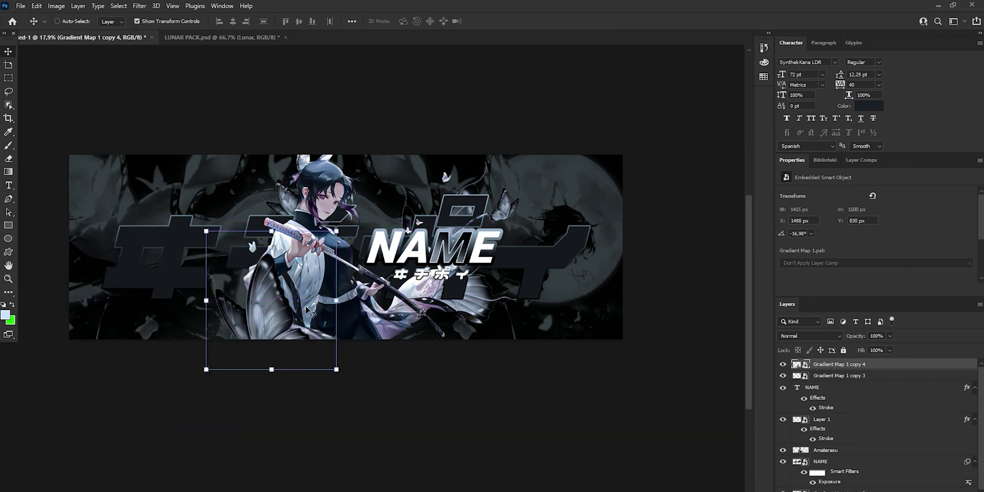
# Step: Apply a Gaussian Blur with a 10-pixel radius to the large foreground butterfly
pyautogui.click(140, 6)
pyautogui.moveTo(153, 137)
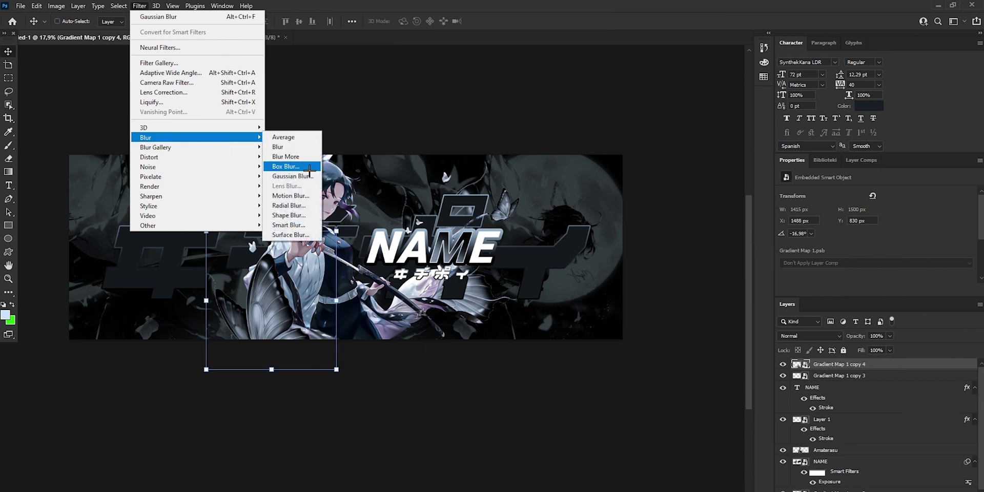
pyautogui.click(287, 177)
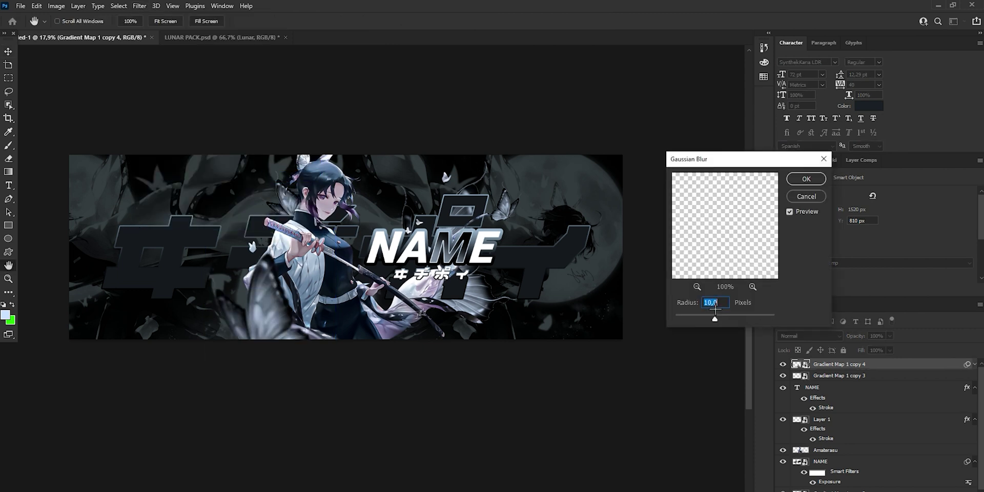
pyautogui.click(807, 182)
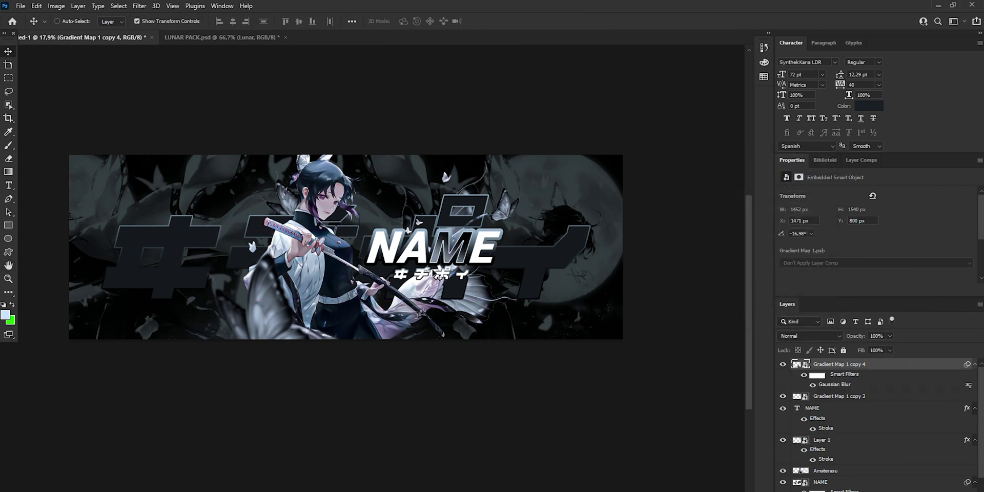
pyautogui.doubleClick(437, 276)
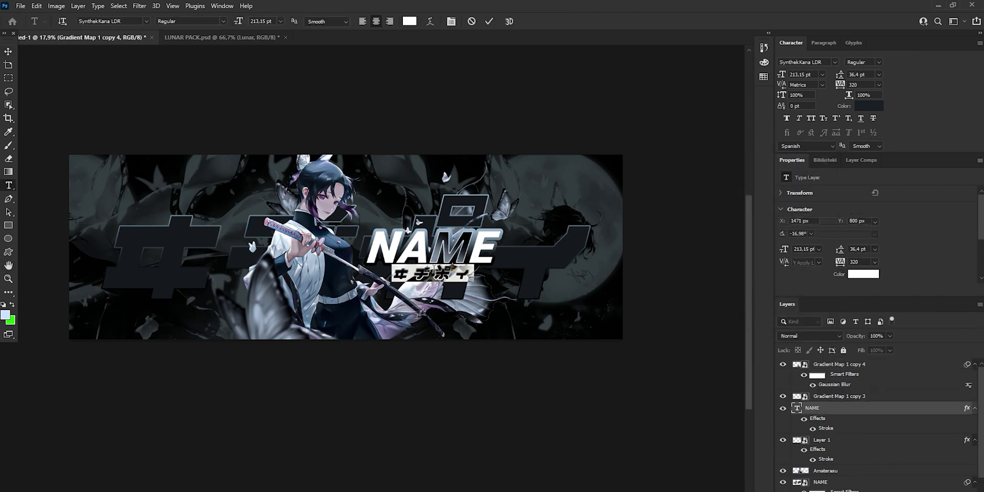
pyautogui.click(9, 51)
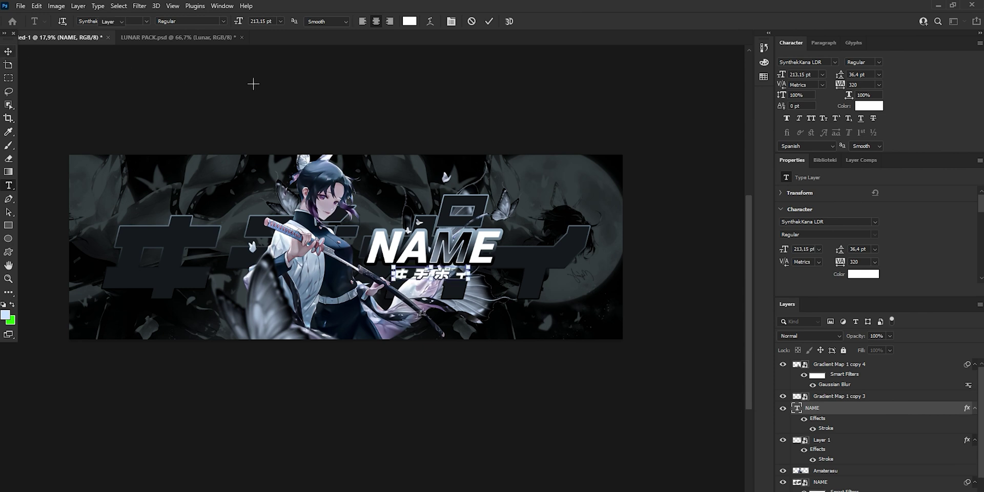
pyautogui.scroll(-2, 892, 428)
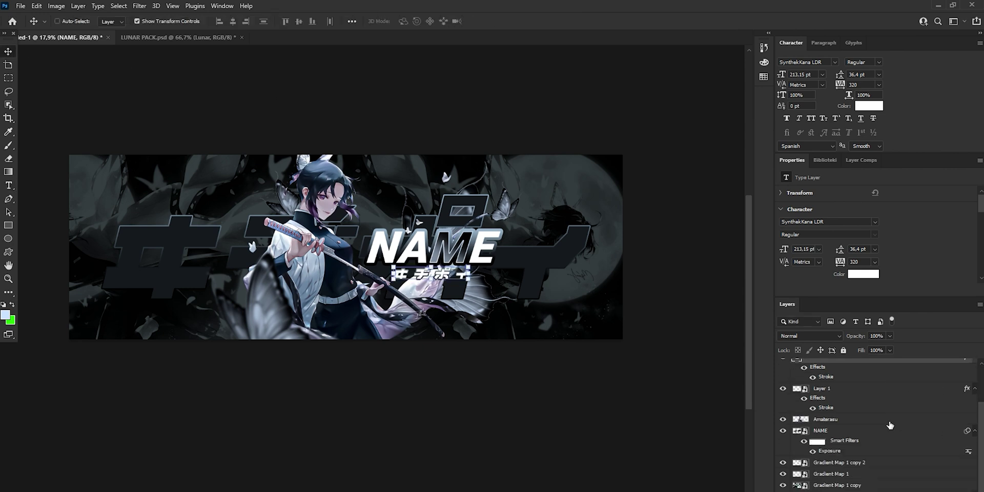
# Step: Copy the glowing particles layer from LUNAR PACK.psd and paste it into the banner above the Gradient Map 1 butterfly layer
pyautogui.click(191, 36)
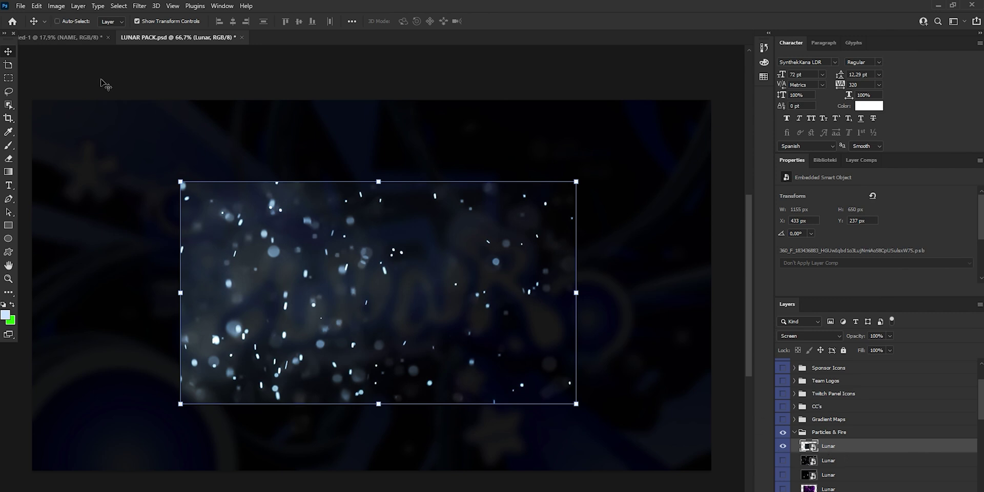
pyautogui.click(55, 36)
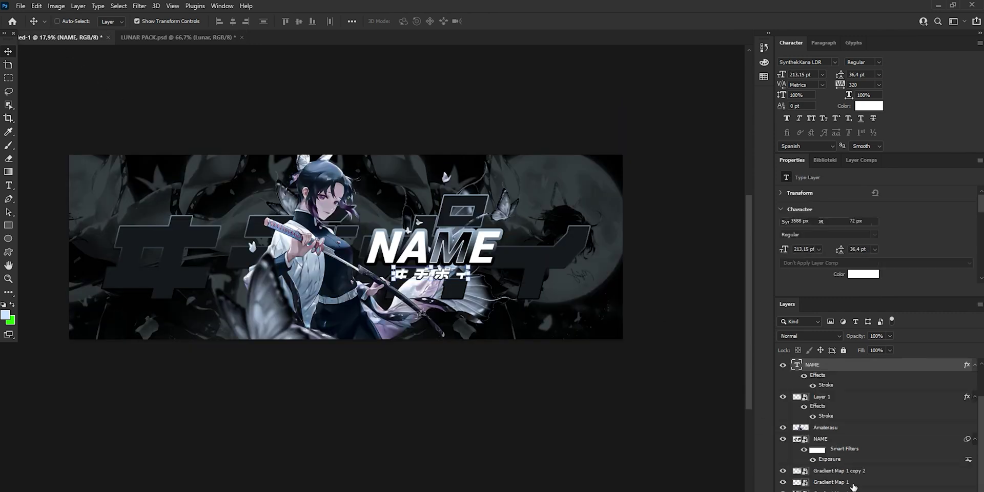
pyautogui.click(855, 484)
pyautogui.click(857, 475)
pyautogui.click(852, 485)
pyautogui.hotkey('ctrl', 'v')
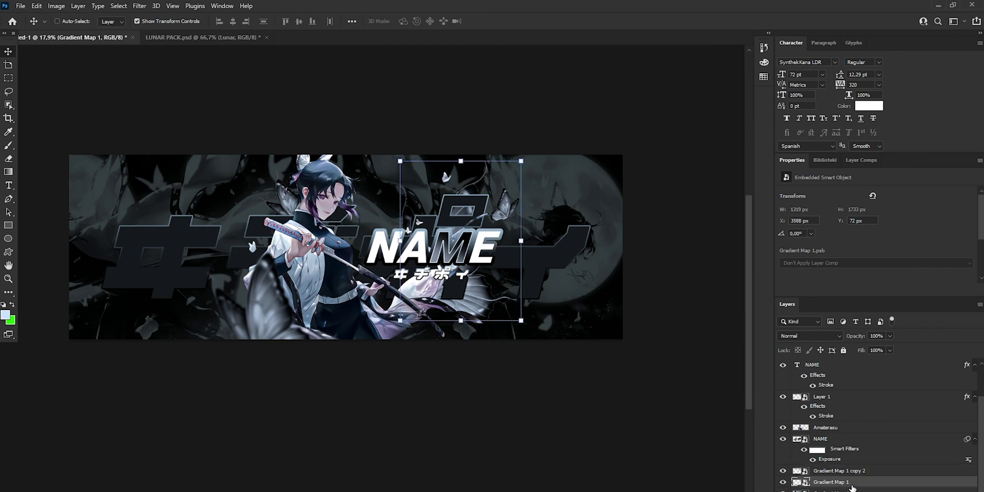
# Step: Enlarge the pasted Lunar particles to beyond the banner's full height and position them over its right part
pyautogui.moveTo(400, 247); pyautogui.dragTo(475, 247)
pyautogui.moveTo(453, 256); pyautogui.dragTo(492, 240)
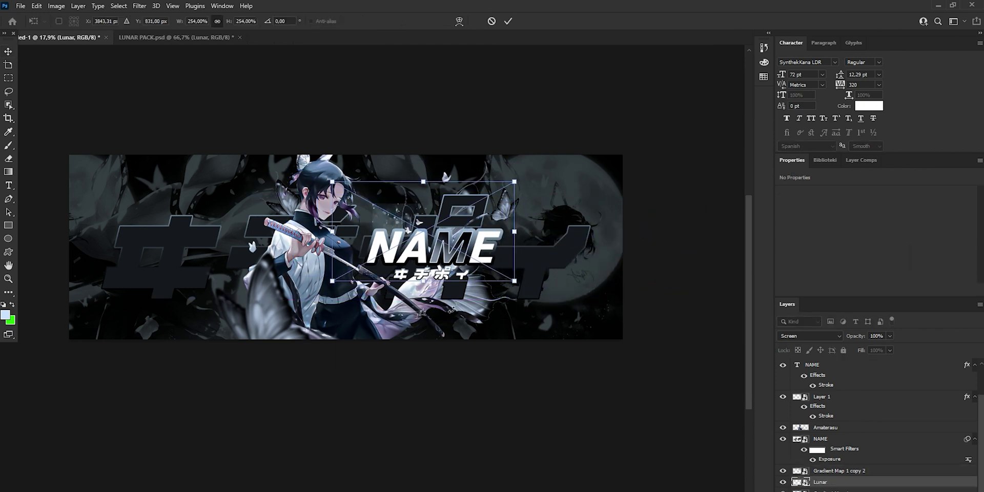
pyautogui.moveTo(425, 281); pyautogui.dragTo(424, 412)
pyautogui.moveTo(423, 183); pyautogui.dragTo(425, 84)
pyautogui.click(508, 21)
# Step: Place a rasterized copy of the particles over the banner's left half and clean it up with the Eraser
pyautogui.moveTo(456, 201)
pyautogui.mouseDown()
pyautogui.moveTo(475, 195)
pyautogui.moveTo(439, 197)
pyautogui.mouseUp()
pyautogui.press('e')
pyautogui.click(262, 228)
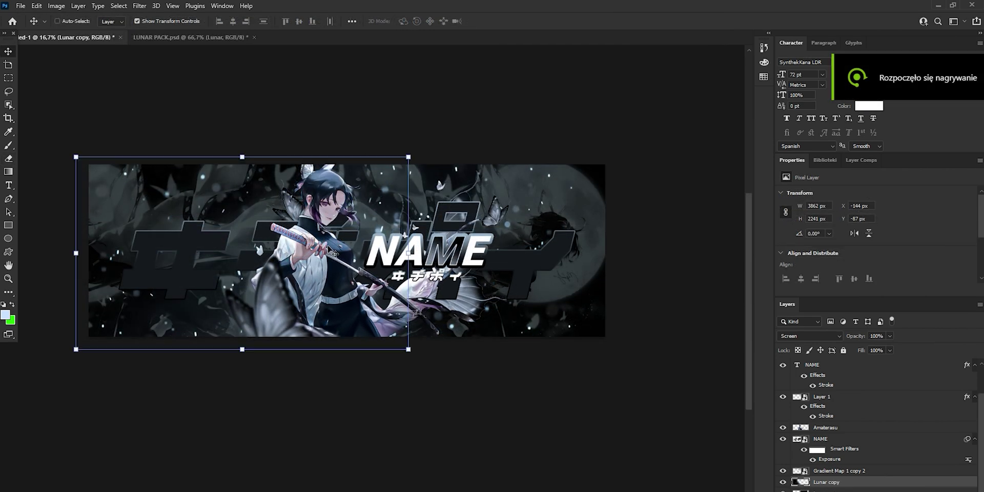
# Step: Place the 1820221_4d64d butterflies image from the Pobrane folder as the top layer, about 2154 × 2761 px, over the banner's right end
pyautogui.click(10, 278)
pyautogui.moveTo(400, 216); pyautogui.dragTo(368, 210)
pyautogui.click(11, 51)
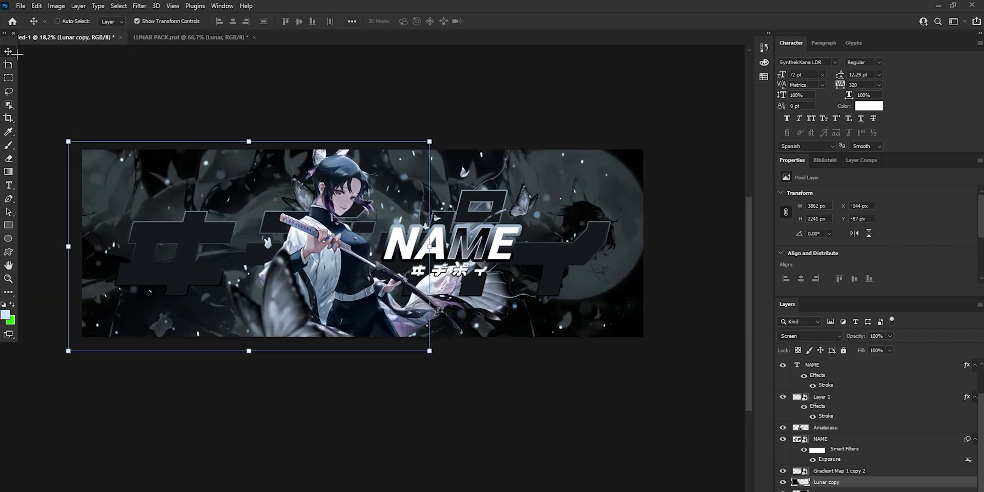
pyautogui.scroll(3, 901, 400)
pyautogui.click(878, 364)
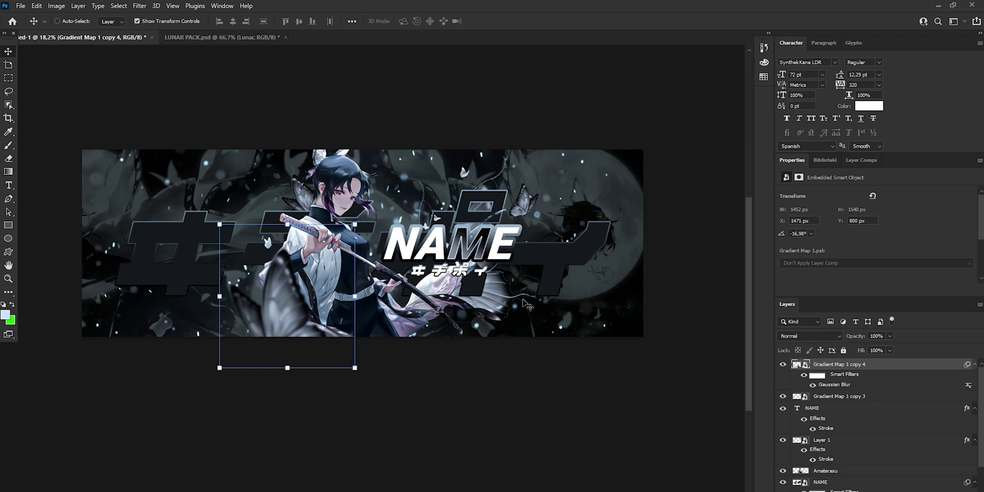
pyautogui.press('super+e')
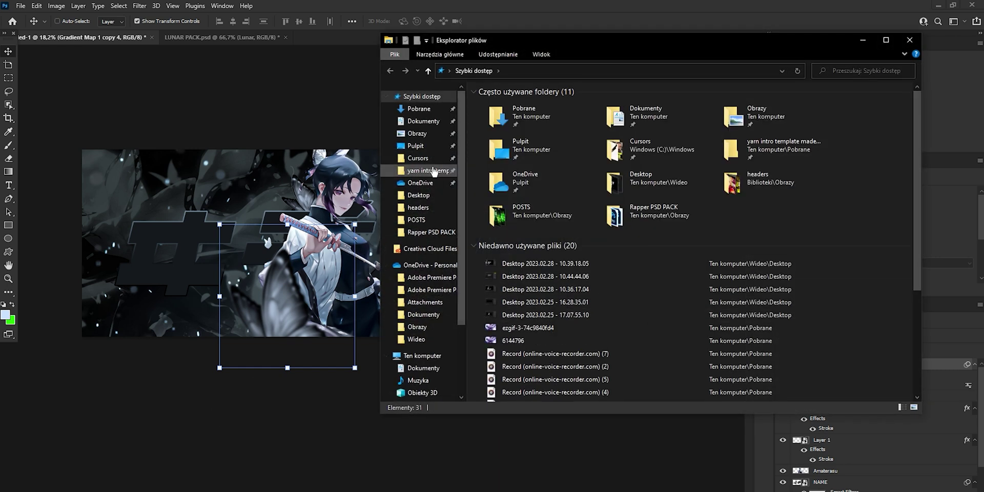
pyautogui.click(417, 120)
pyautogui.click(419, 109)
pyautogui.click(502, 128)
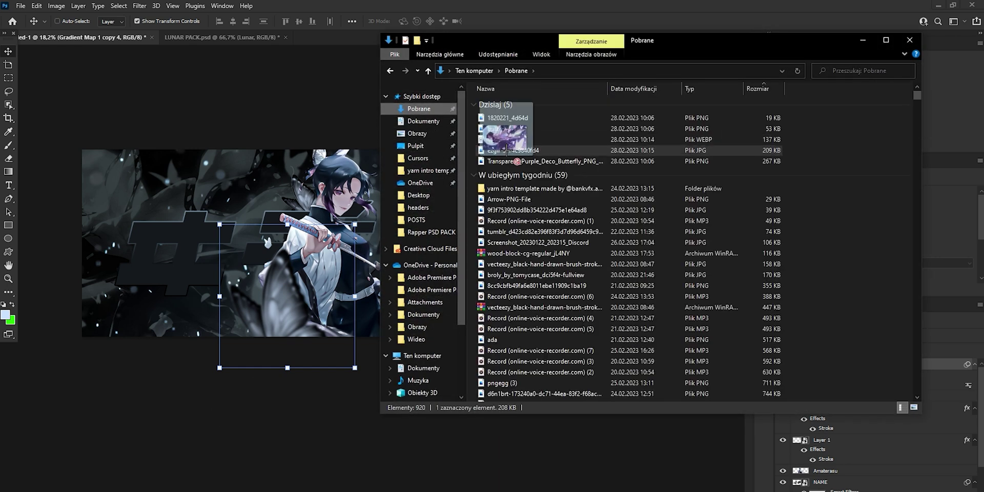
pyautogui.moveTo(498, 126); pyautogui.dragTo(549, 243)
pyautogui.moveTo(505, 257); pyautogui.dragTo(636, 251)
pyautogui.press('Return')
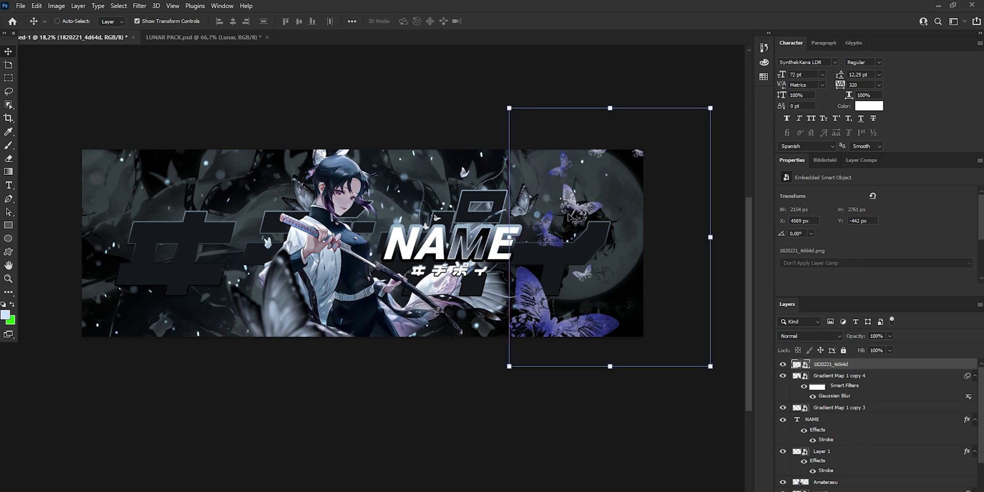
# Step: Move the 1820221_4d64d butterflies layer below the particle layers, just above Gradient Map 1
pyautogui.scroll(-5, 821, 371)
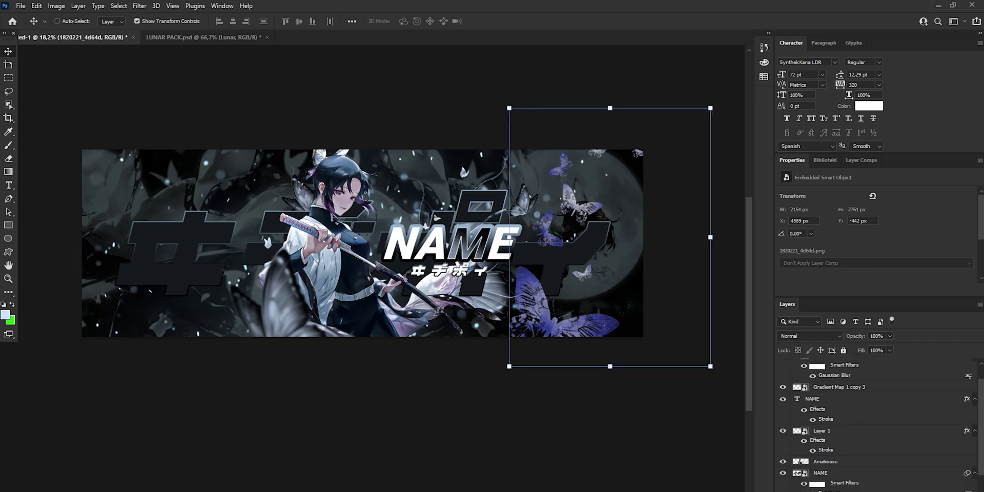
pyautogui.moveTo(846, 490); pyautogui.dragTo(845, 467)
pyautogui.moveTo(654, 247); pyautogui.dragTo(655, 247)
# Step: Add a gradient map adjustment above the 1820221_4d64d butterflies and clip it to that layer
pyautogui.click(897, 491)
pyautogui.click(917, 491)
pyautogui.rightClick(861, 466)
pyautogui.click(863, 225)
# Step: Set the Gradient Map 2 stops to black (000000) for the shadows and grey-blue 61747d for the highlights
pyautogui.click(852, 199)
pyautogui.doubleClick(733, 316)
pyautogui.moveTo(615, 381); pyautogui.dragTo(589, 430)
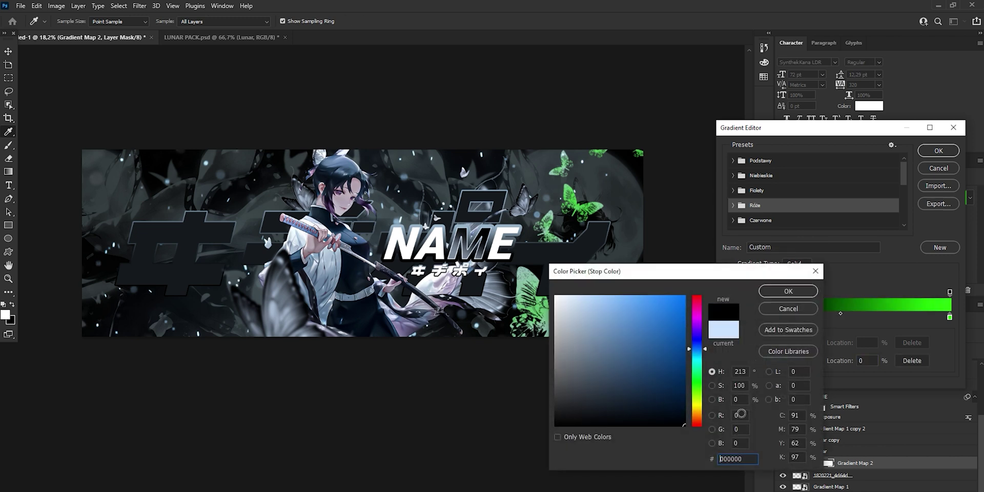
pyautogui.click(785, 288)
pyautogui.doubleClick(950, 317)
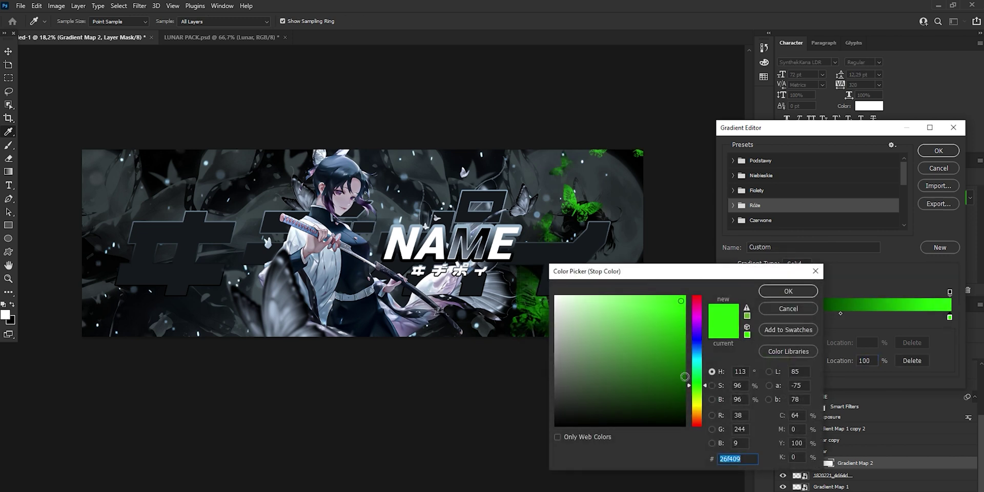
pyautogui.click(699, 354)
pyautogui.moveTo(586, 300)
pyautogui.mouseDown()
pyautogui.moveTo(580, 290)
pyautogui.moveTo(584, 362)
pyautogui.mouseUp()
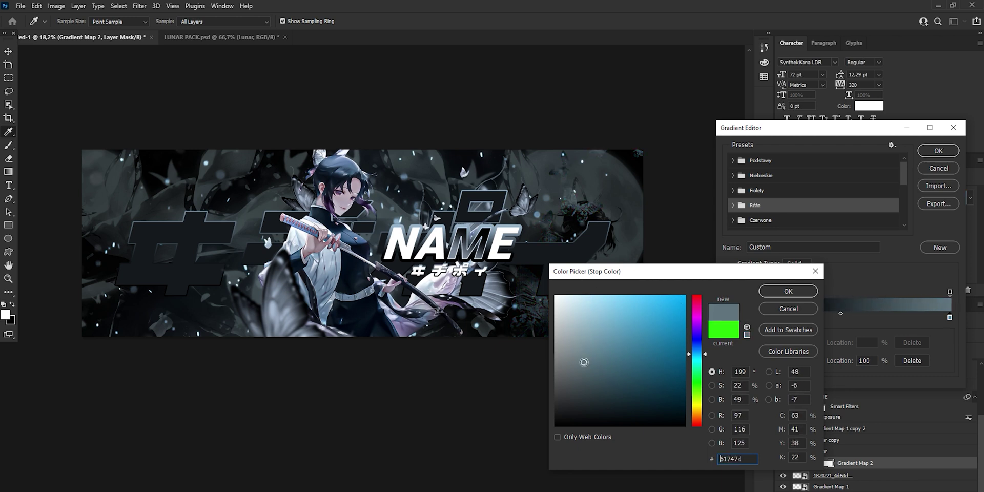
pyautogui.click(788, 290)
pyautogui.press('Return')
# Step: Convert Gradient Map 2 together with the 1820221_4d64d butterflies layer into one smart object
pyautogui.keyDown('shift'); pyautogui.click(855, 476); pyautogui.keyUp('shift')
pyautogui.rightClick(856, 476)
pyautogui.click(879, 128)
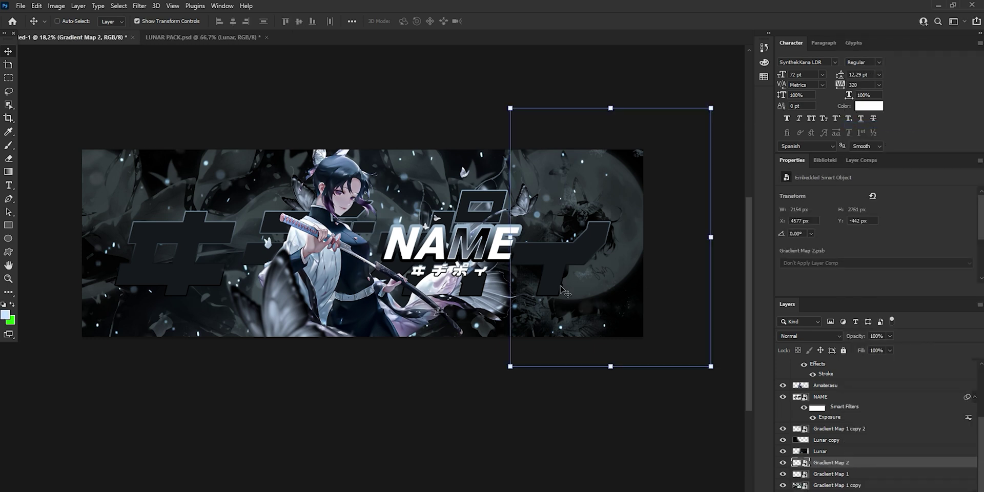
# Step: Scale the Gradient Map 2 butterflies down to about 1423 × 1825 px and position them over the banner's right end
pyautogui.click(7, 277)
pyautogui.moveTo(596, 170); pyautogui.dragTo(650, 171)
pyautogui.moveTo(545, 213); pyautogui.dragTo(483, 245)
pyautogui.hotkey('ctrl', 't')
pyautogui.moveTo(703, 255); pyautogui.dragTo(605, 271)
pyautogui.click(508, 21)
# Step: Place a copy of the Gradient Map 2 butterflies on the banner's left half and flip it horizontally
pyautogui.moveTo(553, 294); pyautogui.dragTo(267, 285)
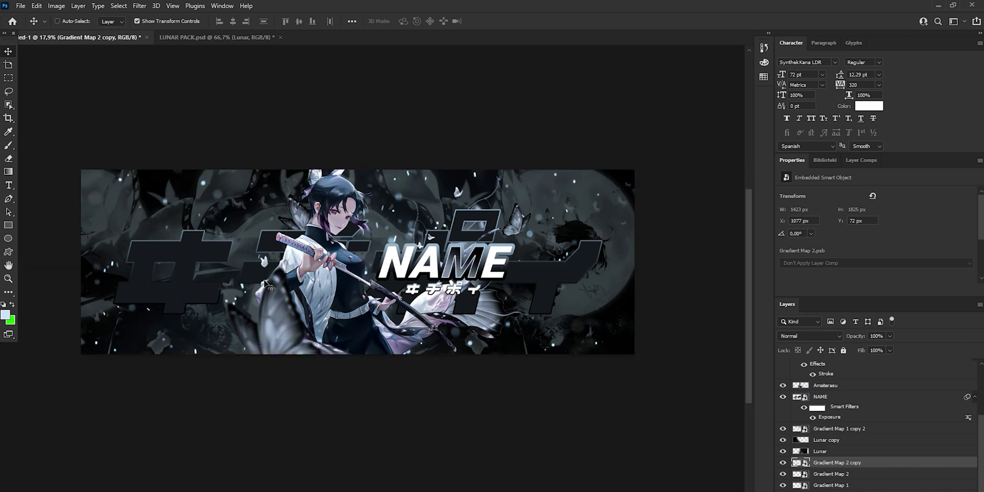
pyautogui.moveTo(266, 225)
pyautogui.mouseDown()
pyautogui.moveTo(293, 226)
pyautogui.moveTo(272, 221)
pyautogui.mouseUp()
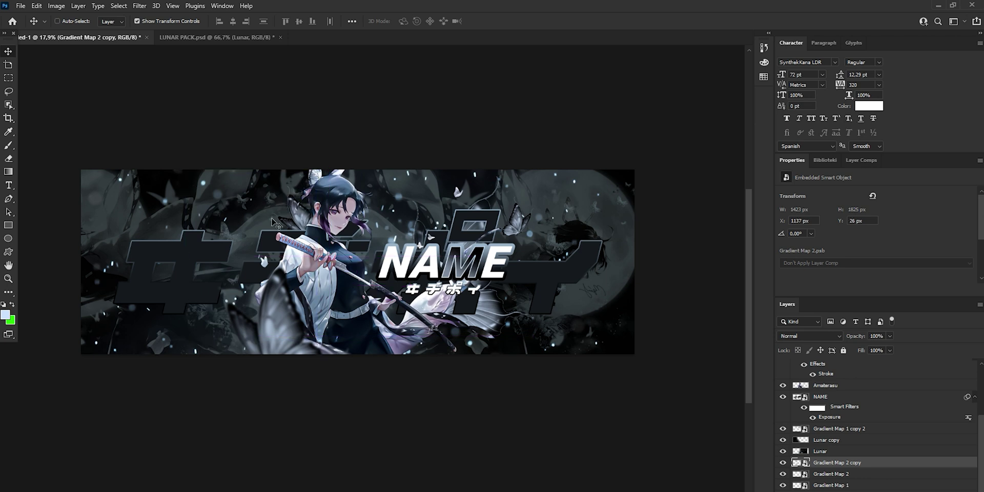
pyautogui.click(36, 6)
pyautogui.moveTo(67, 243)
pyautogui.click(205, 426)
pyautogui.moveTo(272, 290); pyautogui.dragTo(245, 299)
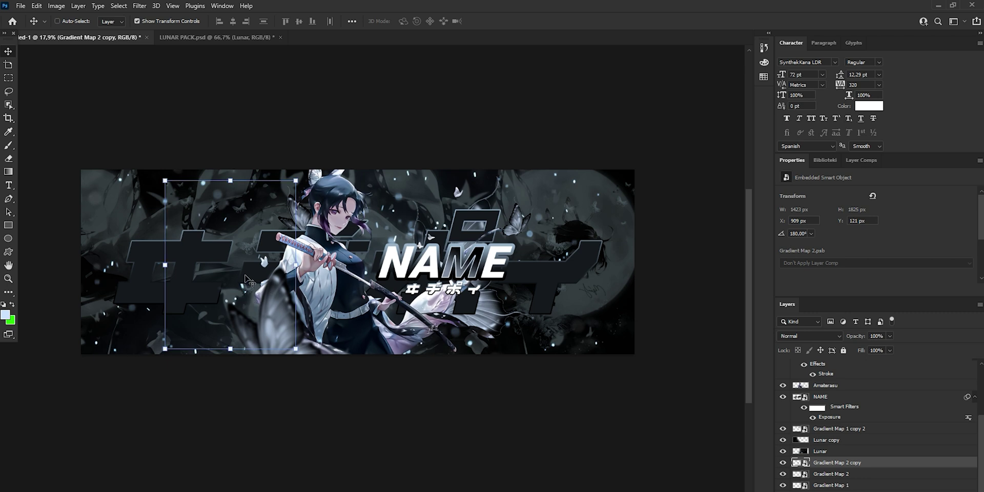
# Step: Place the butterfly-4 image as the top layer over the character's torso, about 267 × 302 px and rotated about 11°
pyautogui.click(8, 279)
pyautogui.moveTo(351, 268)
pyautogui.mouseDown()
pyautogui.moveTo(323, 269)
pyautogui.moveTo(356, 272)
pyautogui.mouseUp()
pyautogui.click(8, 51)
pyautogui.scroll(3, 836, 426)
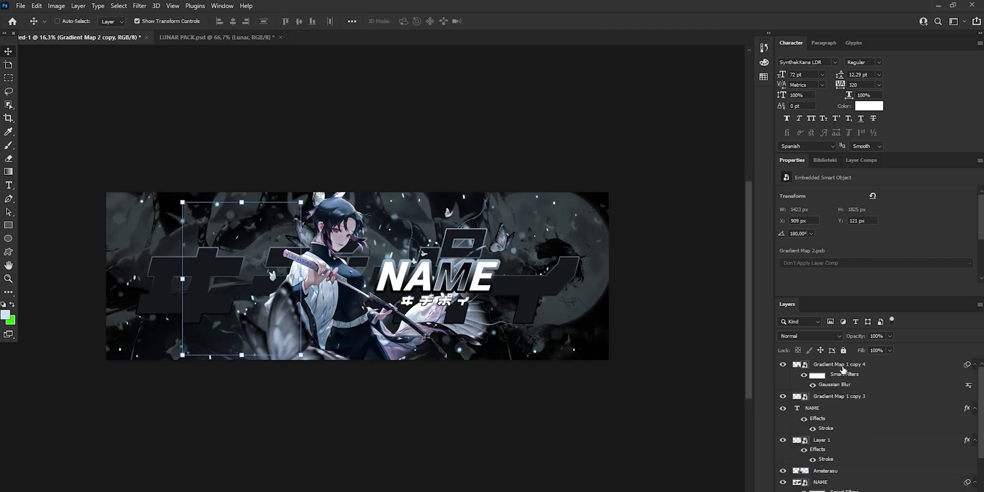
pyautogui.click(842, 367)
pyautogui.hotkey('alt', 'Tab')
pyautogui.moveTo(507, 129); pyautogui.dragTo(357, 271)
pyautogui.moveTo(375, 260); pyautogui.dragTo(378, 262)
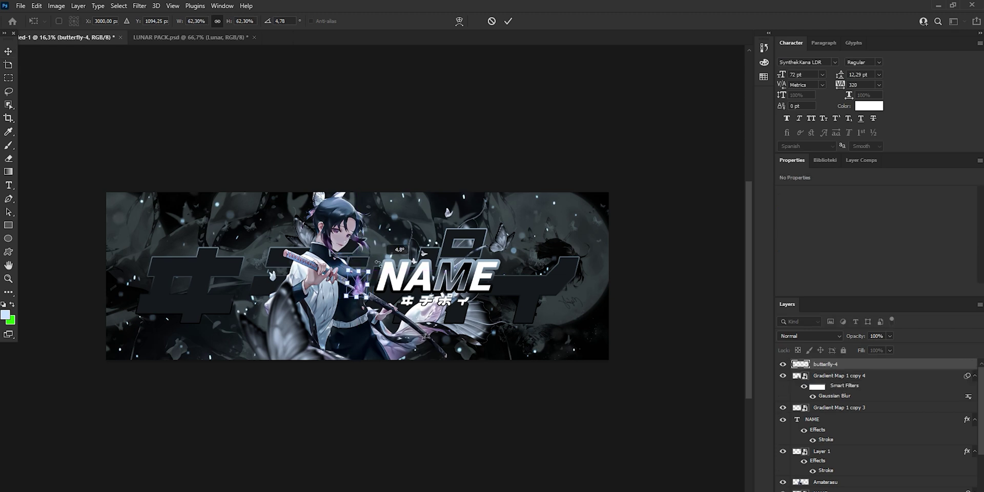
pyautogui.click(508, 22)
pyautogui.moveTo(445, 162); pyautogui.dragTo(433, 185)
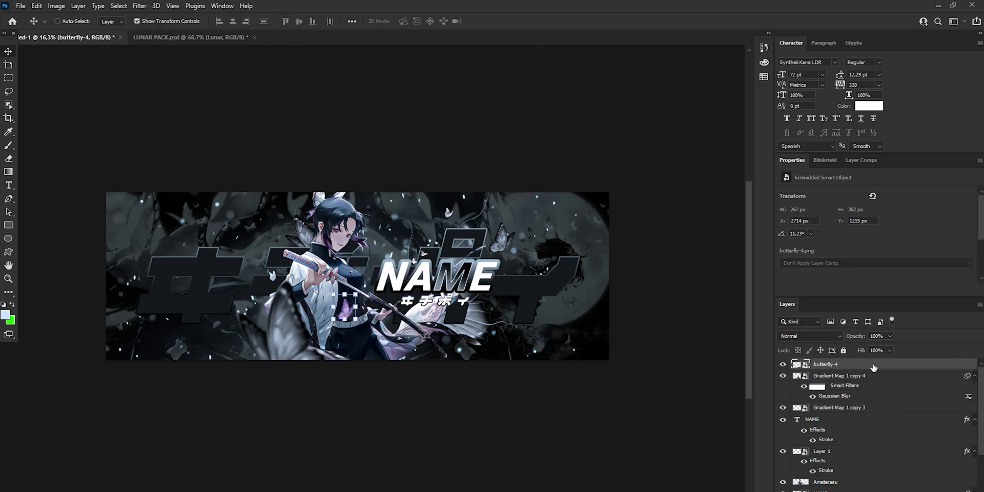
# Step: Add a white (ffffff) Color Overlay to the butterfly-4 layer
pyautogui.click(583, 282)
pyautogui.click(643, 282)
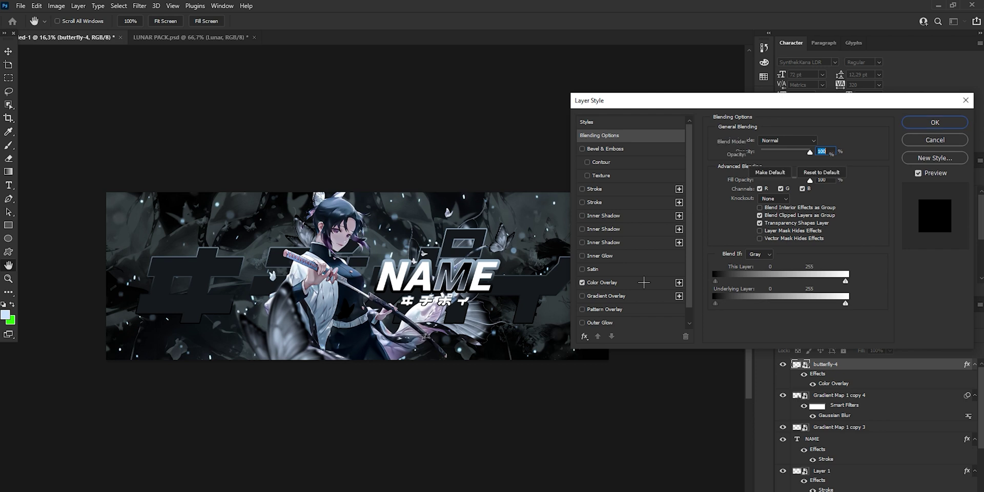
pyautogui.click(819, 140)
pyautogui.click(556, 296)
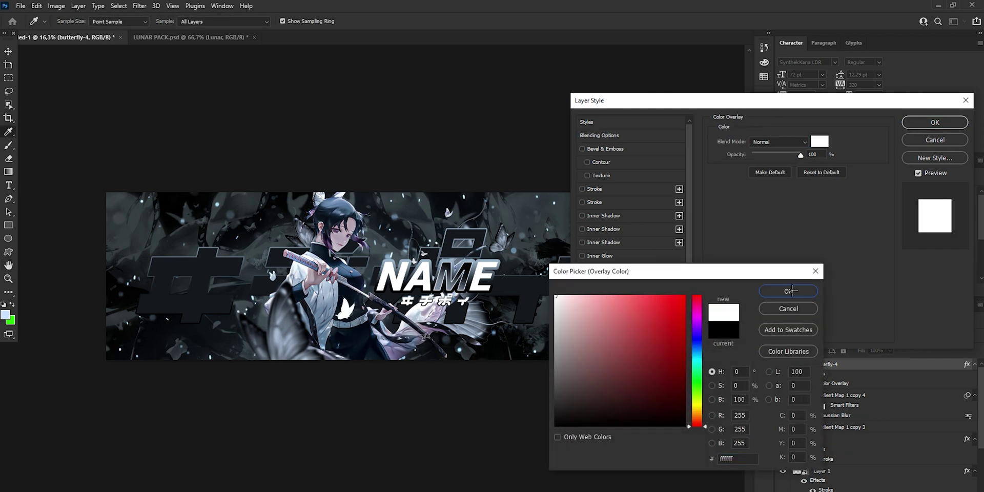
pyautogui.click(788, 291)
pyautogui.click(935, 122)
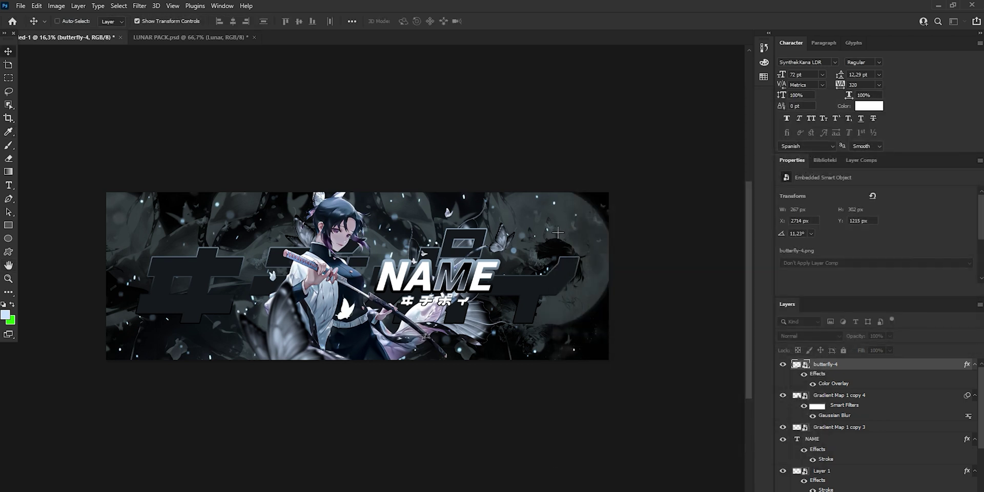
# Step: Add a black Drop Shadow to the butterfly-4 layer with a distance of 22 px and a size of 8 px
pyautogui.moveTo(535, 224); pyautogui.dragTo(534, 224)
pyautogui.press('z')
pyautogui.moveTo(339, 303); pyautogui.dragTo(857, 375)
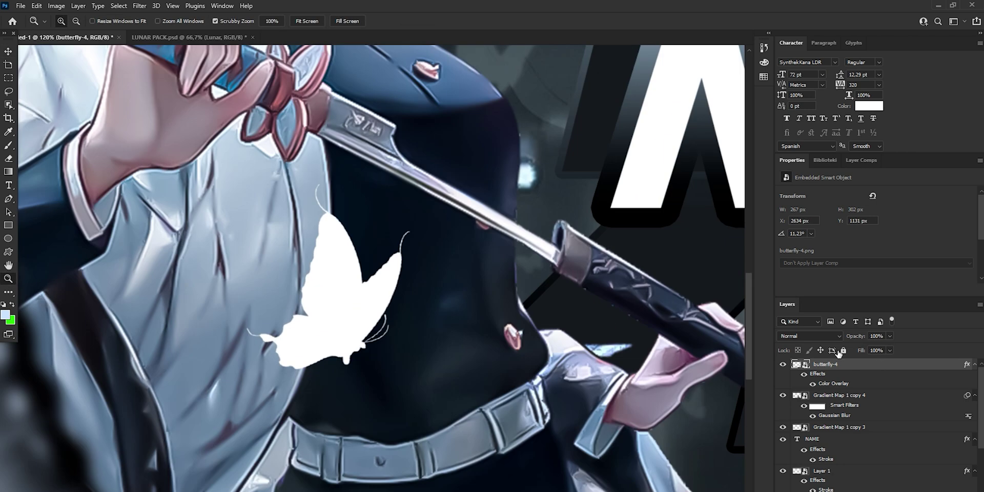
pyautogui.doubleClick(872, 365)
pyautogui.scroll(-1, 600, 233)
pyautogui.click(582, 322)
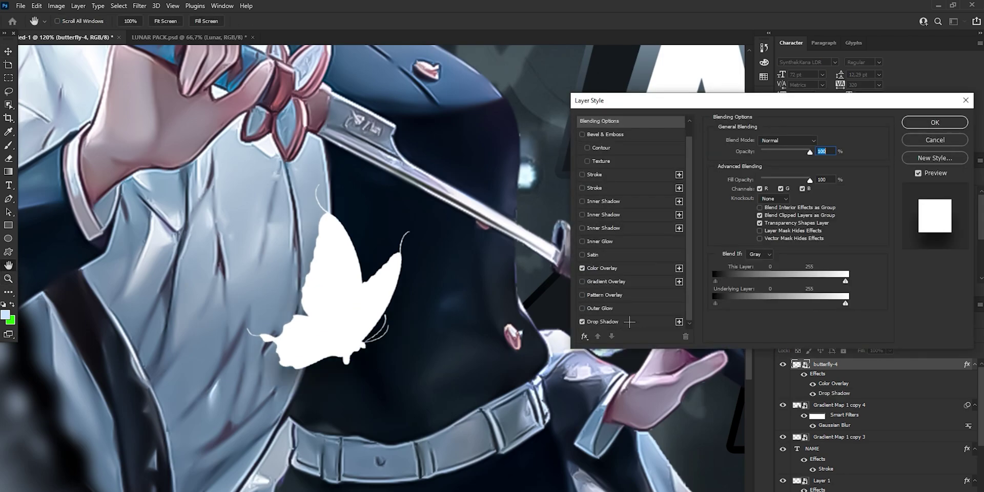
pyautogui.click(630, 321)
pyautogui.moveTo(768, 188); pyautogui.dragTo(771, 188)
pyautogui.moveTo(765, 210); pyautogui.dragTo(764, 187)
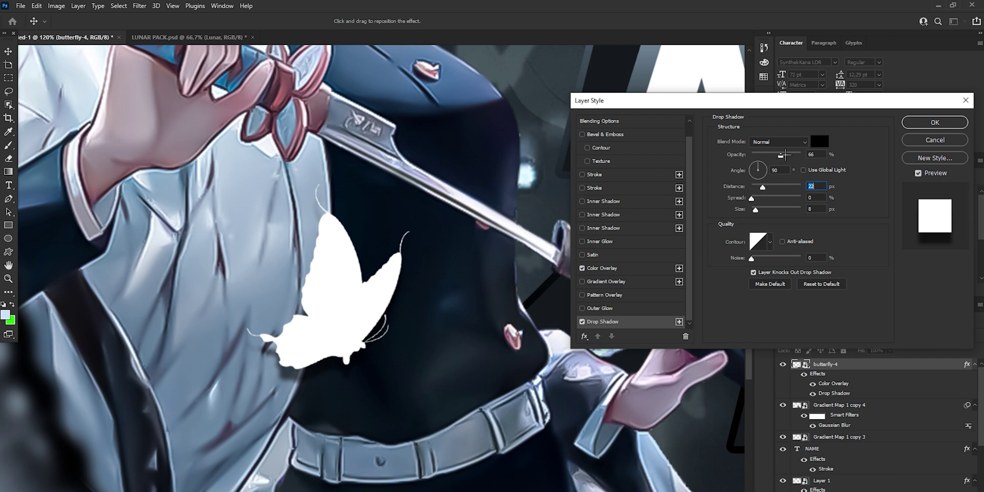
pyautogui.click(935, 122)
# Step: Duplicate the white butterfly, shrink the copy to about 193 × 218 px and place it over the end of the NAME lettering
pyautogui.scroll(-10, 415, 250)
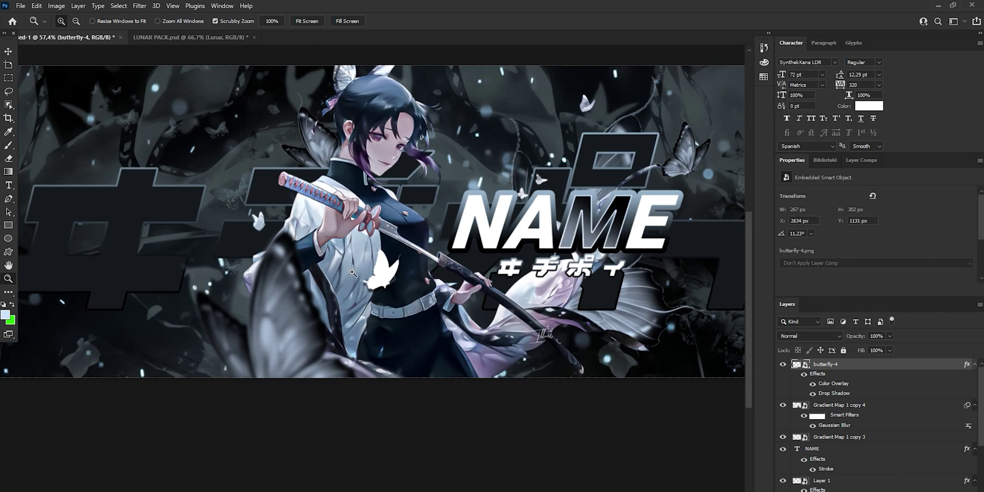
pyautogui.scroll(3, 435, 245)
pyautogui.click(7, 52)
pyautogui.keyDown('alt'); pyautogui.moveTo(352, 277); pyautogui.dragTo(459, 216); pyautogui.keyUp('alt')
pyautogui.click(509, 21)
pyautogui.moveTo(457, 112); pyautogui.dragTo(548, 116)
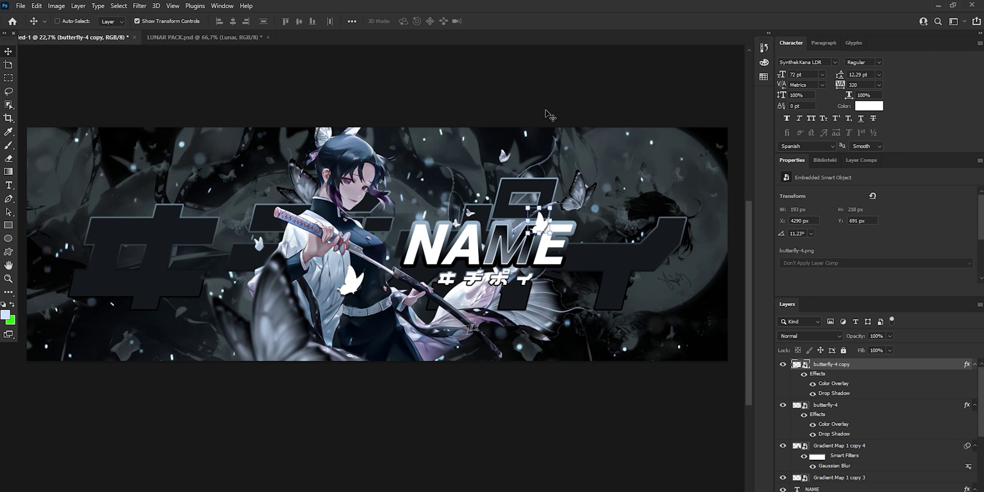
# Step: Duplicate the butterfly again at about 99 × 132 px, rotate it to about -2° and place it above the N of NAME
pyautogui.hotkey('ctrl', 'j')
pyautogui.moveTo(575, 152); pyautogui.dragTo(469, 118)
pyautogui.moveTo(448, 173); pyautogui.dragTo(438, 186)
pyautogui.click(509, 21)
pyautogui.click(508, 21)
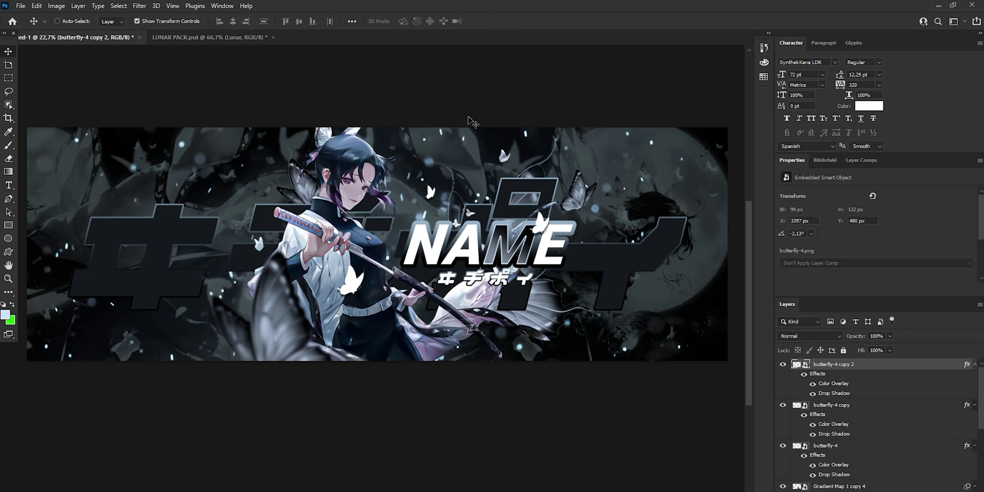
pyautogui.moveTo(469, 116); pyautogui.dragTo(466, 120)
# Step: Add another butterfly copy, flip it horizontally, size it to about 333 × 322 px and place it at the banner's lower left
pyautogui.click(8, 278)
pyautogui.moveTo(377, 223); pyautogui.dragTo(428, 212)
pyautogui.click(8, 51)
pyautogui.hotkey('ctrl', 'j')
pyautogui.click(37, 6)
pyautogui.moveTo(69, 240)
pyautogui.click(202, 430)
pyautogui.moveTo(513, 311); pyautogui.dragTo(347, 356)
pyautogui.moveTo(265, 240); pyautogui.dragTo(282, 238)
pyautogui.moveTo(295, 235); pyautogui.dragTo(291, 218)
pyautogui.moveTo(272, 241); pyautogui.dragTo(219, 292)
pyautogui.click(507, 21)
pyautogui.press('Return')
pyautogui.click(8, 278)
pyautogui.moveTo(213, 323); pyautogui.dragTo(545, 343)
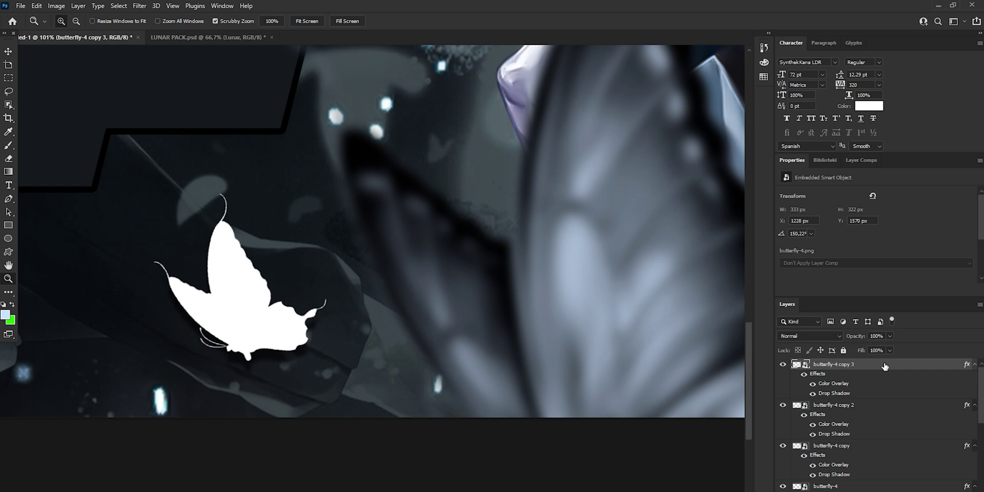
pyautogui.scroll(-10, 242, 280)
pyautogui.scroll(5, 241, 268)
pyautogui.moveTo(341, 249); pyautogui.dragTo(390, 257)
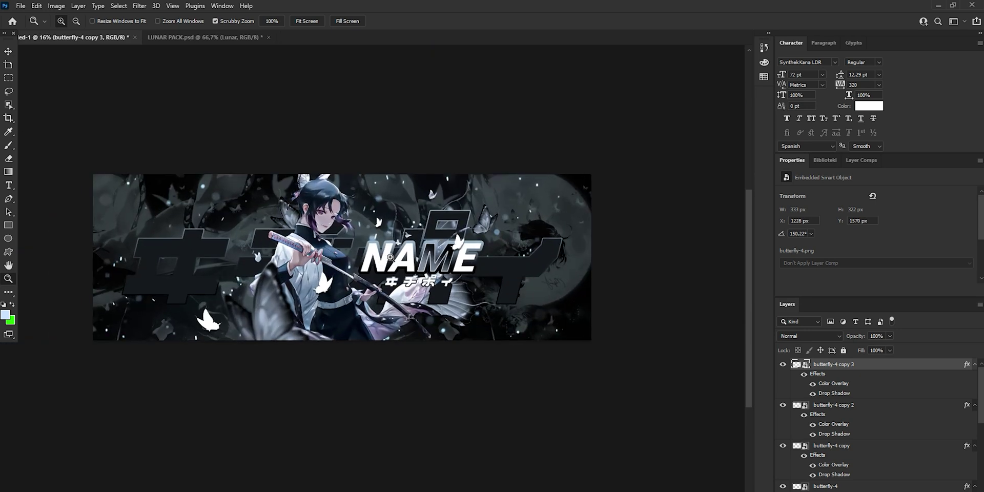
pyautogui.click(390, 258)
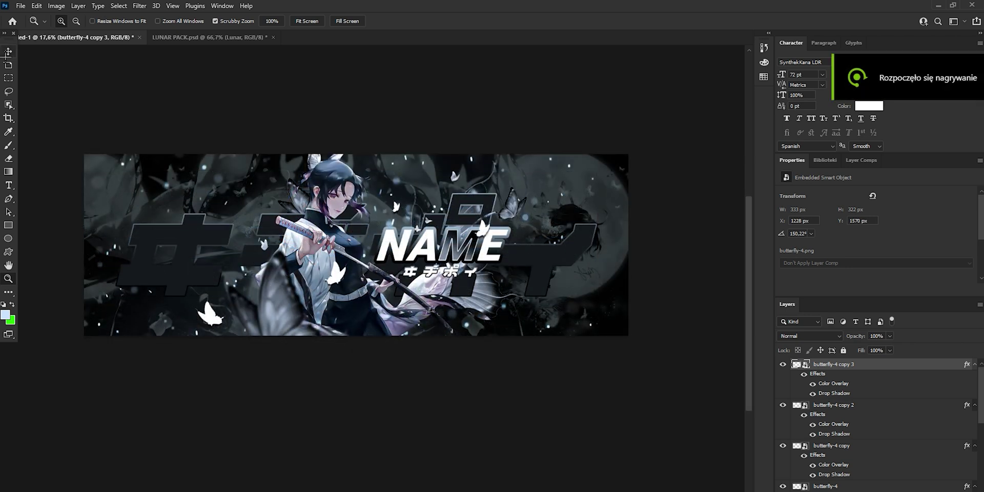
# Step: In LUNAR PACK.psd, hide the Particles & Fire group, then show and select the Warstwa 18 layer in the Flares group
pyautogui.press('v')
pyautogui.click(201, 38)
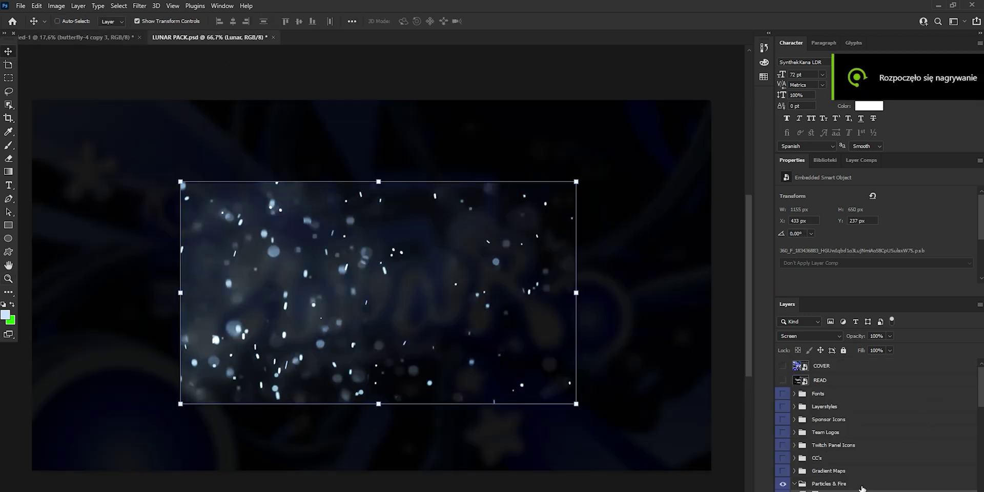
pyautogui.click(795, 484)
pyautogui.click(782, 484)
pyautogui.scroll(-4, 802, 482)
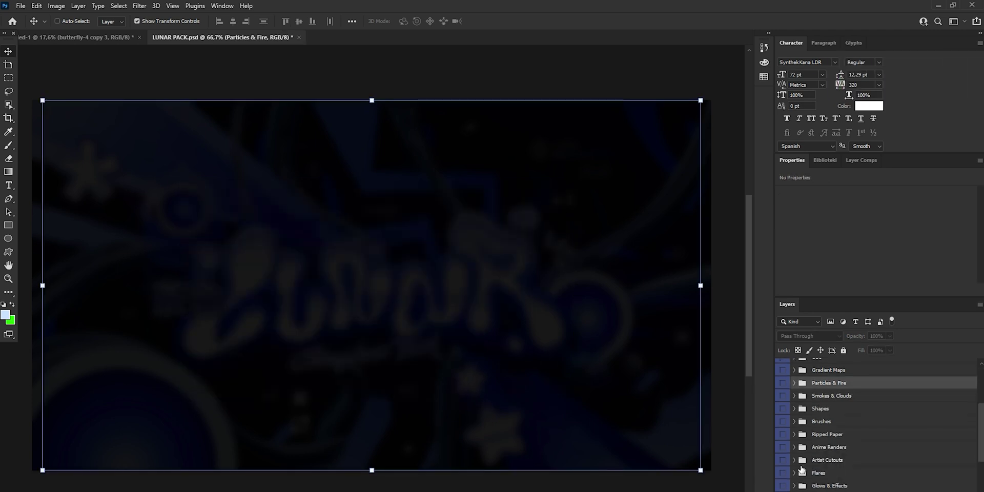
pyautogui.click(795, 473)
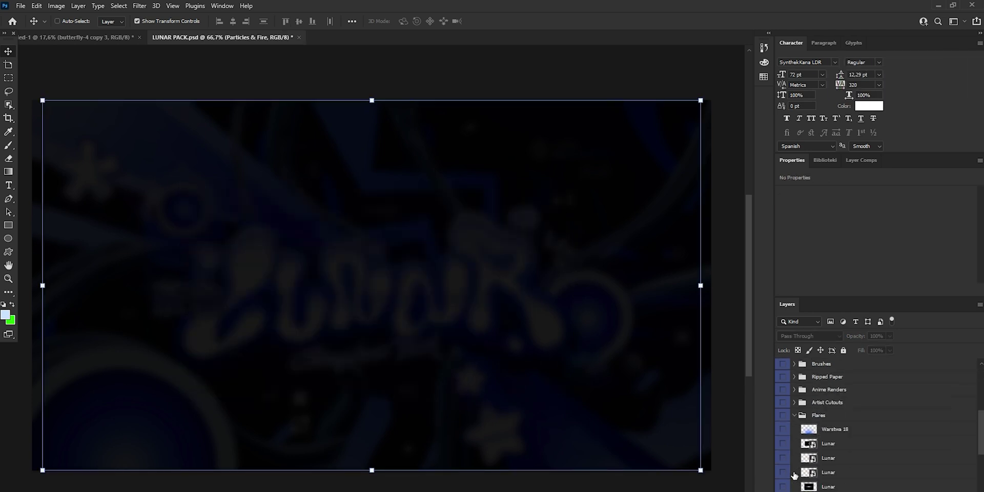
pyautogui.click(783, 430)
pyautogui.click(833, 429)
# Step: Paste the Warstwa 18 flare into the banner directly above Gradient Map 1 copy and scale it to about 3936 × 2147 px behind the character
pyautogui.click(77, 37)
pyautogui.scroll(-3, 846, 420)
pyautogui.click(832, 463)
pyautogui.click(836, 478)
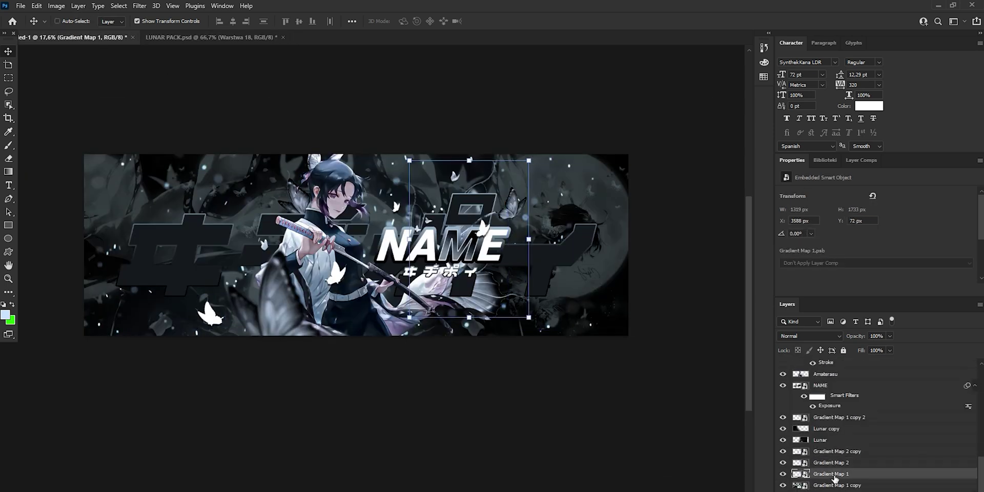
pyautogui.click(837, 485)
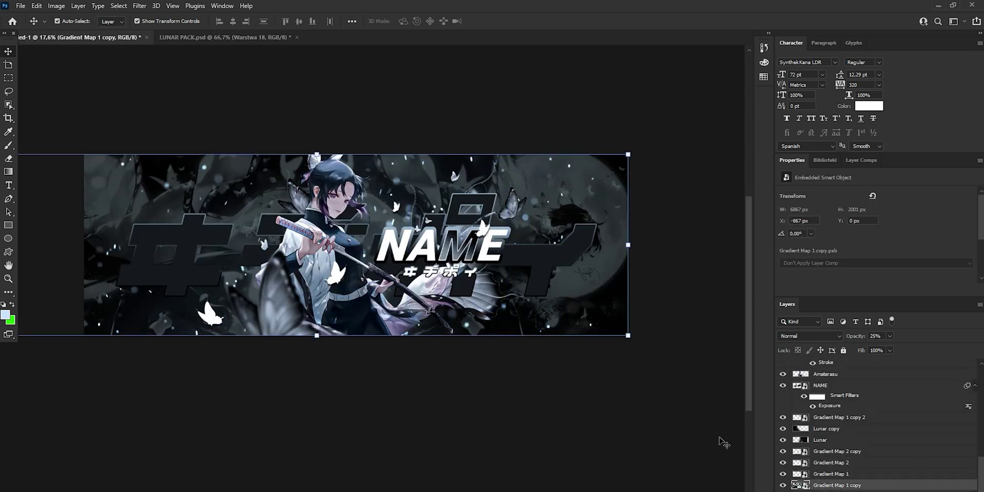
pyautogui.hotkey('ctrl', 'v')
pyautogui.moveTo(357, 294); pyautogui.dragTo(358, 336)
pyautogui.moveTo(356, 196); pyautogui.dragTo(356, 141)
pyautogui.moveTo(389, 189); pyautogui.dragTo(356, 193)
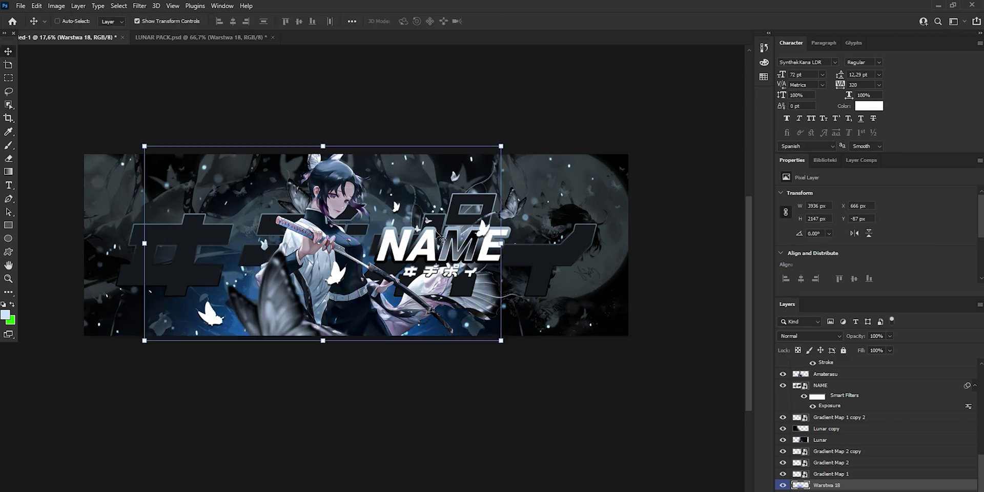
pyautogui.click(509, 22)
# Step: Colorize Warstwa 18 using Hue/Saturation with hue 213, saturation 15 and lightness -74
pyautogui.hotkey('ctrl', 'u')
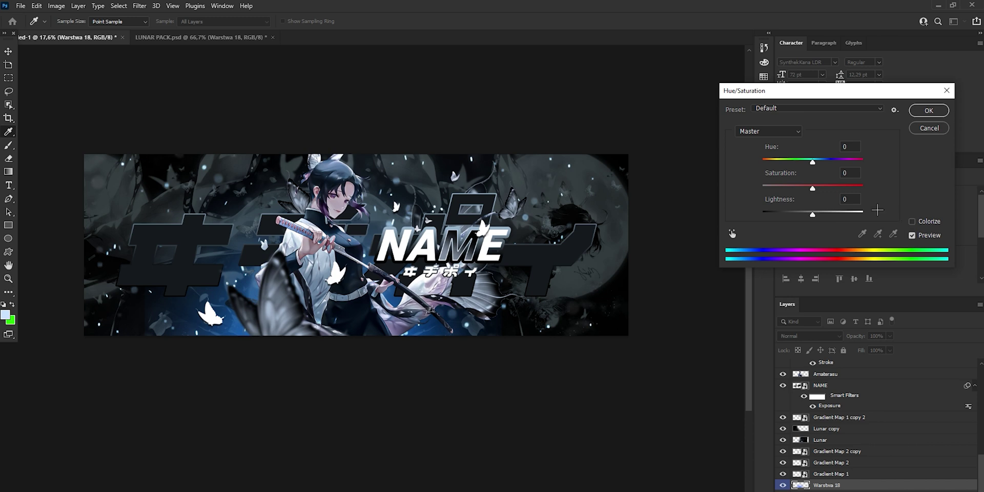
pyautogui.click(912, 221)
pyautogui.click(817, 186)
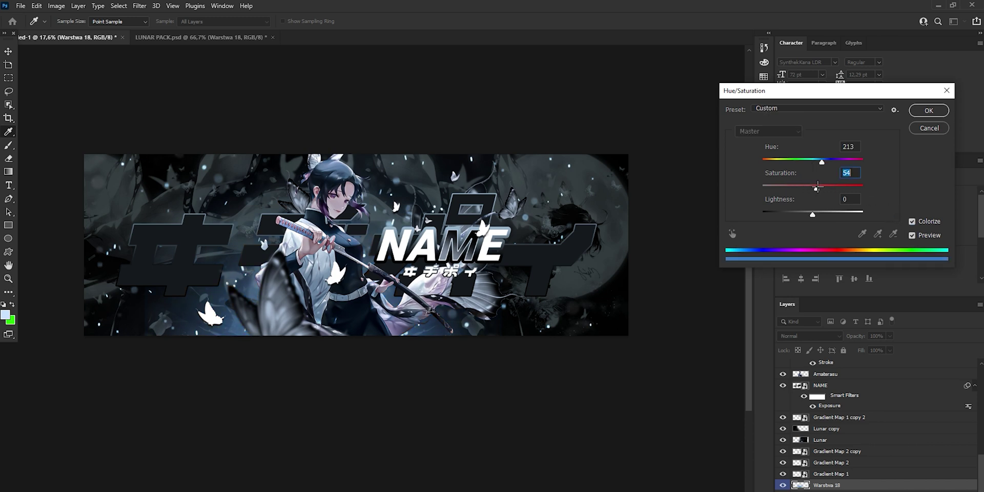
pyautogui.moveTo(811, 211); pyautogui.dragTo(776, 213)
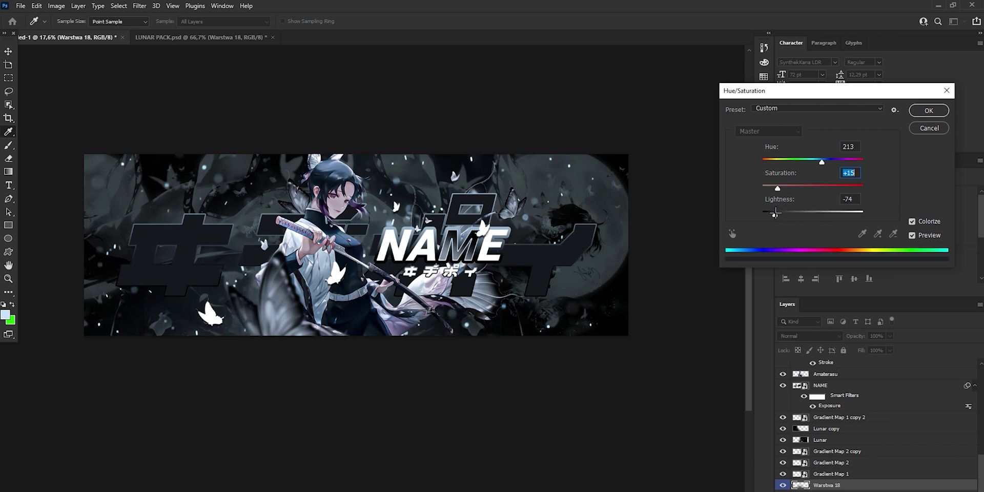
pyautogui.click(929, 111)
# Step: Shift Warstwa 18 slightly to the right and soften its outer edge using a large, soft Eraser
pyautogui.press('v')
pyautogui.moveTo(367, 274); pyautogui.dragTo(383, 277)
pyautogui.press('e')
pyautogui.rightClick(196, 252)
pyautogui.keyDown('alt'); pyautogui.moveTo(170, 264); pyautogui.dragTo(127, 280); pyautogui.keyUp('alt')
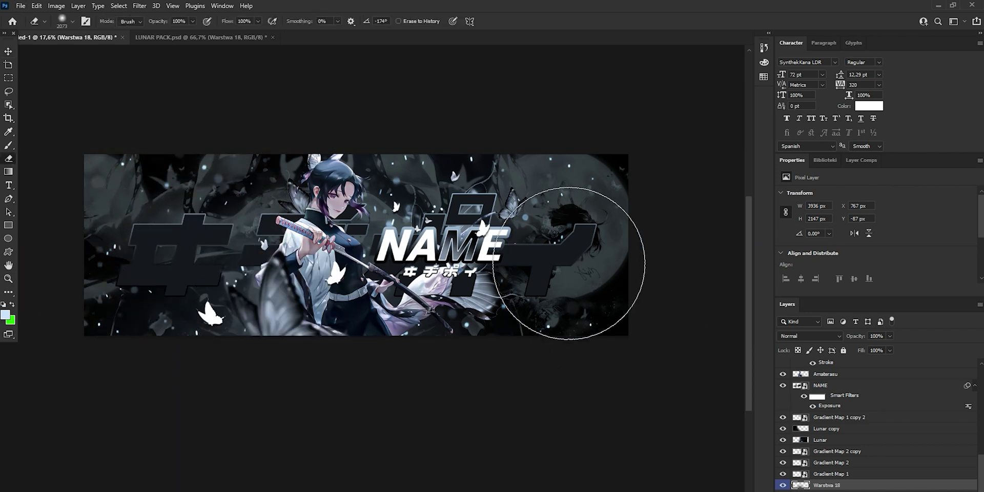
# Step: Examine the overall banner composition at several zoom levels
pyautogui.click(8, 279)
pyautogui.scroll(-4, 382, 227)
pyautogui.moveTo(383, 228); pyautogui.dragTo(438, 228)
pyautogui.scroll(5, 349, 194)
pyautogui.scroll(-7, 400, 197)
pyautogui.scroll(3, 419, 249)
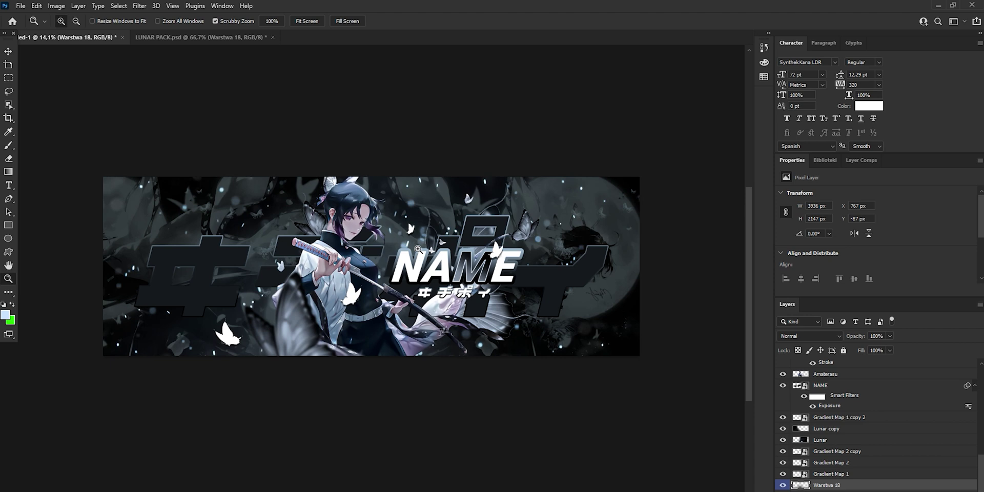
pyautogui.scroll(4, 418, 249)
# Step: Add a Hue/Saturation adjustment clipped to the Amaterasu layer, with Colorize on and saturation 12
pyautogui.press('v')
pyautogui.scroll(1, 852, 477)
pyautogui.scroll(3, 853, 478)
pyautogui.click(843, 407)
pyautogui.scroll(-3, 842, 427)
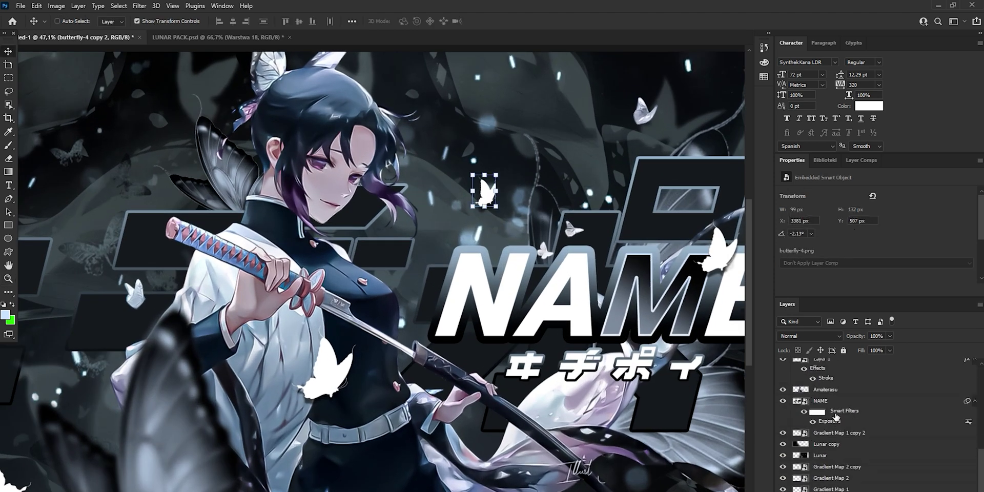
pyautogui.click(841, 392)
pyautogui.click(898, 491)
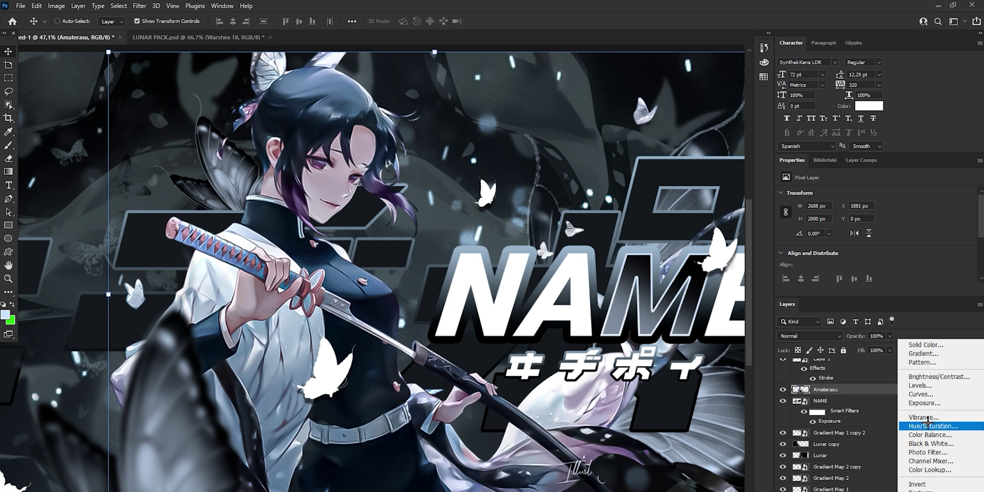
pyautogui.click(927, 423)
pyautogui.rightClick(867, 393)
pyautogui.click(774, 297)
pyautogui.click(834, 246)
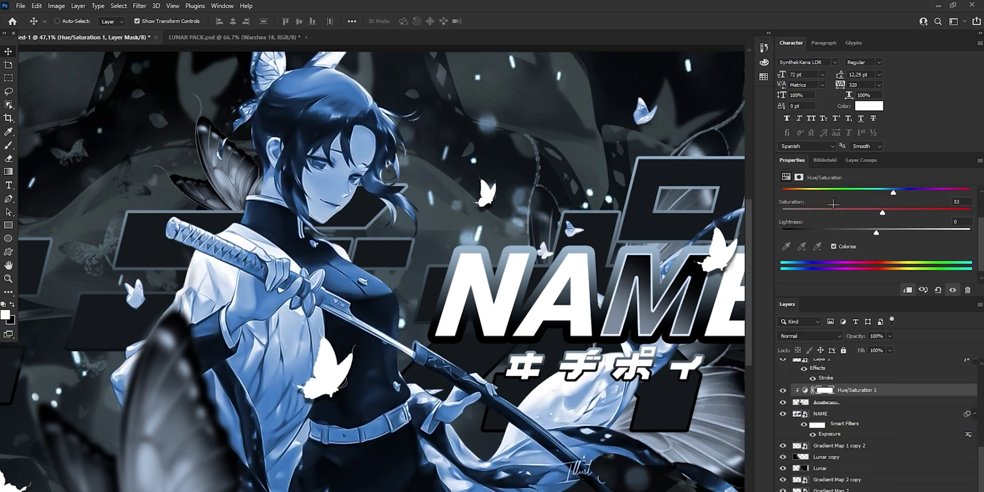
pyautogui.moveTo(823, 207); pyautogui.dragTo(808, 210)
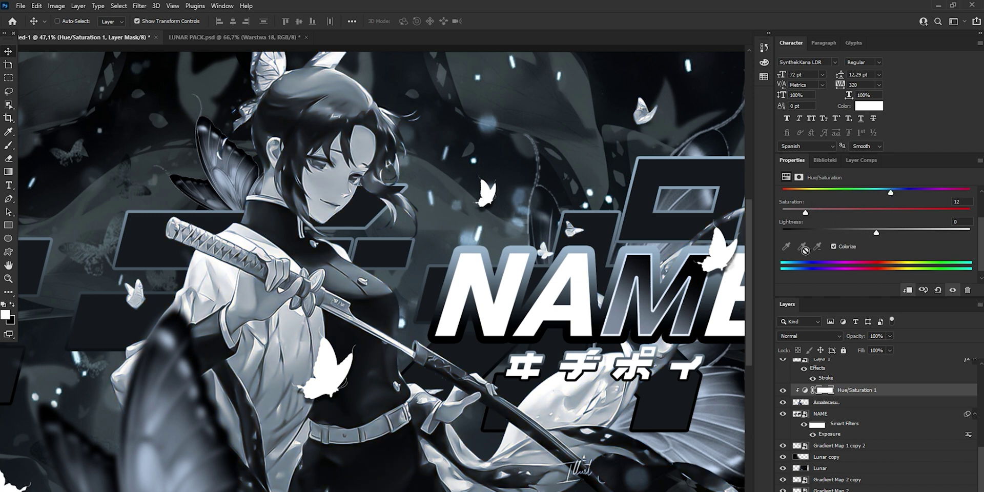
# Step: Set the Hue/Saturation 1 adjustment to the Saturation blend mode at 50% opacity and compare the character with and without it
pyautogui.click(798, 336)
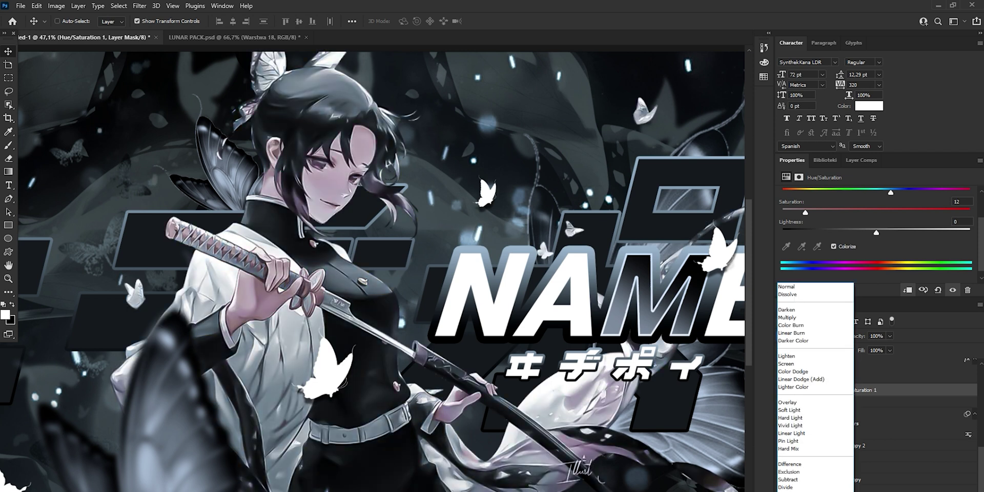
pyautogui.click(792, 491)
pyautogui.click(784, 391)
pyautogui.click(784, 391)
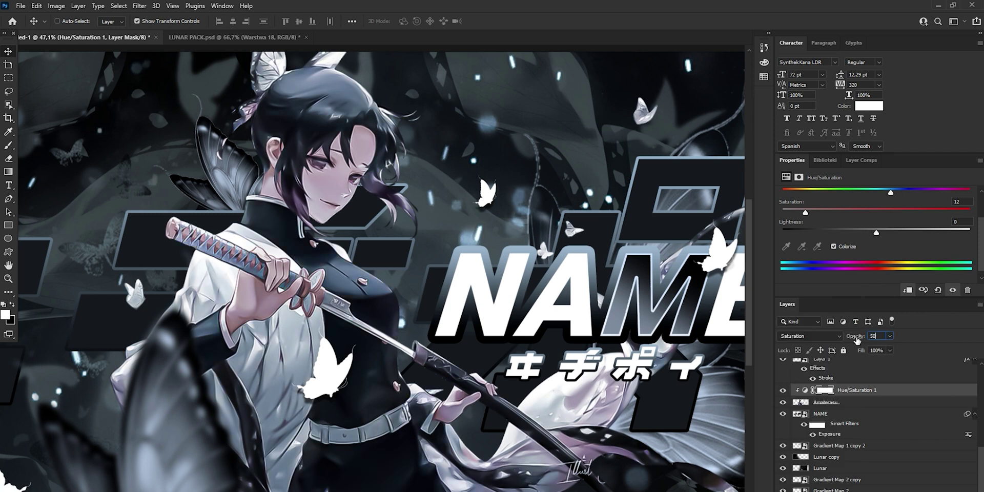
# Step: Paint soft white highlights over the character's eyes on Layer 2 and blend the layer as Overlay
pyautogui.click(8, 279)
pyautogui.moveTo(371, 235); pyautogui.dragTo(392, 246)
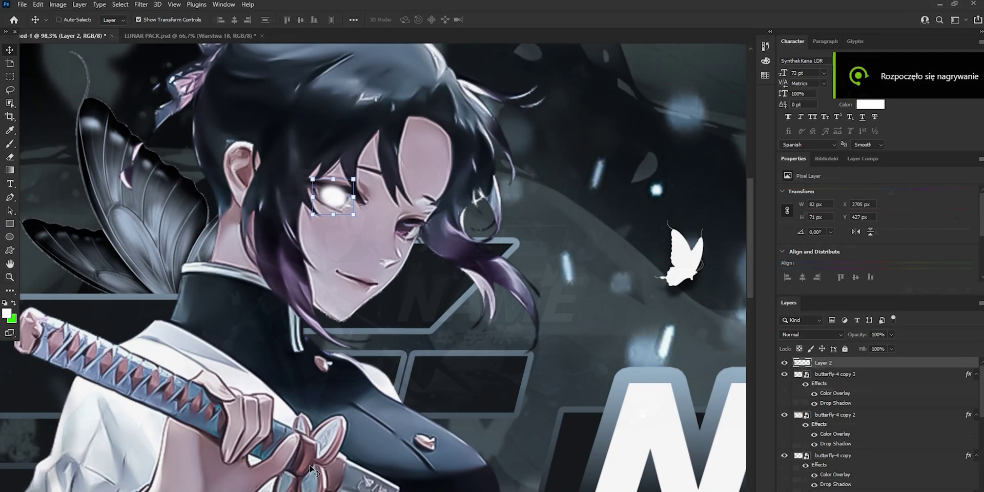
pyautogui.press('b')
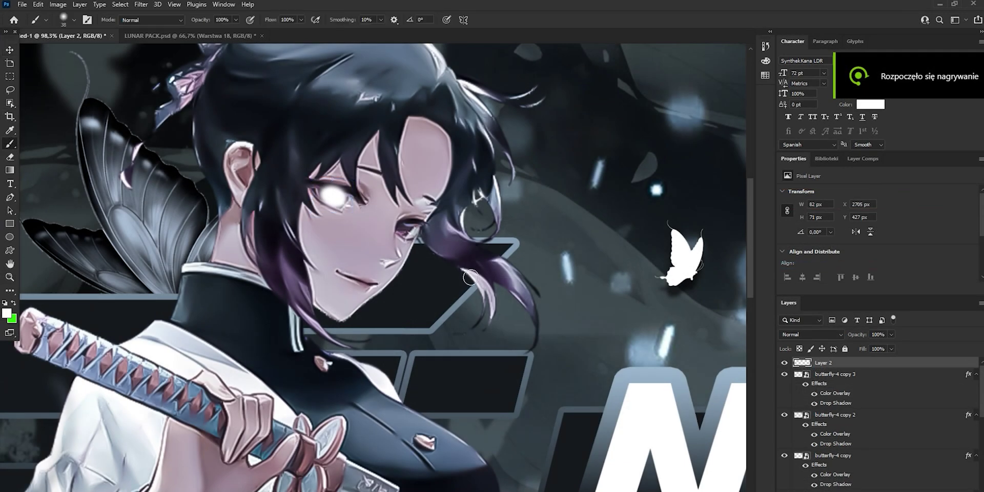
pyautogui.click(805, 337)
pyautogui.click(805, 401)
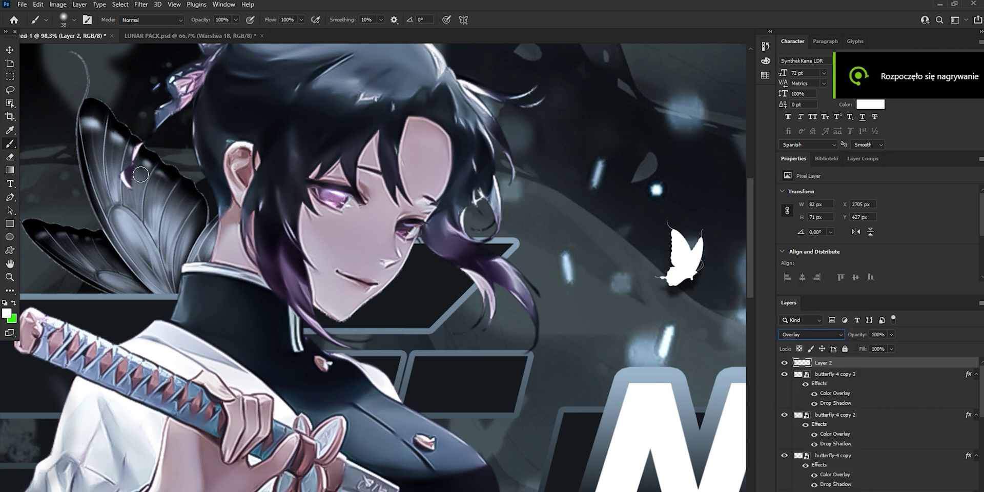
pyautogui.keyDown('alt'); pyautogui.rightClick(417, 228); pyautogui.keyUp('alt')
pyautogui.click(406, 227)
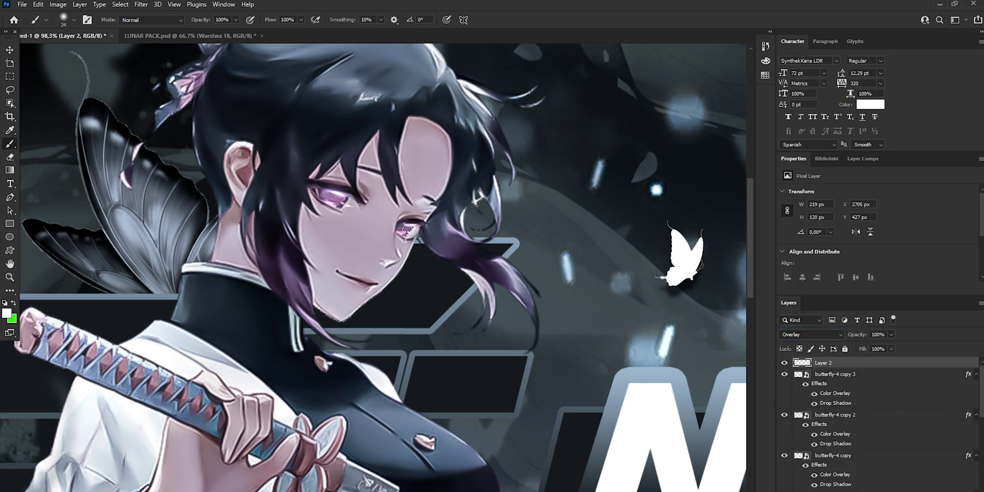
# Step: Brush white Overlay highlights onto the character's jacket buttons on Layer 2
pyautogui.click(9, 277)
pyautogui.moveTo(307, 202); pyautogui.dragTo(379, 233)
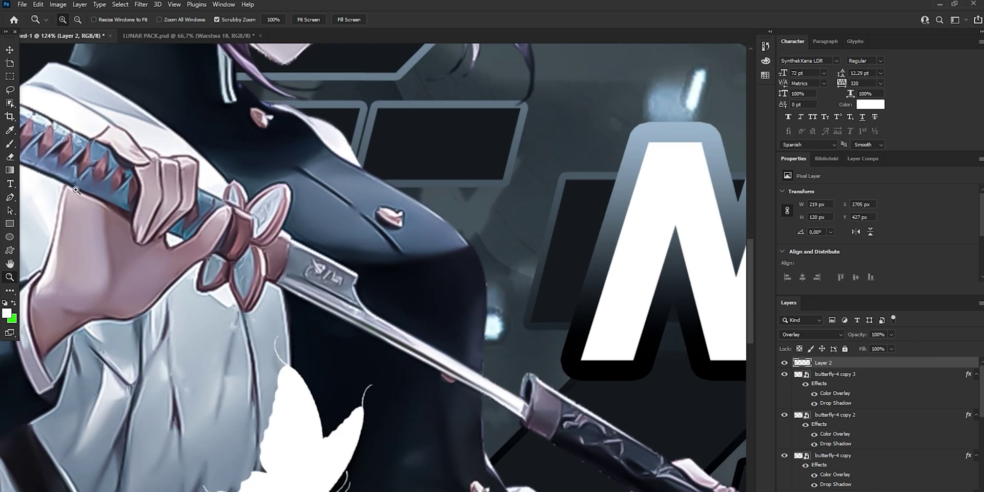
pyautogui.press('b')
pyautogui.click(391, 216)
pyautogui.click(261, 116)
pyautogui.scroll(-3, 465, 350)
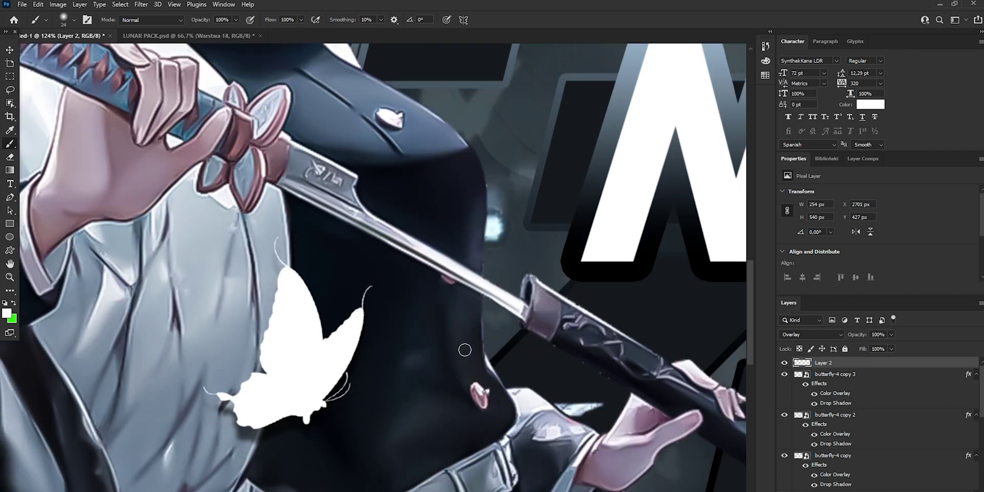
pyautogui.click(475, 390)
# Step: Brush white highlights along the character's belt and its segments on Layer 2, using a brush of about 21 px
pyautogui.scroll(-4, 473, 379)
pyautogui.moveTo(454, 343)
pyautogui.mouseDown()
pyautogui.moveTo(513, 354)
pyautogui.moveTo(493, 318)
pyautogui.moveTo(452, 340)
pyautogui.mouseUp()
pyautogui.moveTo(492, 319); pyautogui.dragTo(522, 360)
pyautogui.moveTo(467, 376); pyautogui.dragTo(397, 397)
pyautogui.moveTo(446, 340)
pyautogui.mouseDown()
pyautogui.moveTo(389, 365)
pyautogui.moveTo(391, 409)
pyautogui.moveTo(407, 405)
pyautogui.mouseUp()
pyautogui.moveTo(374, 374)
pyautogui.mouseDown()
pyautogui.moveTo(305, 372)
pyautogui.moveTo(298, 406)
pyautogui.moveTo(385, 410)
pyautogui.mouseUp()
pyautogui.moveTo(292, 409)
pyautogui.mouseDown()
pyautogui.moveTo(298, 366)
pyautogui.moveTo(287, 406)
pyautogui.moveTo(243, 392)
pyautogui.moveTo(281, 372)
pyautogui.moveTo(249, 353)
pyautogui.mouseUp()
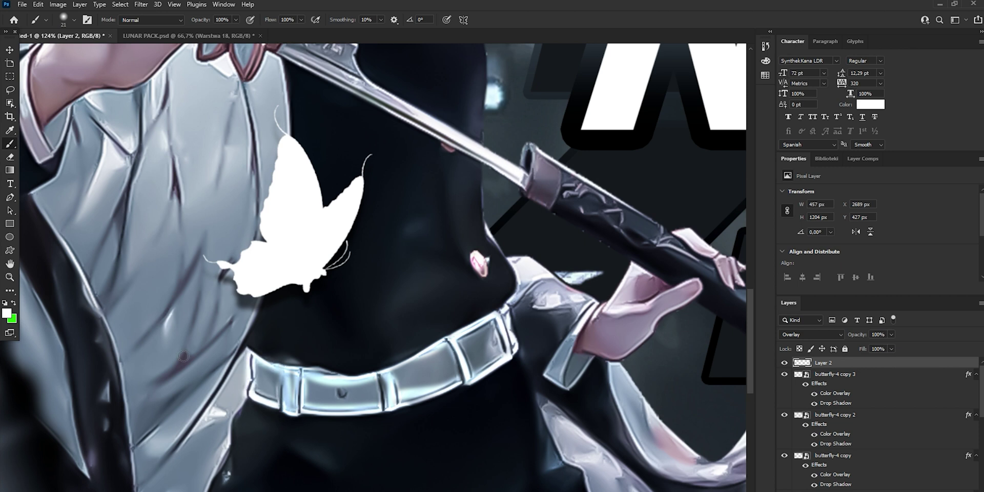
# Step: Set the opacity of Layer 2 to 50% and check the highlights across the whole banner
pyautogui.click(10, 277)
pyautogui.moveTo(348, 286); pyautogui.dragTo(256, 287)
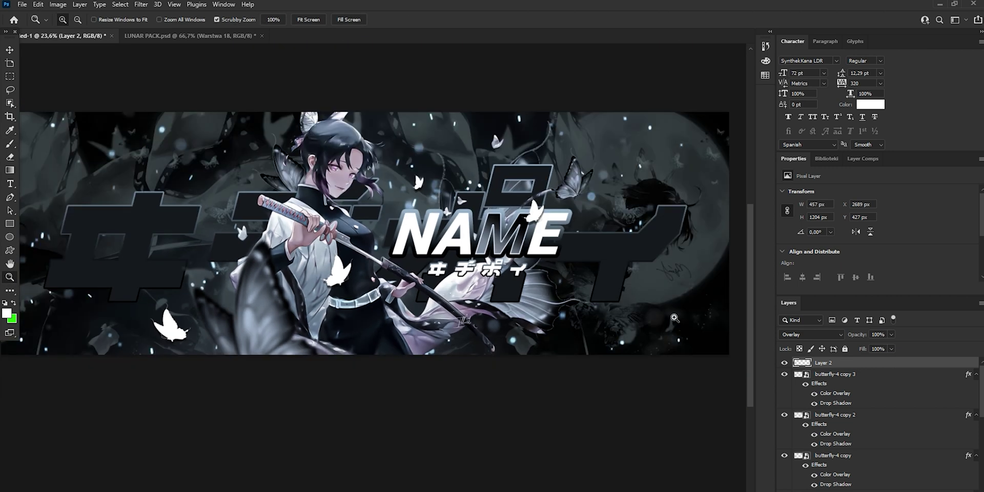
pyautogui.write('50')
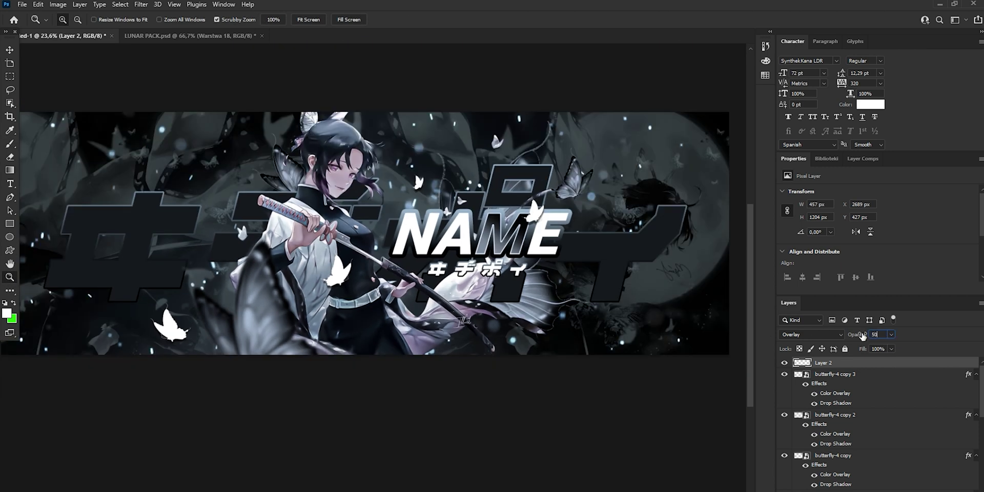
pyautogui.moveTo(311, 236); pyautogui.dragTo(373, 227)
pyautogui.moveTo(216, 276); pyautogui.dragTo(179, 271)
pyautogui.moveTo(349, 287)
pyautogui.mouseDown()
pyautogui.moveTo(392, 288)
pyautogui.moveTo(350, 277)
pyautogui.mouseUp()
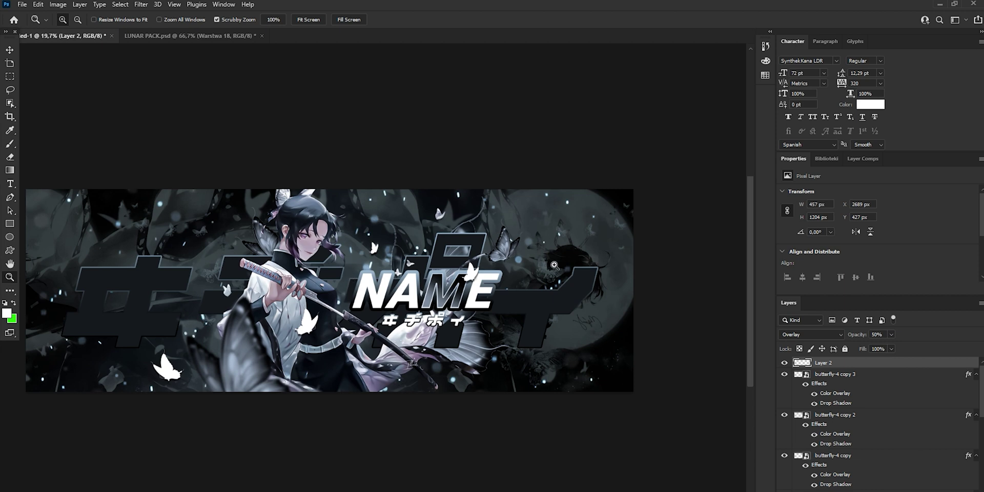
pyautogui.moveTo(537, 249); pyautogui.dragTo(555, 260)
pyautogui.moveTo(493, 237); pyautogui.dragTo(452, 255)
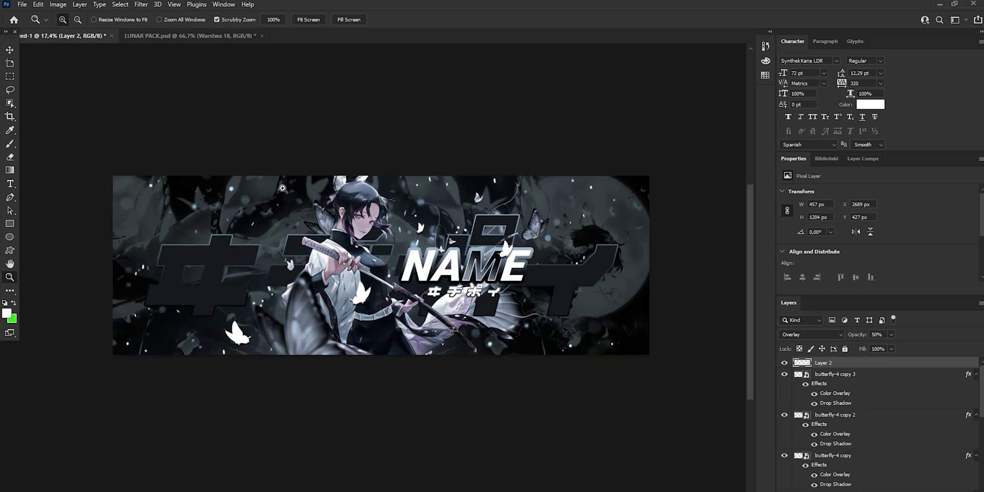
# Step: Create a new layer above Layer 2 and paint a large, soft white glow over the lower-left white butterfly
pyautogui.press('v')
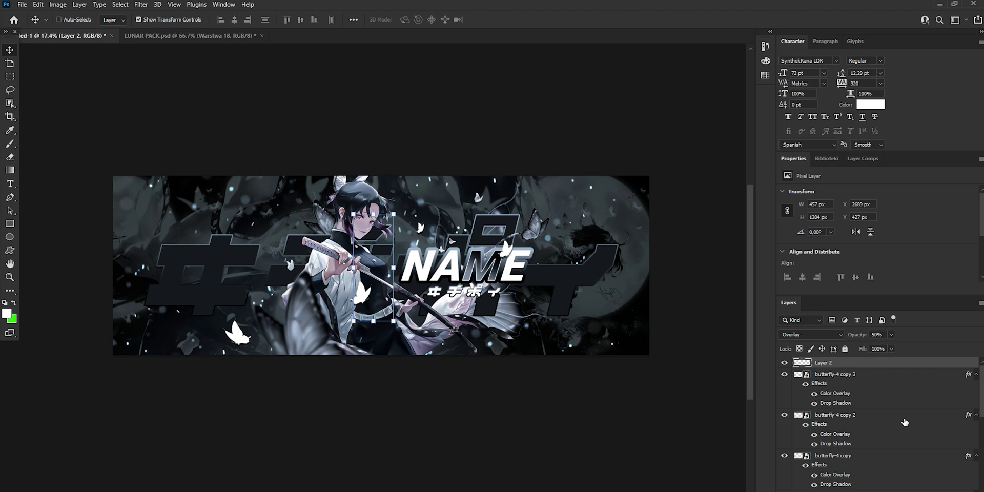
pyautogui.hotkey('ctrl', 'shift', 'alt', 'n')
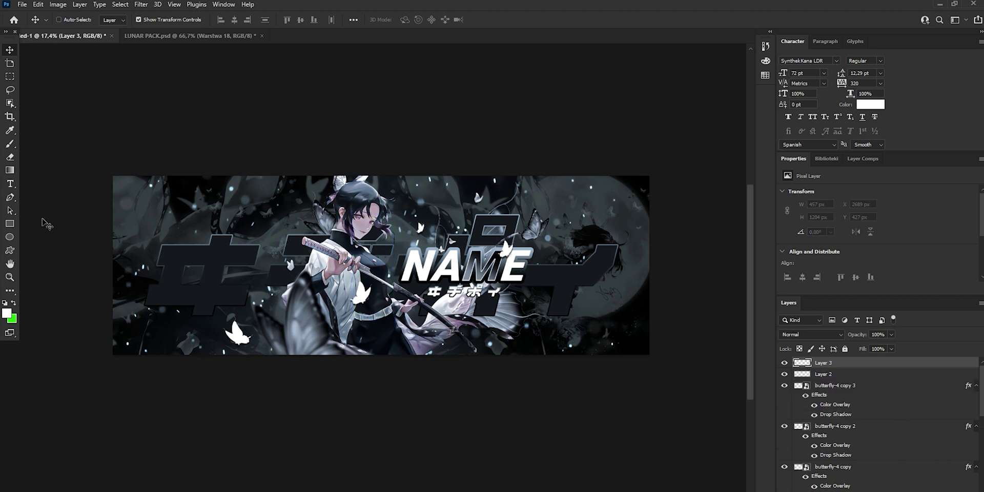
pyautogui.click(8, 277)
pyautogui.hotkey('ctrl', '0')
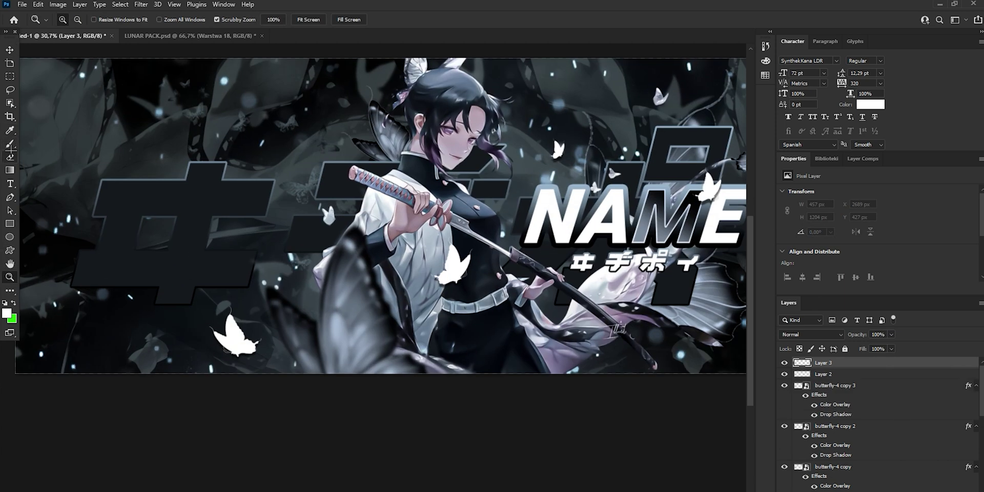
pyautogui.press('b')
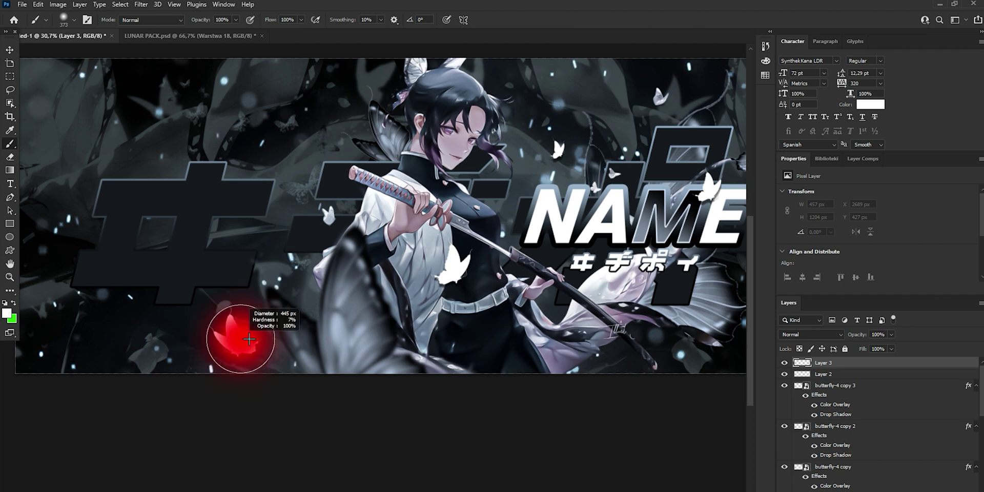
pyautogui.click(236, 336)
# Step: Paint soft glows in sampled colours over the butterflies beside the sleeve and on the coat, and at the upper corner of the N
pyautogui.keyDown('alt'); pyautogui.rightClick(330, 217); pyautogui.keyUp('alt')
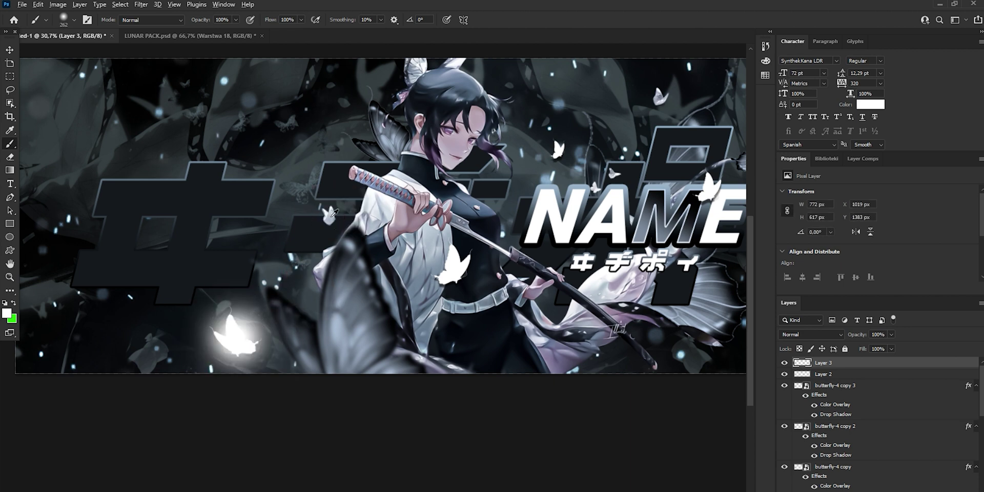
pyautogui.keyDown('alt'); pyautogui.click(331, 217); pyautogui.keyUp('alt')
pyautogui.keyDown('alt'); pyautogui.rightClick(329, 219); pyautogui.keyUp('alt')
pyautogui.click(328, 218)
pyautogui.keyDown('alt'); pyautogui.click(455, 272); pyautogui.keyUp('alt')
pyautogui.keyDown('alt'); pyautogui.rightClick(456, 271); pyautogui.keyUp('alt')
pyautogui.click(456, 267)
pyautogui.click(558, 207)
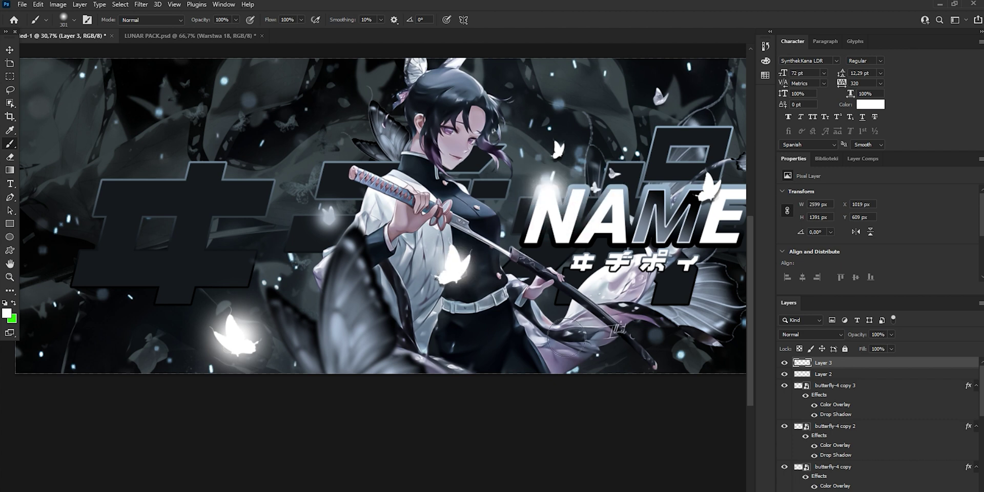
# Step: Add soft glows between the A and M, at the end of the small katakana and over the butterfly on the E
pyautogui.hscroll(2, 548, 240)
pyautogui.keyDown('alt'); pyautogui.click(546, 241); pyautogui.keyUp('alt')
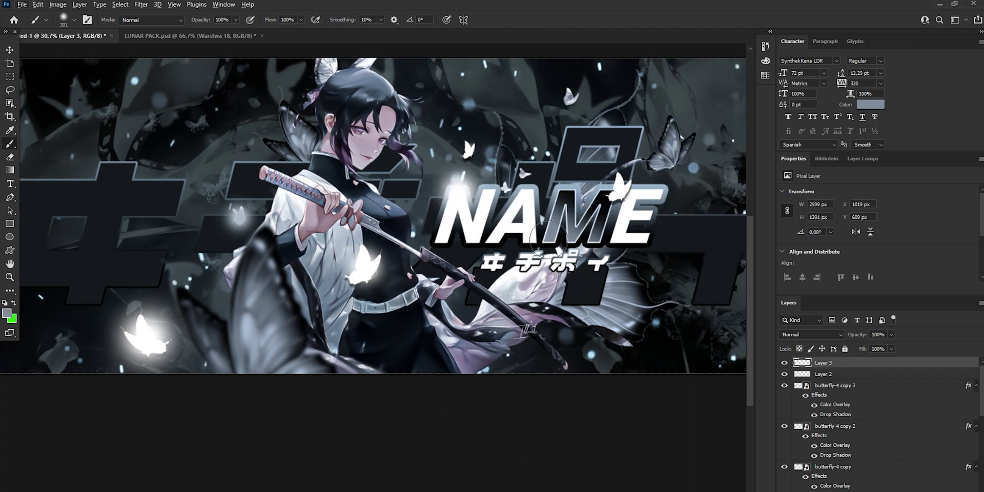
pyautogui.click(551, 240)
pyautogui.keyDown('alt'); pyautogui.click(602, 260); pyautogui.keyUp('alt')
pyautogui.click(600, 266)
pyautogui.click(636, 197)
# Step: Paint smaller soft white glows over the two small butterflies above the NAME lettering
pyautogui.keyDown('alt'); pyautogui.rightClick(479, 158); pyautogui.keyUp('alt')
pyautogui.click(468, 150)
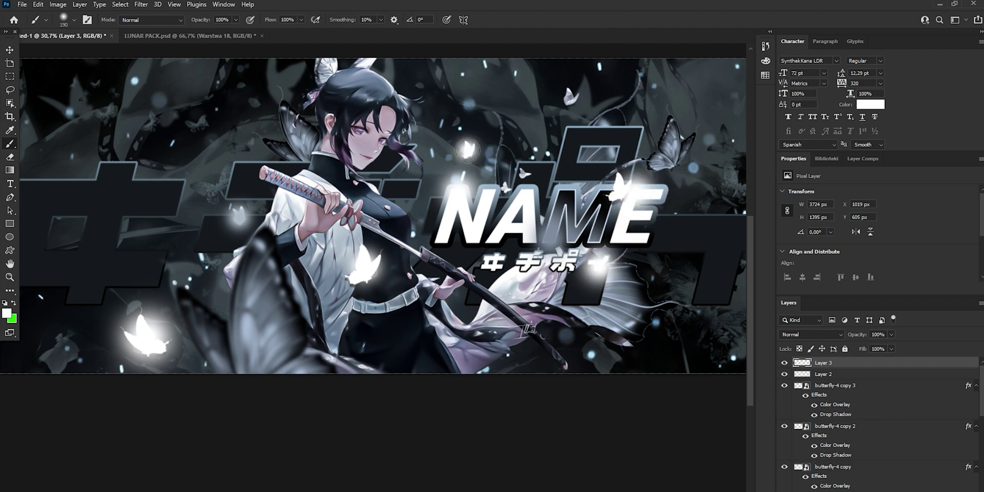
pyautogui.click(571, 97)
# Step: Paint soft glows in sampled blue-grey over the upper-right butterfly, the large foreground butterfly and the wings behind the character's shoulder
pyautogui.keyDown('alt'); pyautogui.click(672, 150); pyautogui.keyUp('alt')
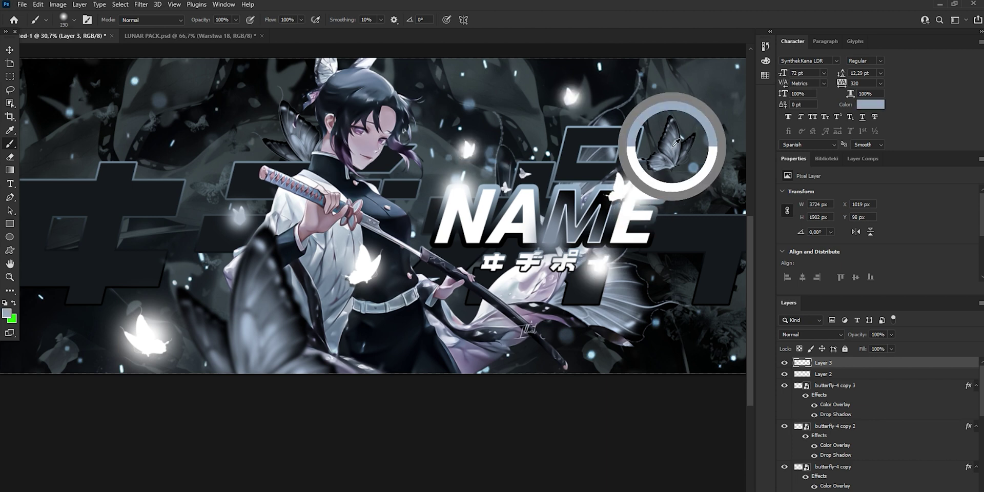
pyautogui.click(670, 147)
pyautogui.keyDown('alt'); pyautogui.rightClick(372, 177); pyautogui.keyUp('alt')
pyautogui.keyDown('alt'); pyautogui.rightClick(267, 305); pyautogui.keyUp('alt')
pyautogui.moveTo(340, 305); pyautogui.dragTo(313, 305)
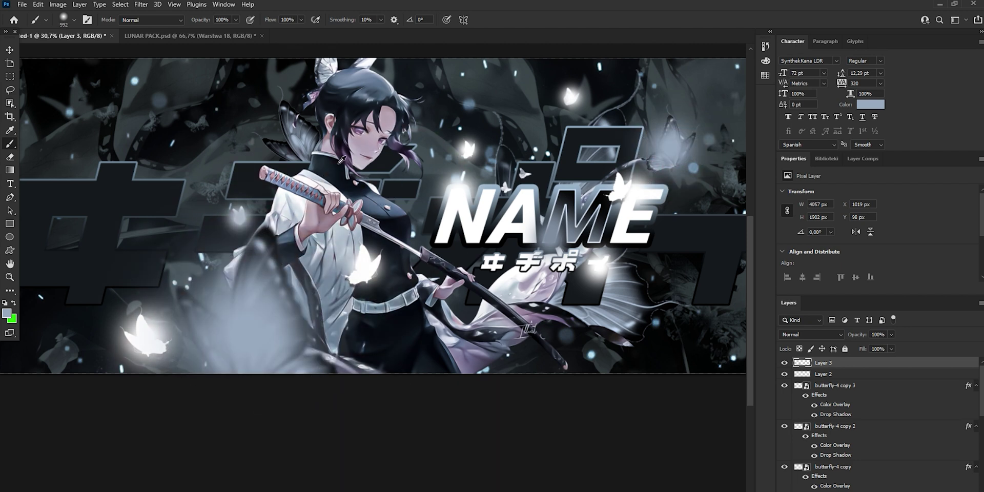
pyautogui.click(309, 137)
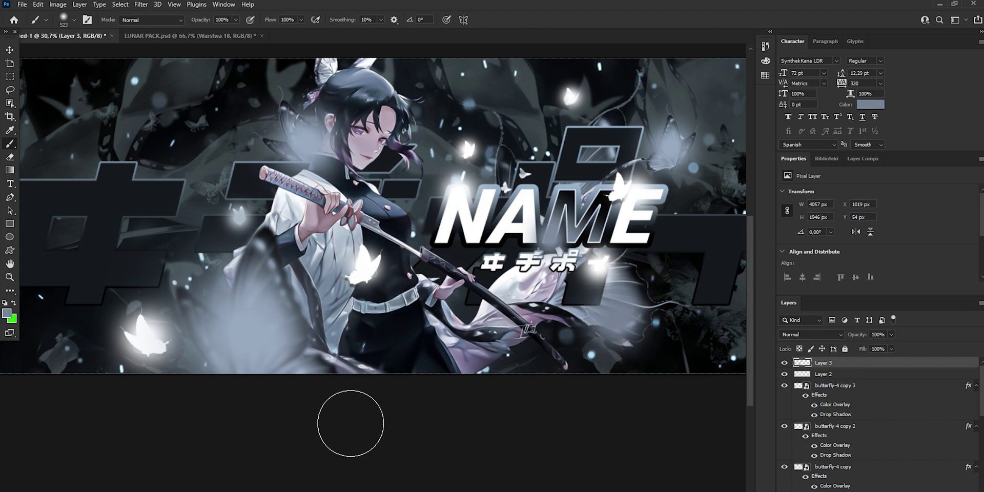
# Step: Blend Layer 3 as Linear Dodge (Add) and set its opacity to 20%
pyautogui.hscroll(2, 604, 445)
pyautogui.click(802, 335)
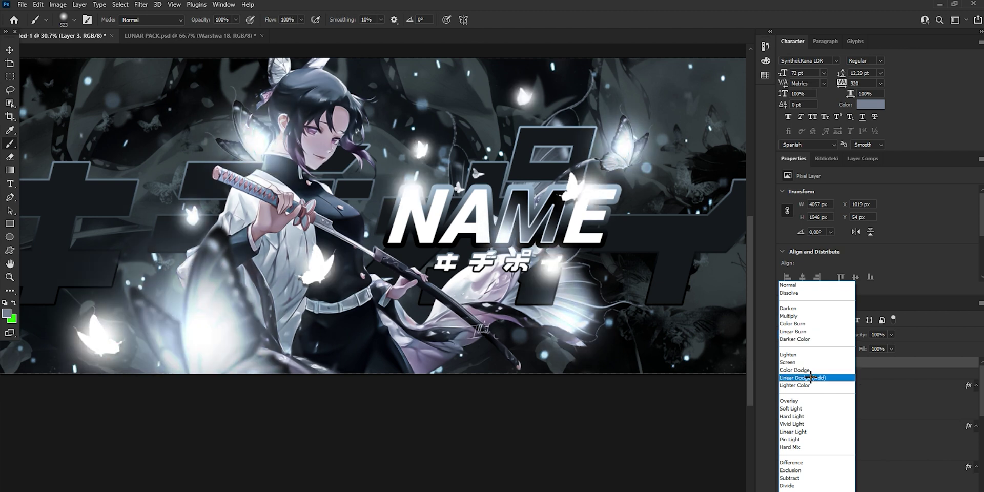
pyautogui.click(811, 378)
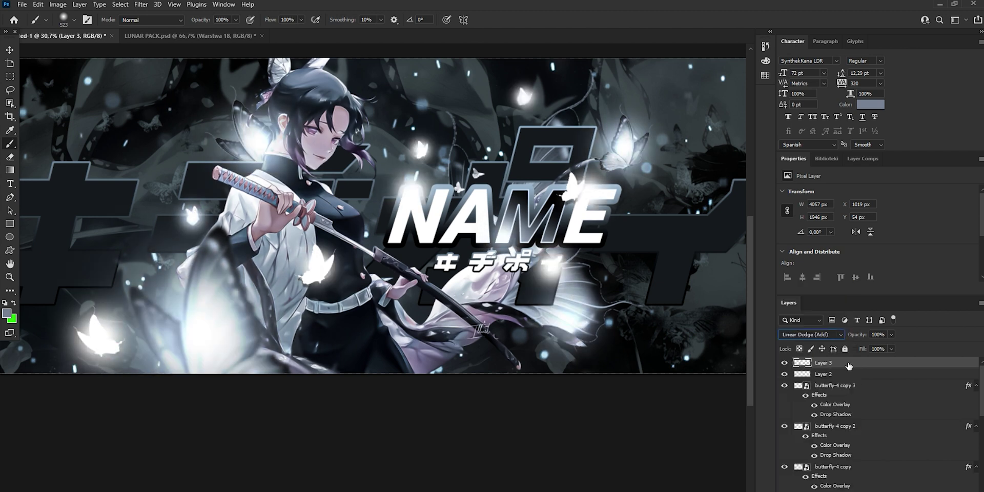
pyautogui.click(882, 335)
pyautogui.write('20')
pyautogui.press('Return')
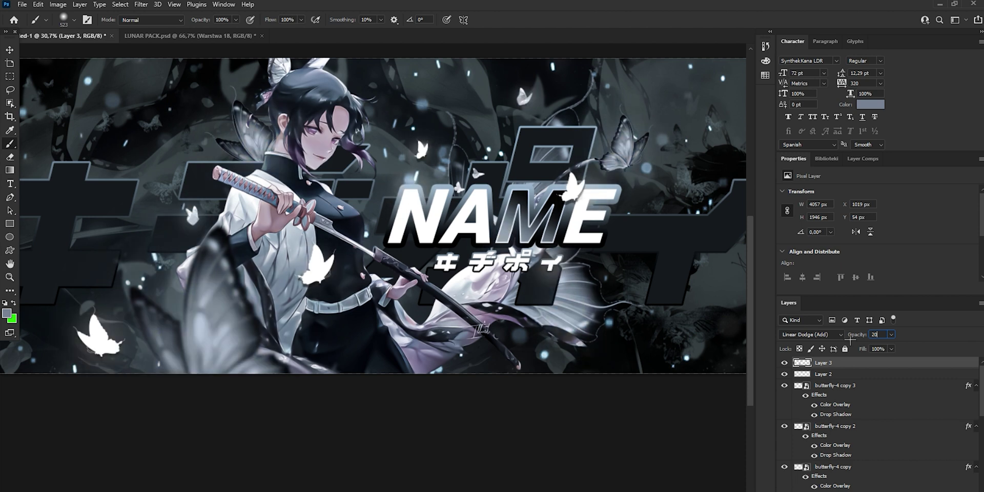
# Step: Select all of the banner's layers from Layer 3 down and group them
pyautogui.click(9, 276)
pyautogui.moveTo(400, 289); pyautogui.dragTo(410, 261)
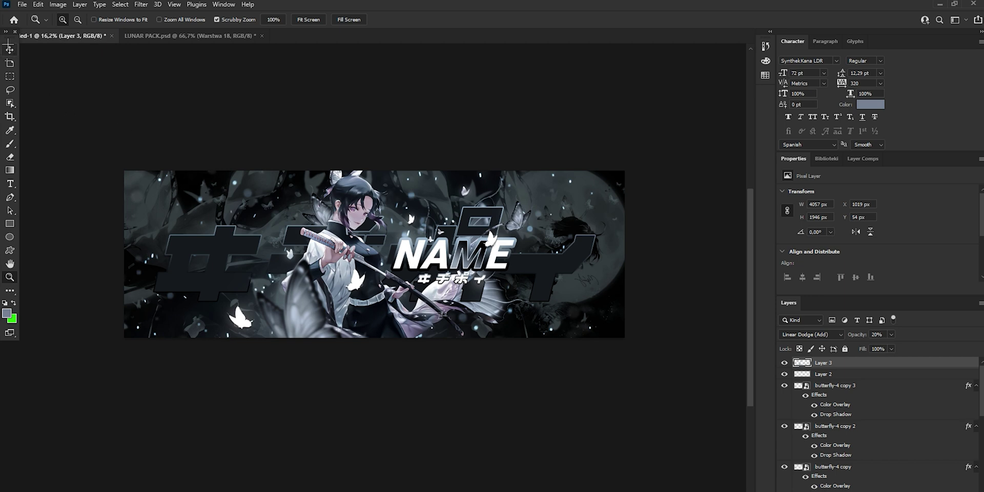
pyautogui.press('v')
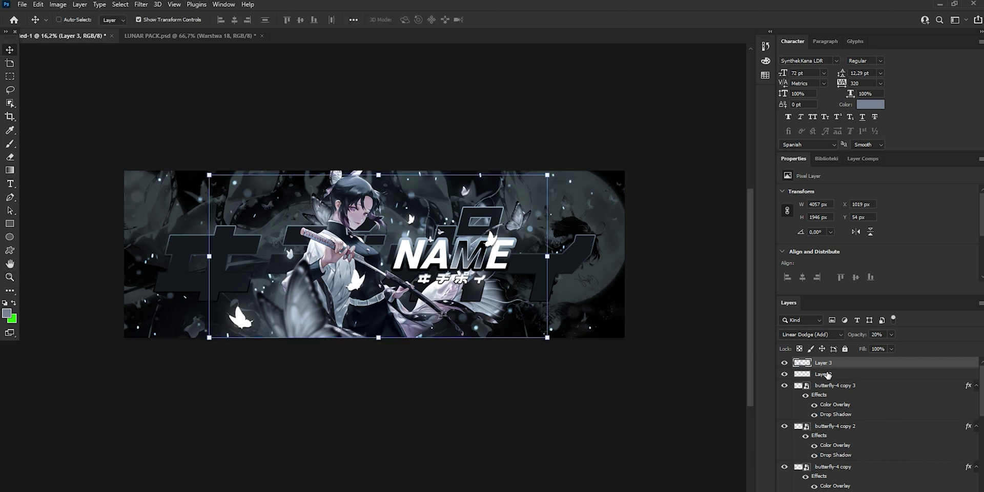
pyautogui.scroll(-10, 842, 377)
pyautogui.keyDown('shift'); pyautogui.click(855, 490); pyautogui.keyUp('shift')
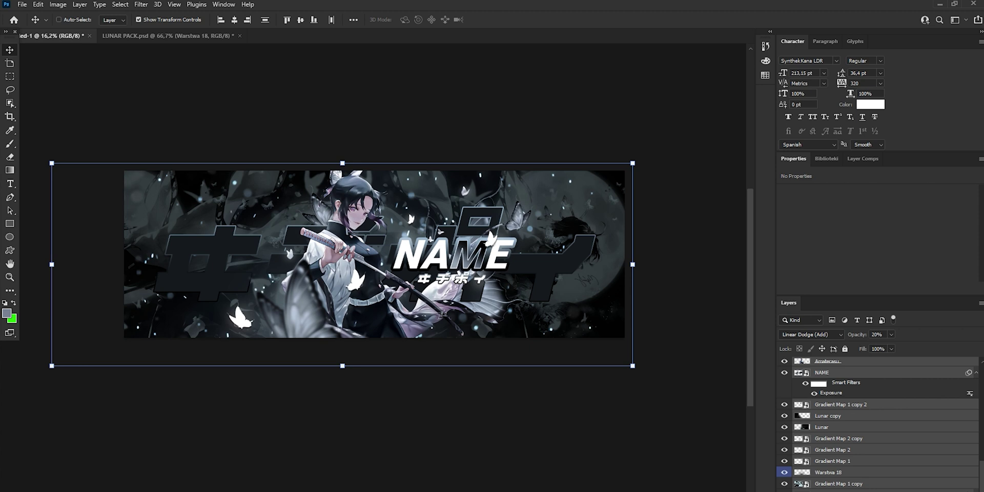
pyautogui.hotkey('ctrl', 'g')
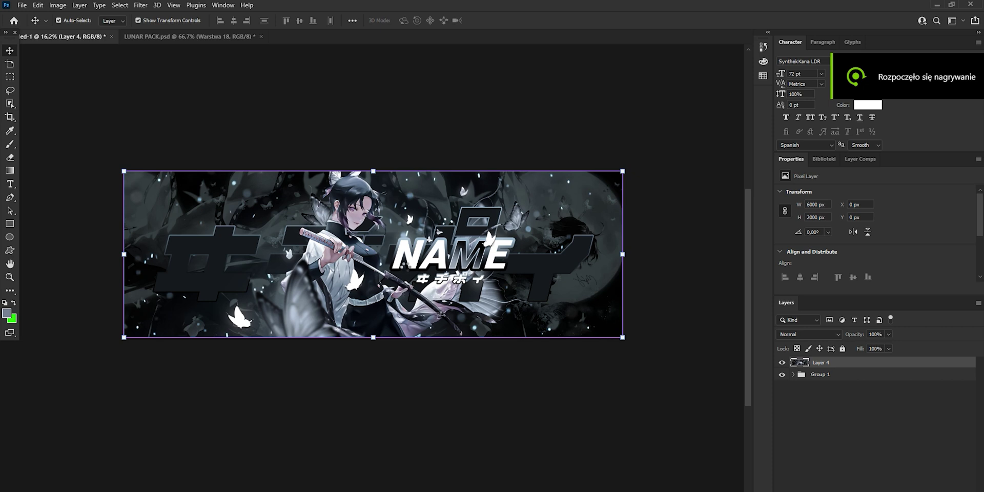
# Step: Open Layer 4 in the Camera Raw Filter, adjust its basic tones, and set the curve to Highlights +1, Lights -6, Darks +7, Shadows -25
pyautogui.hotkey('ctrl', 'shift', 'a')
pyautogui.click(424, 223)
pyautogui.moveTo(786, 255)
pyautogui.mouseDown()
pyautogui.moveTo(816, 254)
pyautogui.moveTo(786, 253)
pyautogui.moveTo(805, 255)
pyautogui.moveTo(786, 239)
pyautogui.mouseUp()
pyautogui.click(414, 188)
pyautogui.moveTo(785, 269); pyautogui.dragTo(784, 303)
pyautogui.click(785, 301)
pyautogui.moveTo(786, 315); pyautogui.dragTo(779, 399)
pyautogui.click(735, 431)
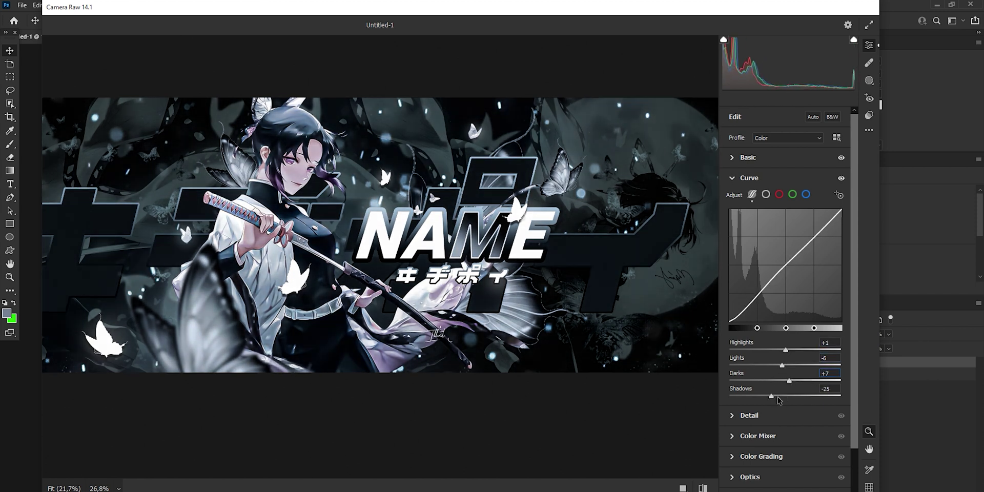
# Step: Raise the banner's sharpening and add some noise reduction in the Camera Raw detail settings
pyautogui.click(749, 415)
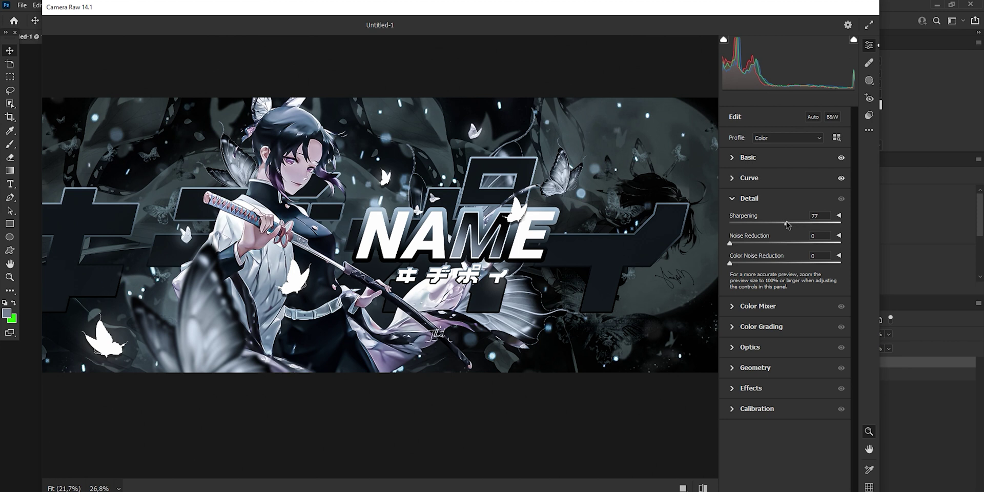
pyautogui.moveTo(783, 225); pyautogui.dragTo(781, 225)
pyautogui.moveTo(730, 243); pyautogui.dragTo(757, 245)
# Step: Color grade the banner's midtones and shadows slightly toward teal
pyautogui.click(754, 327)
pyautogui.moveTo(785, 310); pyautogui.dragTo(777, 311)
pyautogui.moveTo(752, 393)
pyautogui.mouseDown()
pyautogui.moveTo(733, 389)
pyautogui.moveTo(747, 391)
pyautogui.mouseUp()
pyautogui.moveTo(753, 428); pyautogui.dragTo(752, 429)
# Step: Adjust the remaining effect and color calibration settings for a teal-green banner, and apply the Camera Raw Filter
pyautogui.scroll(-3, 787, 395)
pyautogui.click(735, 470)
pyautogui.moveTo(785, 348); pyautogui.dragTo(816, 351)
pyautogui.click(736, 366)
pyautogui.moveTo(785, 380); pyautogui.dragTo(787, 396)
pyautogui.moveTo(785, 426)
pyautogui.mouseDown()
pyautogui.moveTo(811, 433)
pyautogui.moveTo(786, 429)
pyautogui.mouseUp()
pyautogui.moveTo(785, 442); pyautogui.dragTo(781, 443)
pyautogui.moveTo(785, 473)
pyautogui.mouseDown()
pyautogui.moveTo(777, 473)
pyautogui.moveTo(790, 488)
pyautogui.mouseUp()
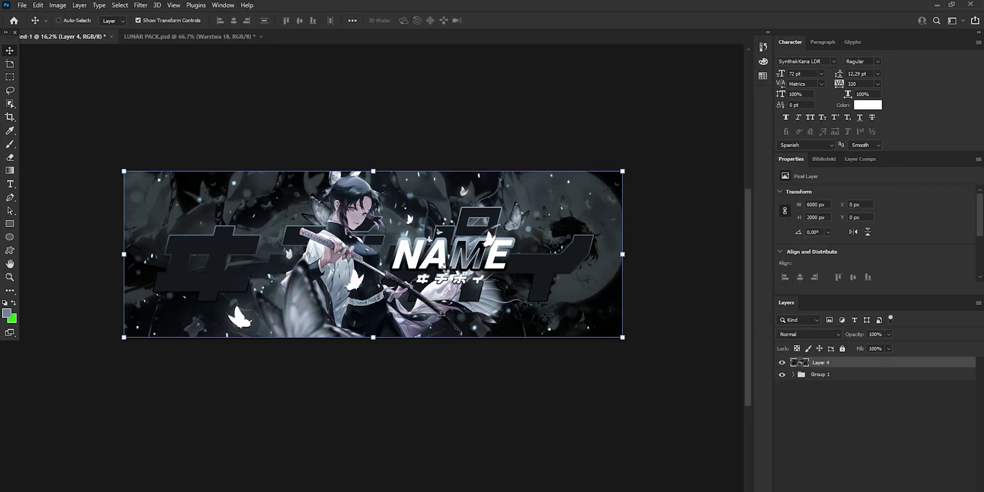
# Step: Duplicate Layer 4 and apply a Gaussian Blur with a 40-pixel radius to the copy
pyautogui.hotkey('ctrl', 'j')
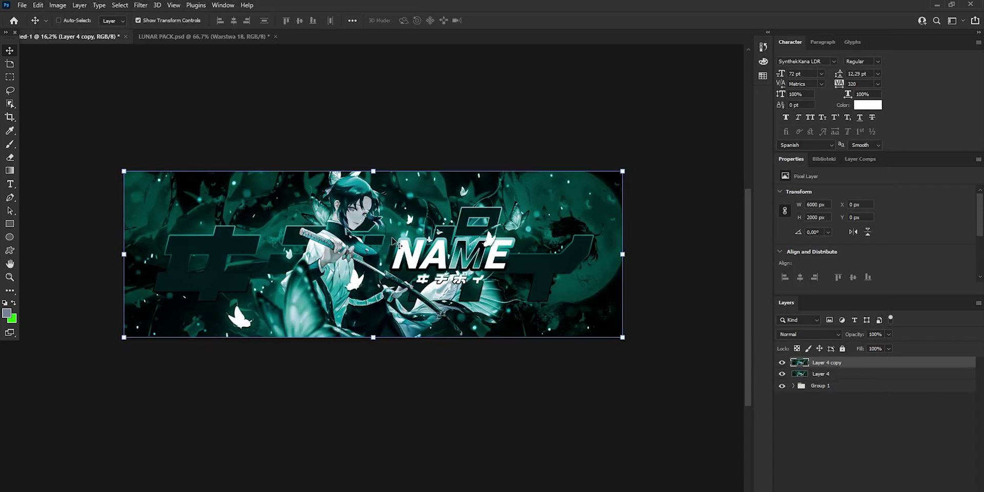
pyautogui.click(140, 5)
pyautogui.moveTo(154, 134)
pyautogui.click(295, 176)
pyautogui.write('40')
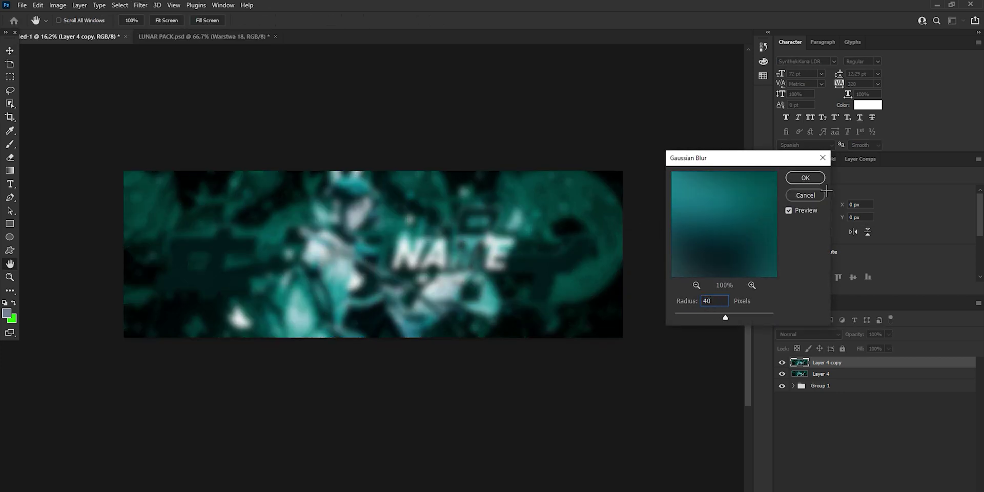
pyautogui.click(812, 179)
# Step: Blend the blurred Layer 4 copy as Lighter Color and set its opacity to 50%
pyautogui.click(808, 334)
pyautogui.click(803, 445)
pyautogui.click(856, 336)
pyautogui.write('50')
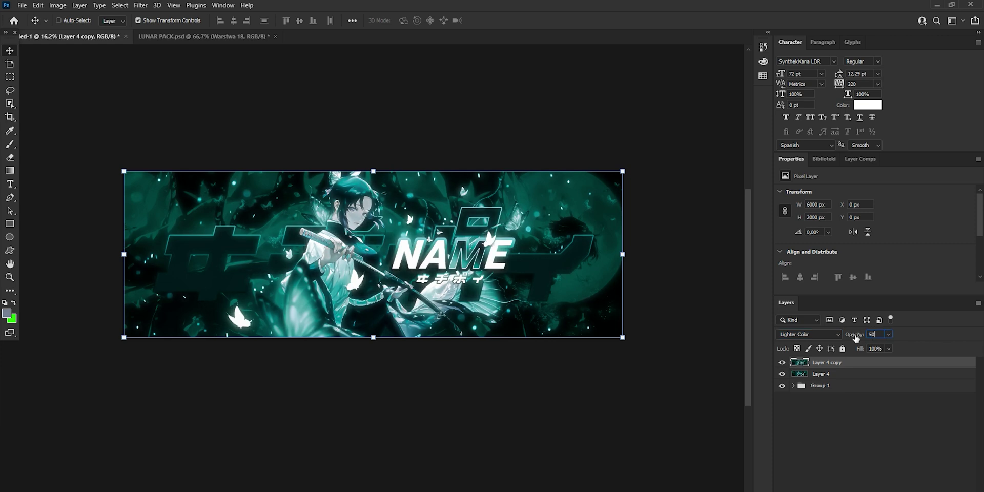
# Step: Group the Layer 4 copy, Layer 4 and Group 1, and stamp the visible banner onto a new layer
pyautogui.keyDown('shift'); pyautogui.click(840, 387); pyautogui.keyUp('shift')
pyautogui.hotkey('ctrl', 'g')
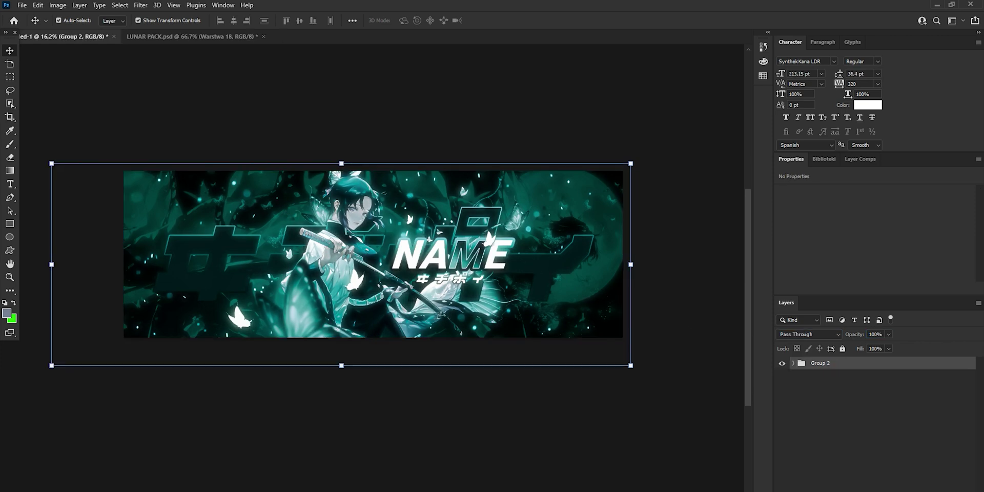
pyautogui.hotkey('ctrl', 'shift', 'alt', 'e')
# Step: Apply the Paint Daubs filter to the stamped banner layer with brush size 1, sharpness 1 and the Simple brush type
pyautogui.click(9, 277)
pyautogui.moveTo(395, 233); pyautogui.dragTo(446, 233)
pyautogui.click(140, 6)
pyautogui.click(169, 62)
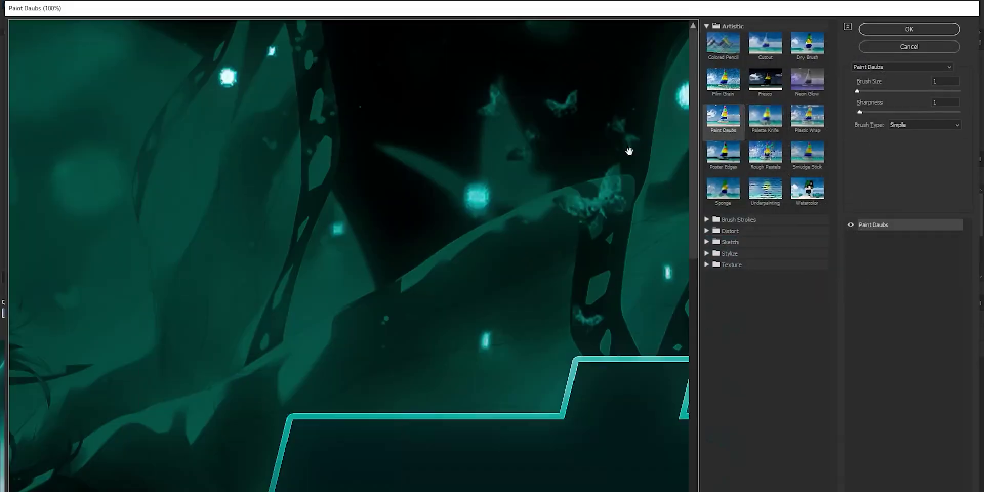
pyautogui.moveTo(630, 151); pyautogui.dragTo(137, 77)
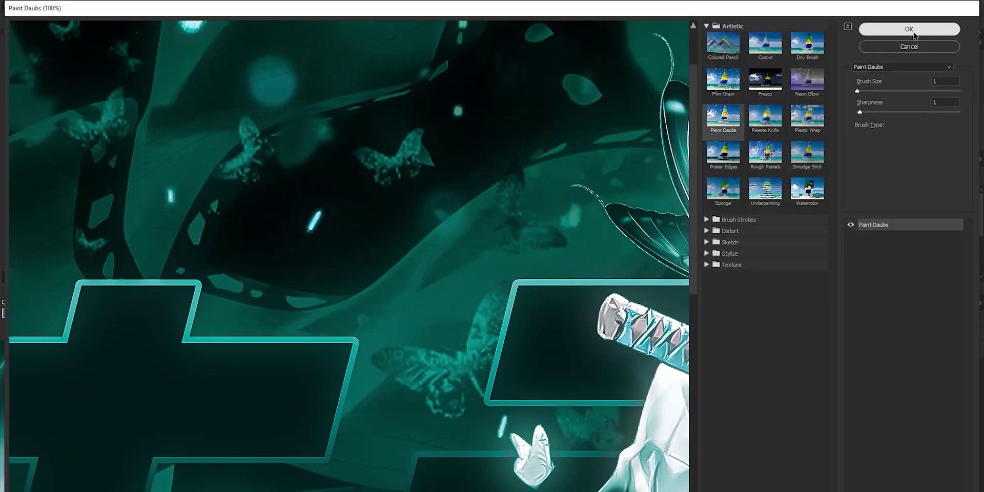
pyautogui.click(910, 31)
pyautogui.moveTo(450, 230)
pyautogui.mouseDown()
pyautogui.moveTo(399, 231)
pyautogui.moveTo(462, 244)
pyautogui.mouseUp()
pyautogui.press('v')
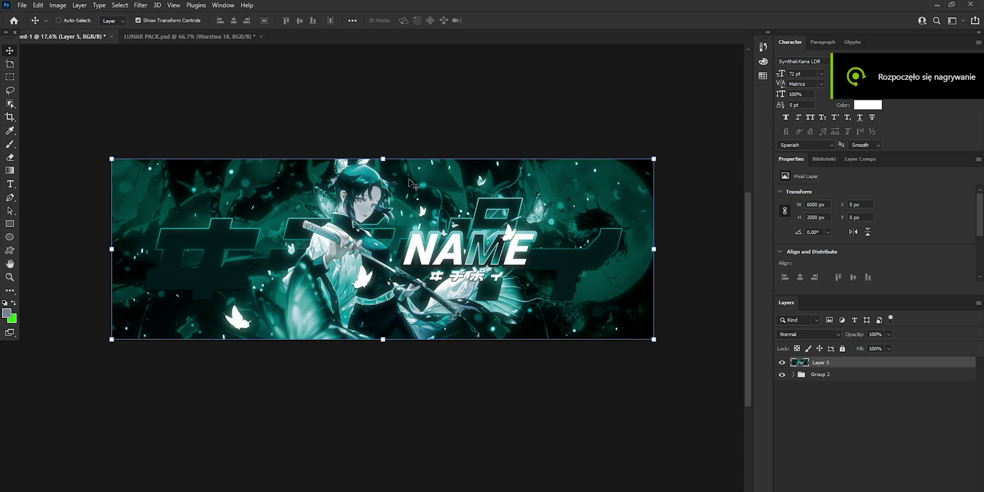
# Step: Examine the character, sword and NAME lettering up close, and review the whole banner
pyautogui.press('z')
pyautogui.click(377, 232)
pyautogui.click(377, 231)
pyautogui.click(377, 231)
pyautogui.click(378, 231)
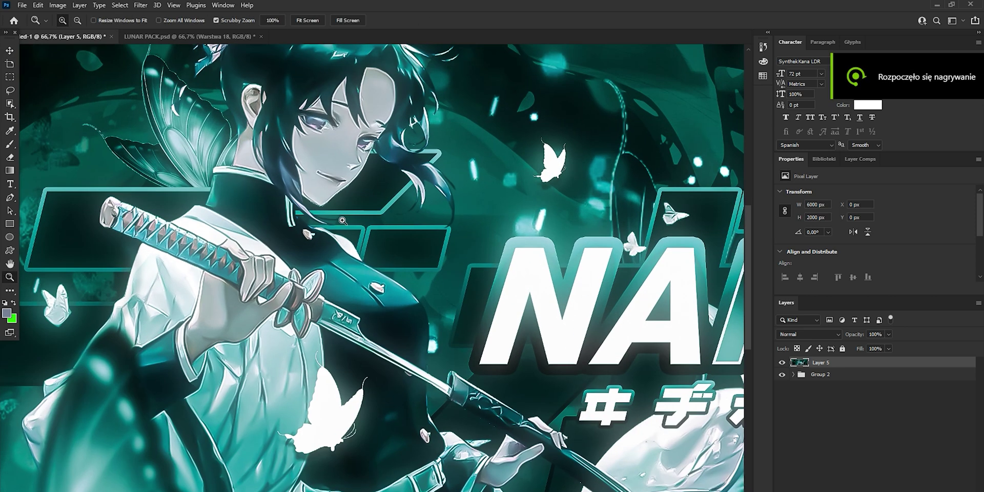
pyautogui.scroll(2, 342, 221)
pyautogui.moveTo(401, 205); pyautogui.dragTo(323, 209)
pyautogui.moveTo(472, 240); pyautogui.dragTo(604, 240)
pyautogui.moveTo(505, 215); pyautogui.dragTo(344, 226)
pyautogui.moveTo(478, 269)
pyautogui.mouseDown()
pyautogui.moveTo(562, 281)
pyautogui.moveTo(470, 272)
pyautogui.mouseUp()
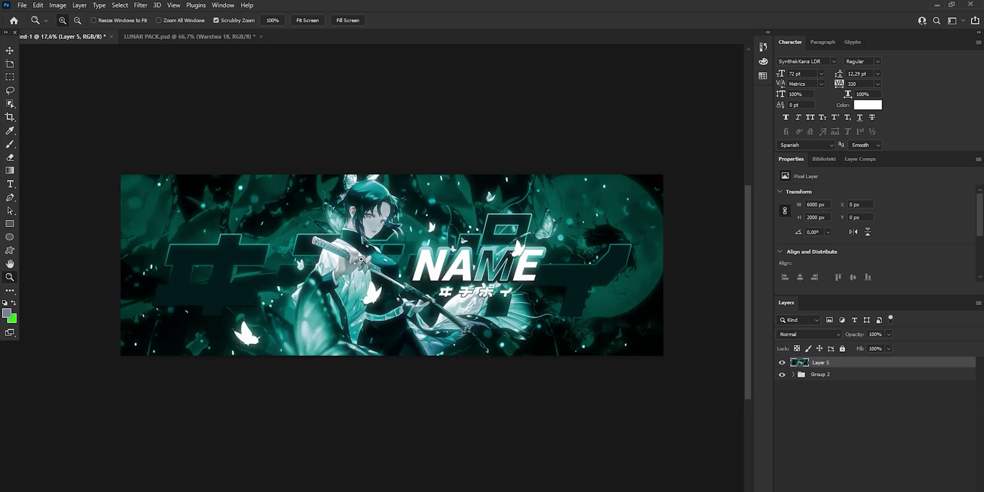
pyautogui.moveTo(348, 261); pyautogui.dragTo(310, 281)
pyautogui.moveTo(451, 268); pyautogui.dragTo(427, 267)
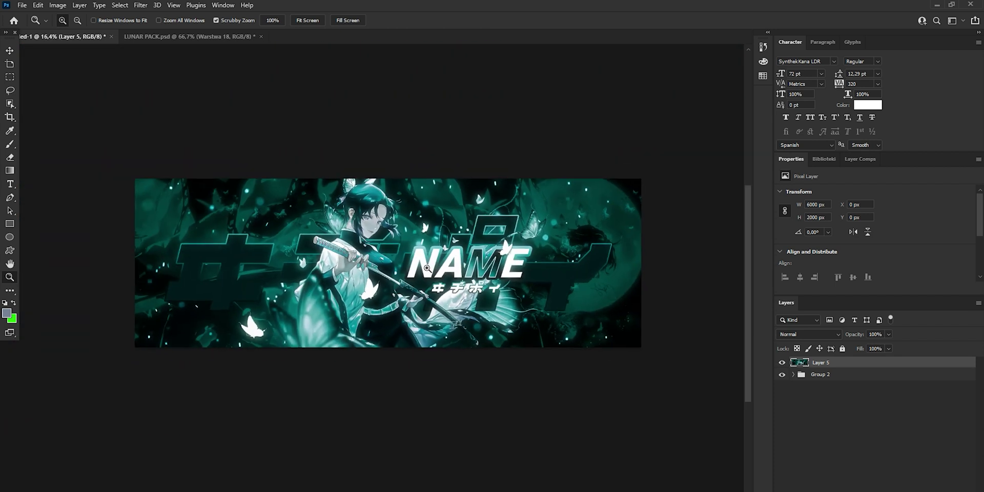